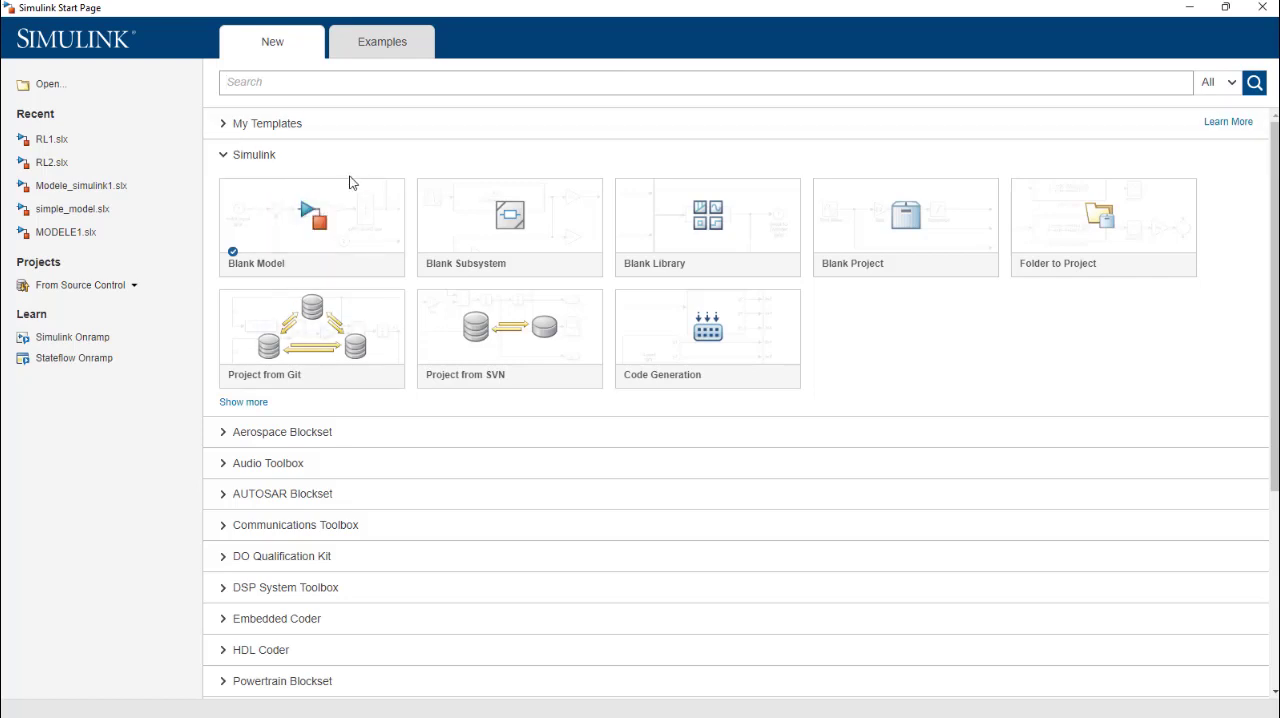
# Step: Create a blank model and arrange its window side by side with the Simulink Library Browser
pyautogui.click(332, 220)
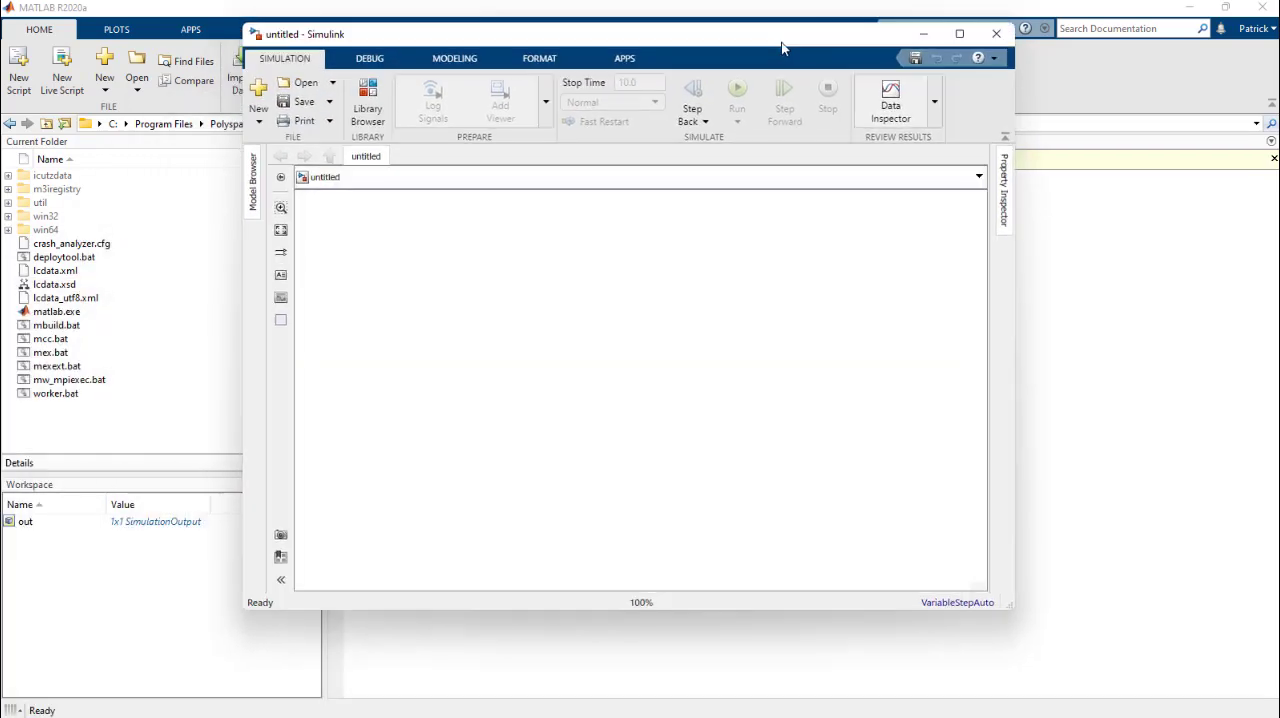
pyautogui.press('super+Right')
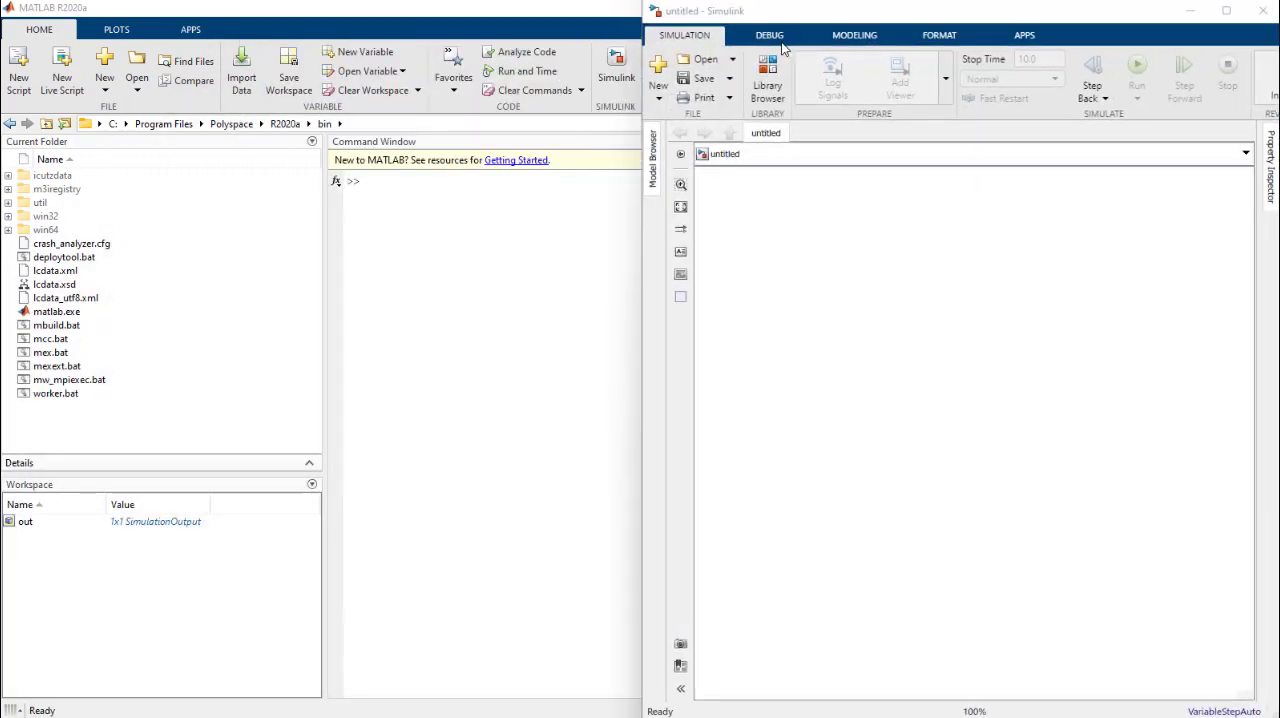
pyautogui.click(82, 203)
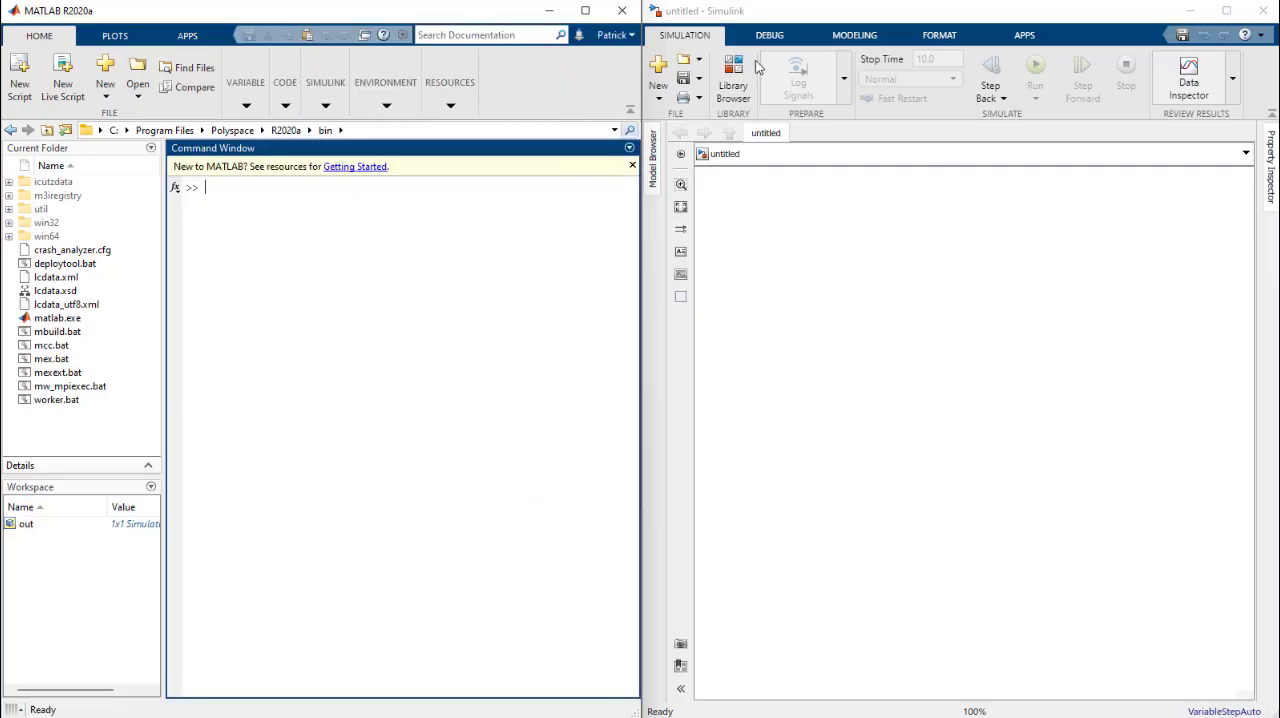
pyautogui.click(738, 88)
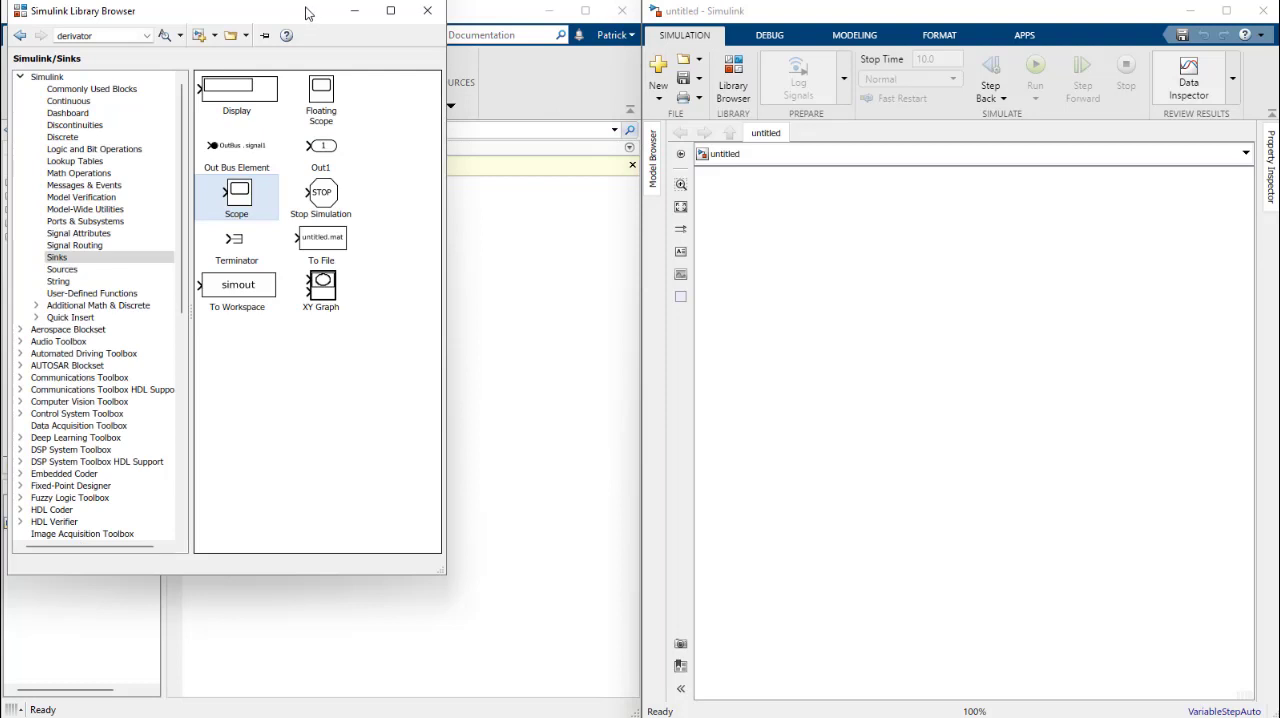
pyautogui.press('super+Left')
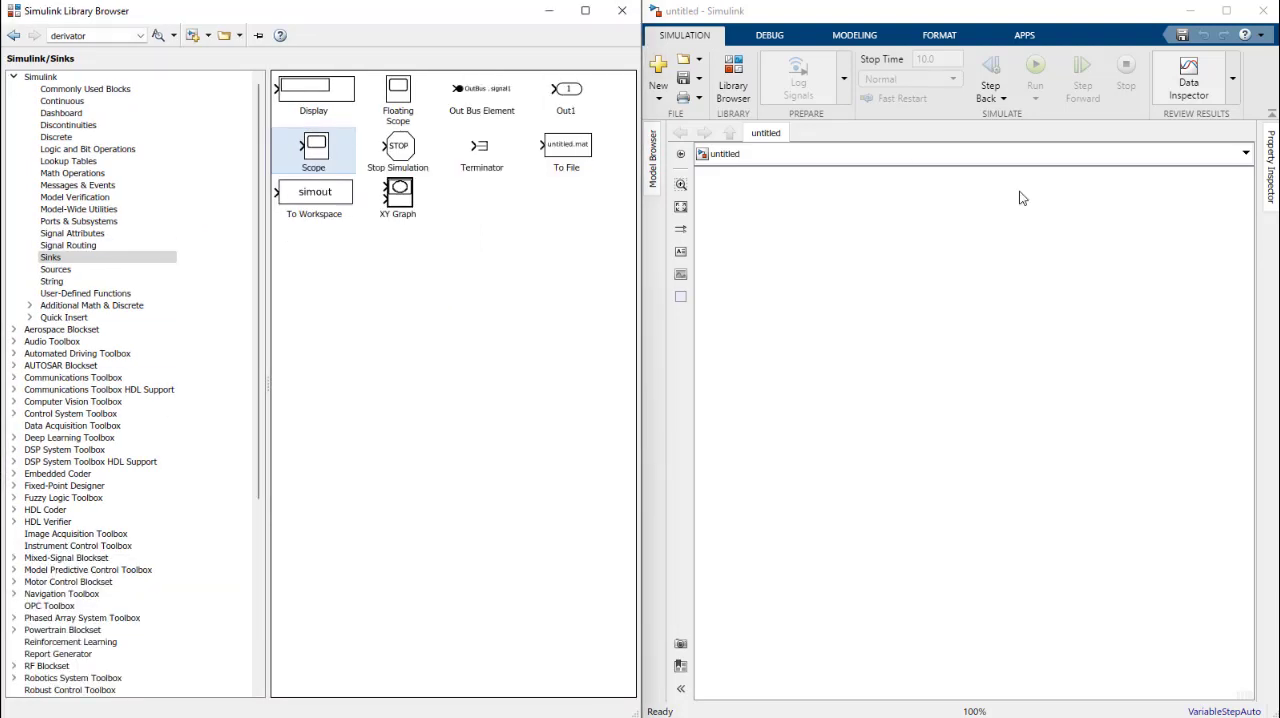
pyautogui.click(985, 363)
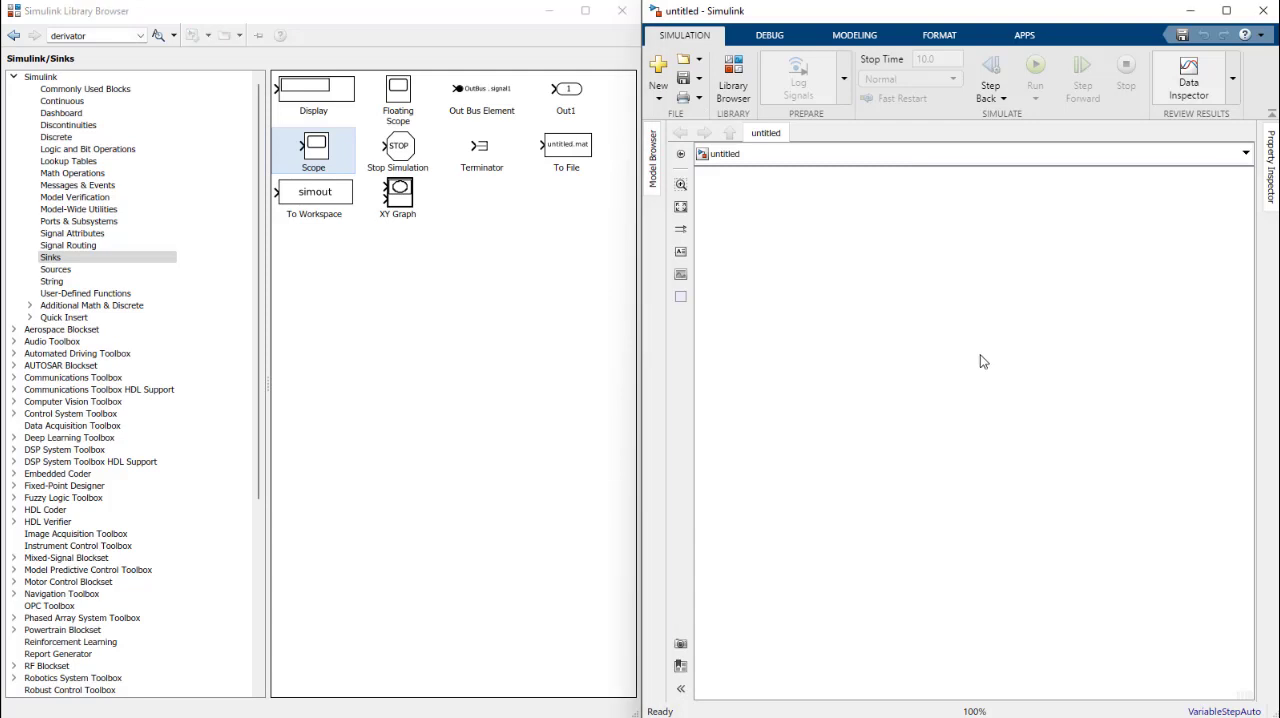
# Step: Save the model as CIRCUIT_RL_SERIE in the MATLAB folder under Documents
pyautogui.click(684, 80)
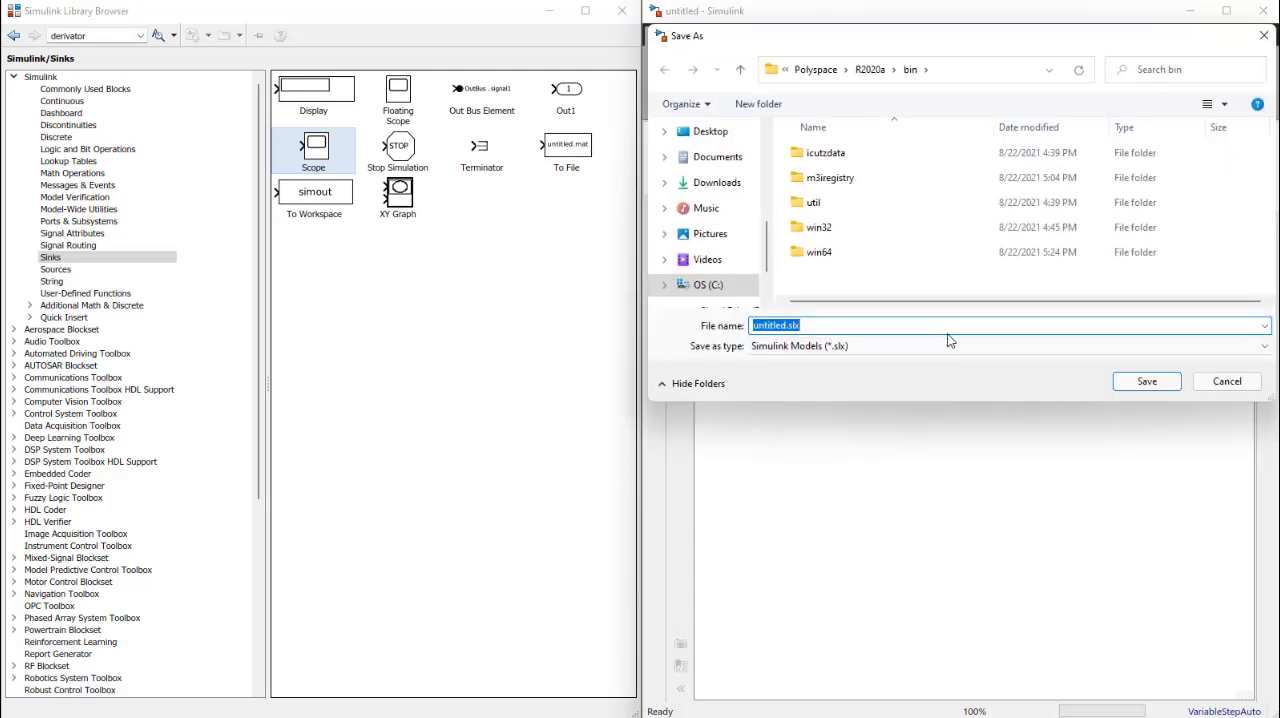
pyautogui.click(722, 157)
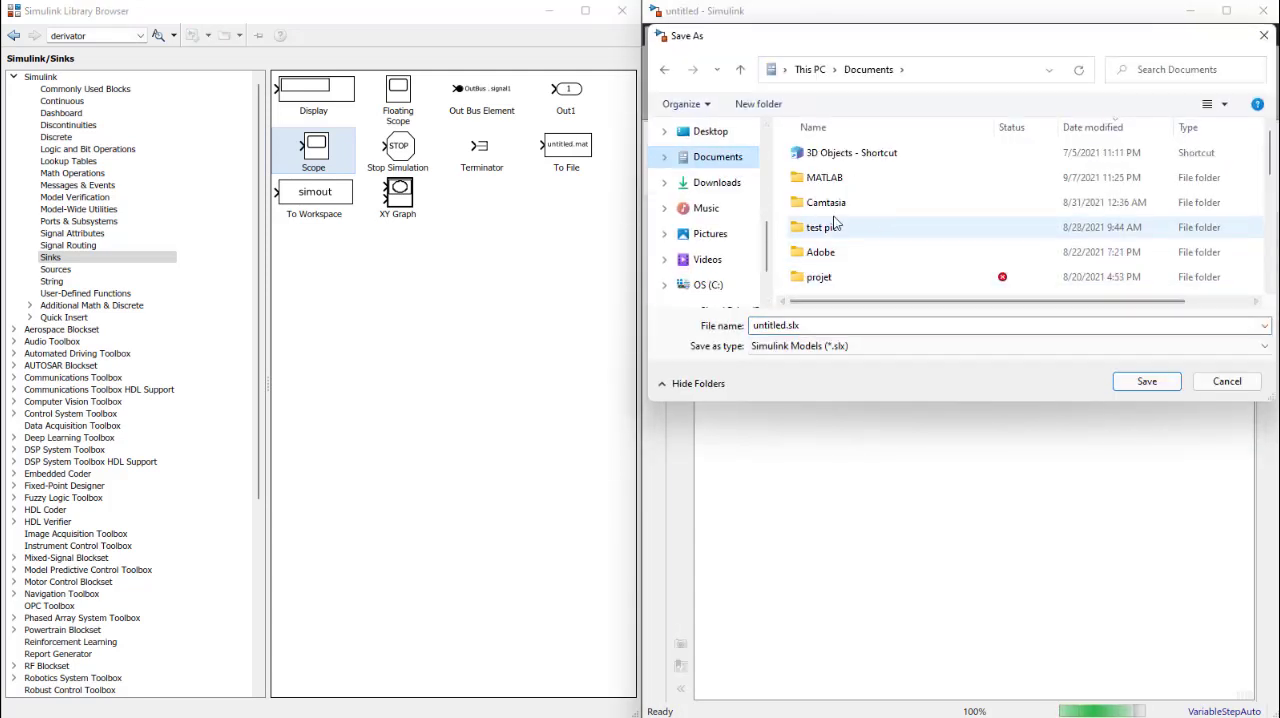
pyautogui.doubleClick(823, 177)
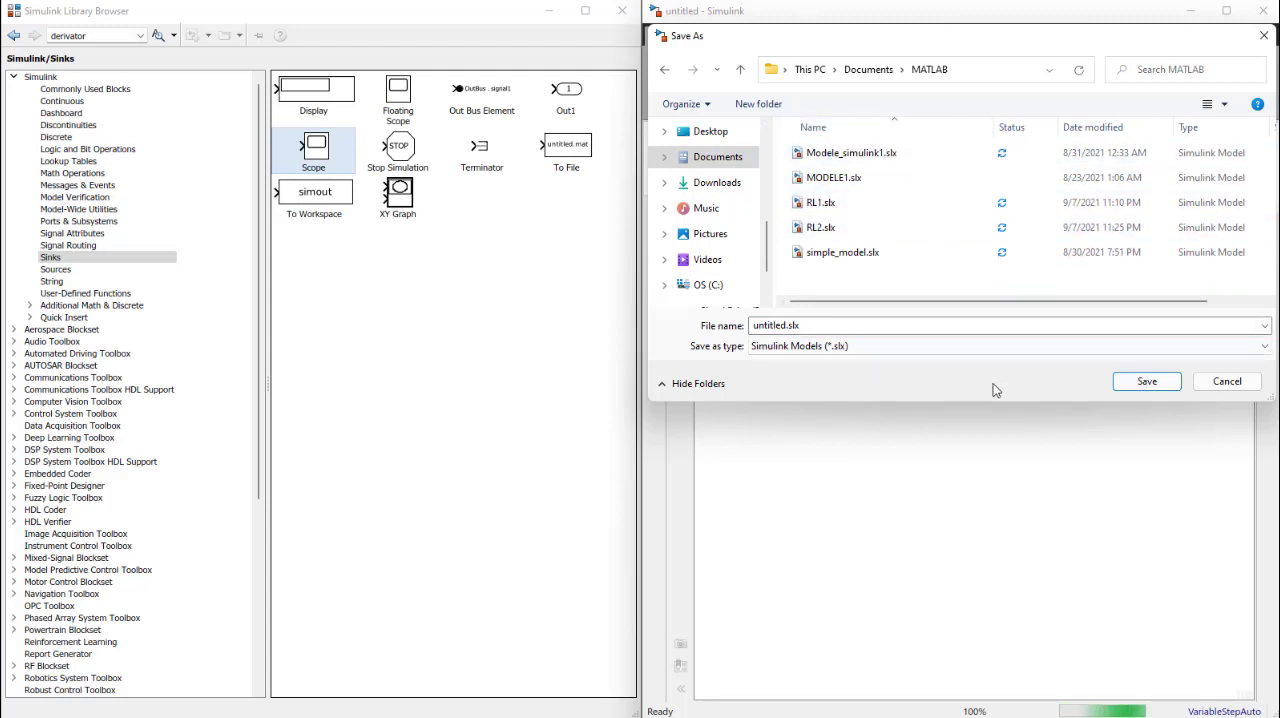
pyautogui.click(977, 329)
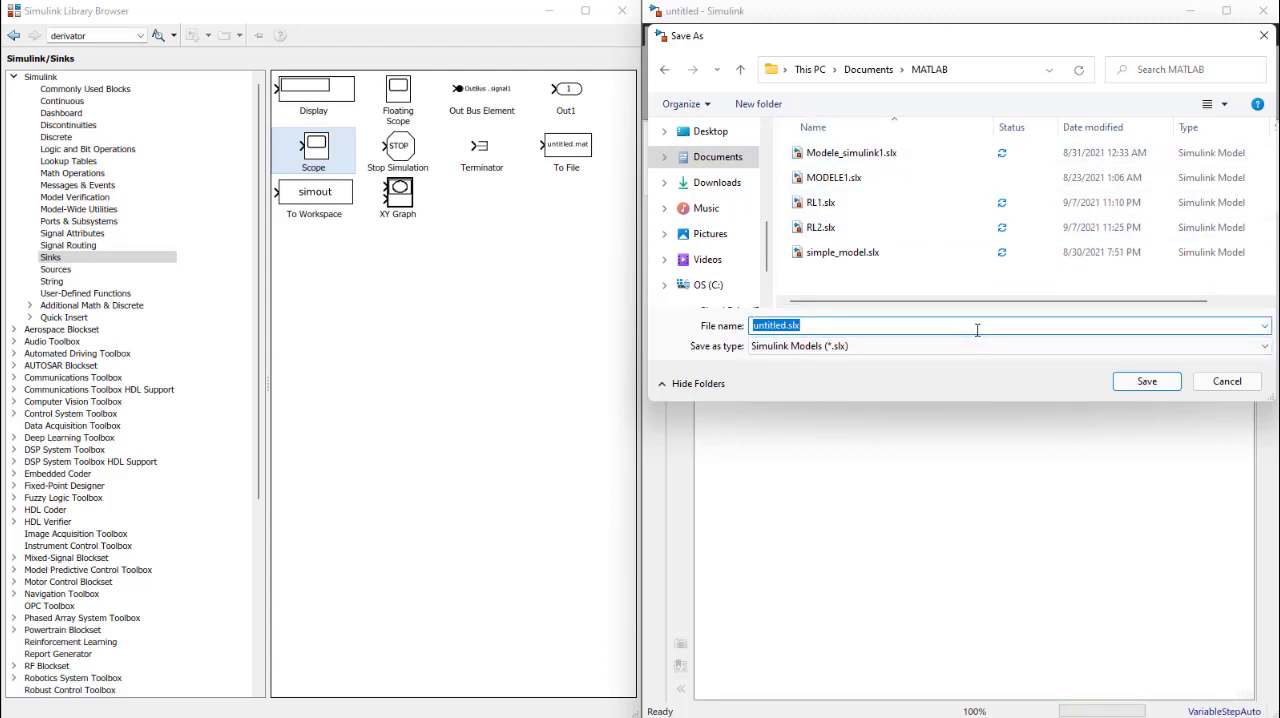
pyautogui.write('CIR')
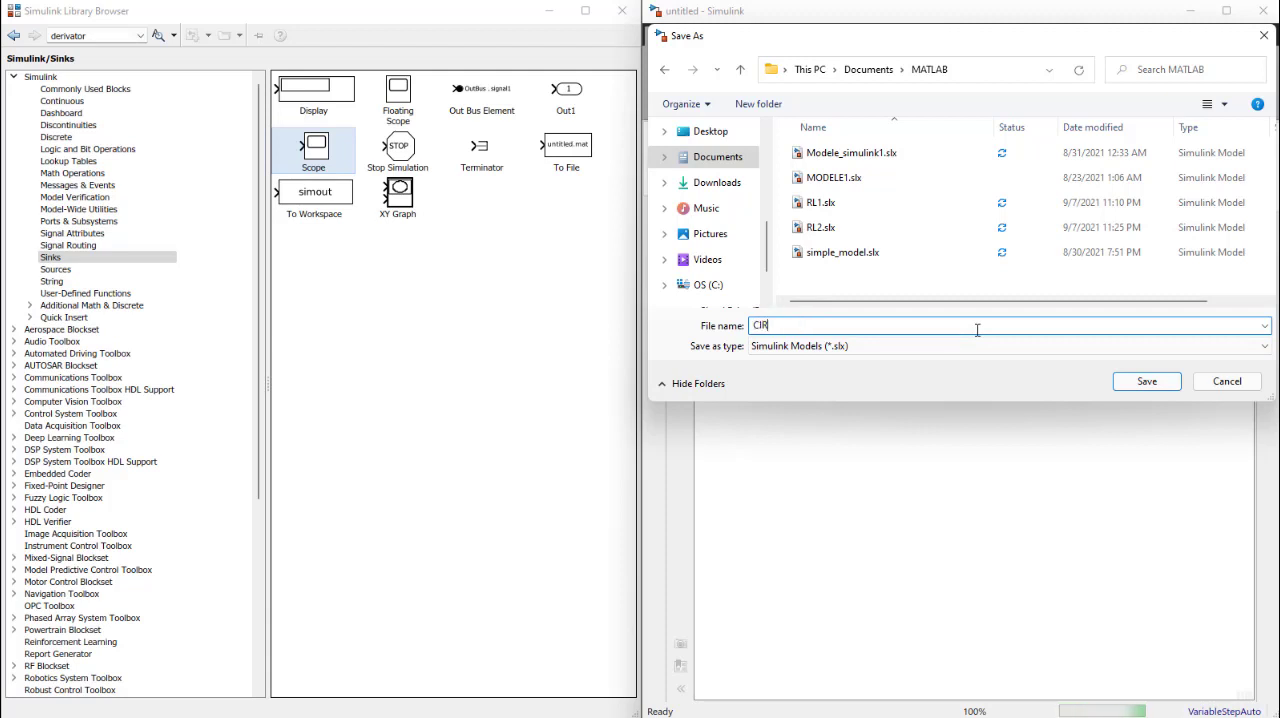
pyautogui.write('CUIT')
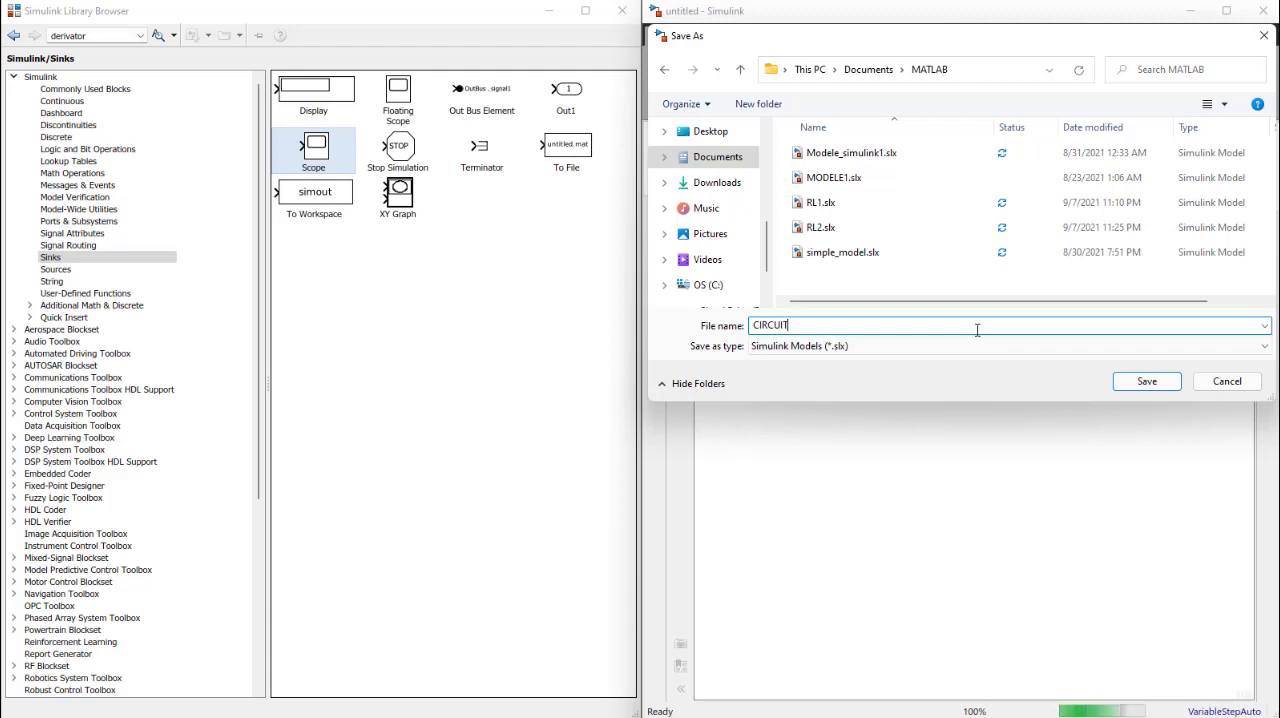
pyautogui.write('1_')
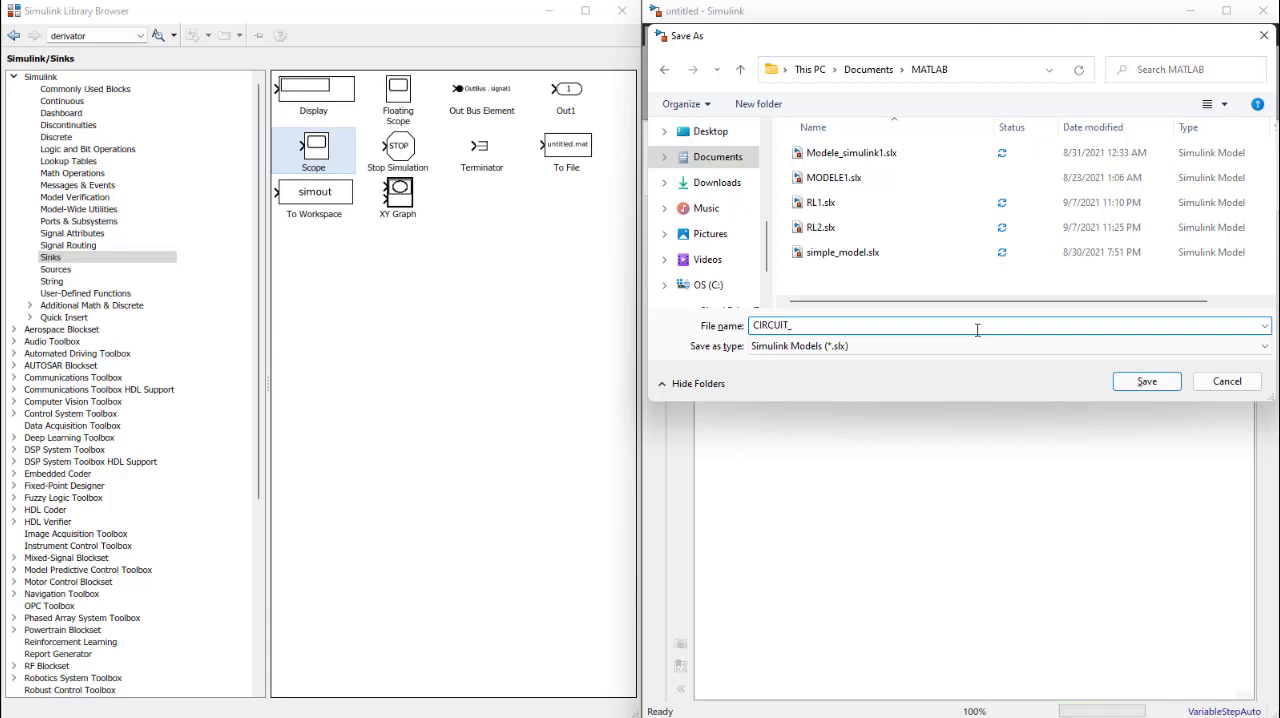
pyautogui.write('RL')
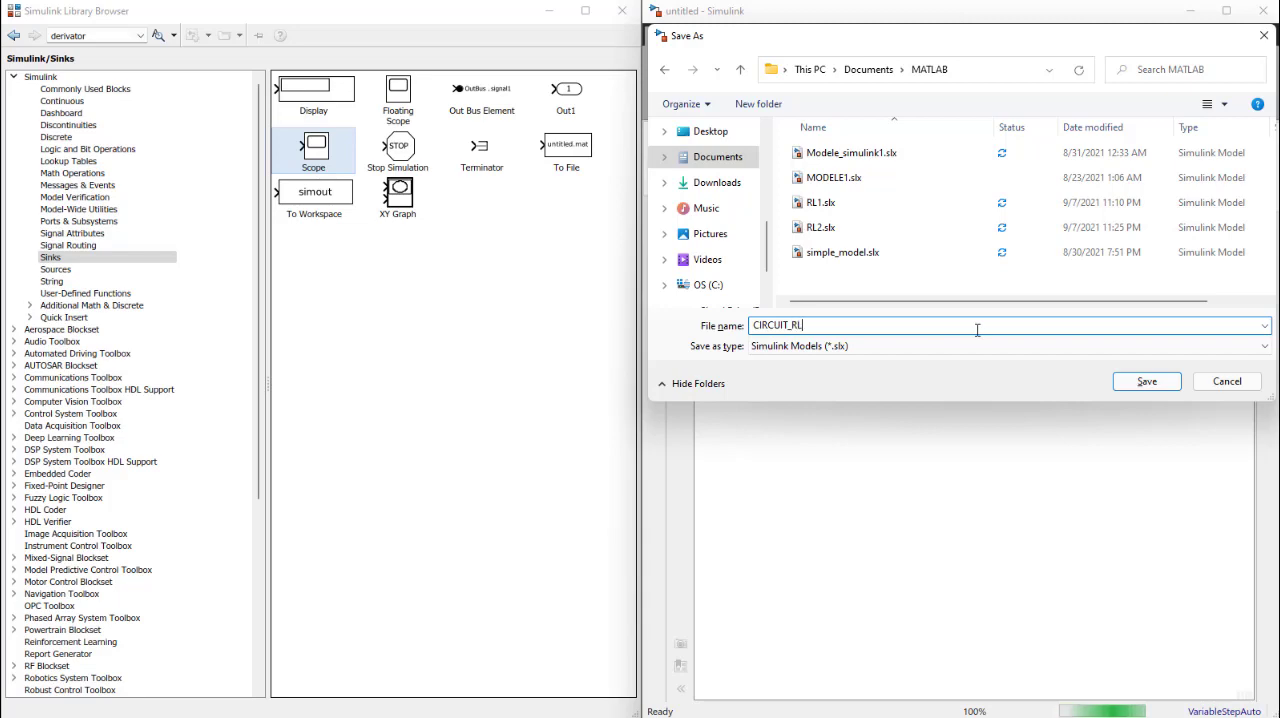
pyautogui.write('_SERIE')
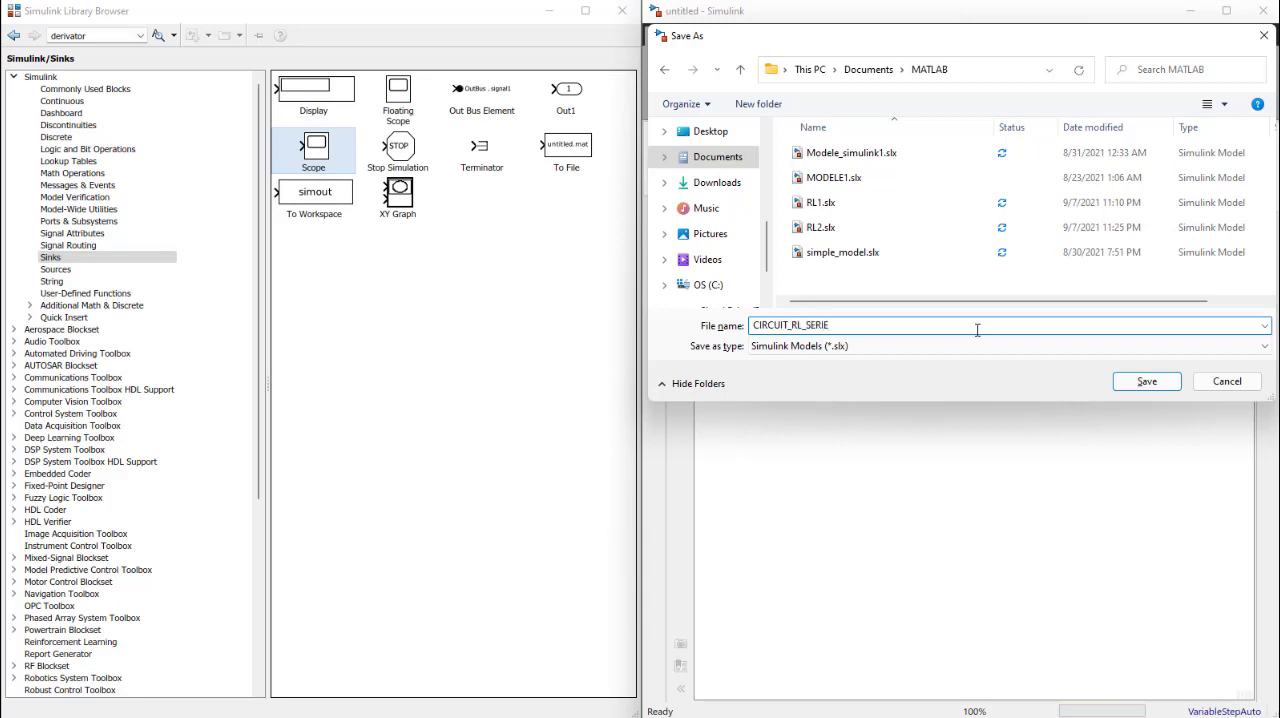
pyautogui.click(1133, 393)
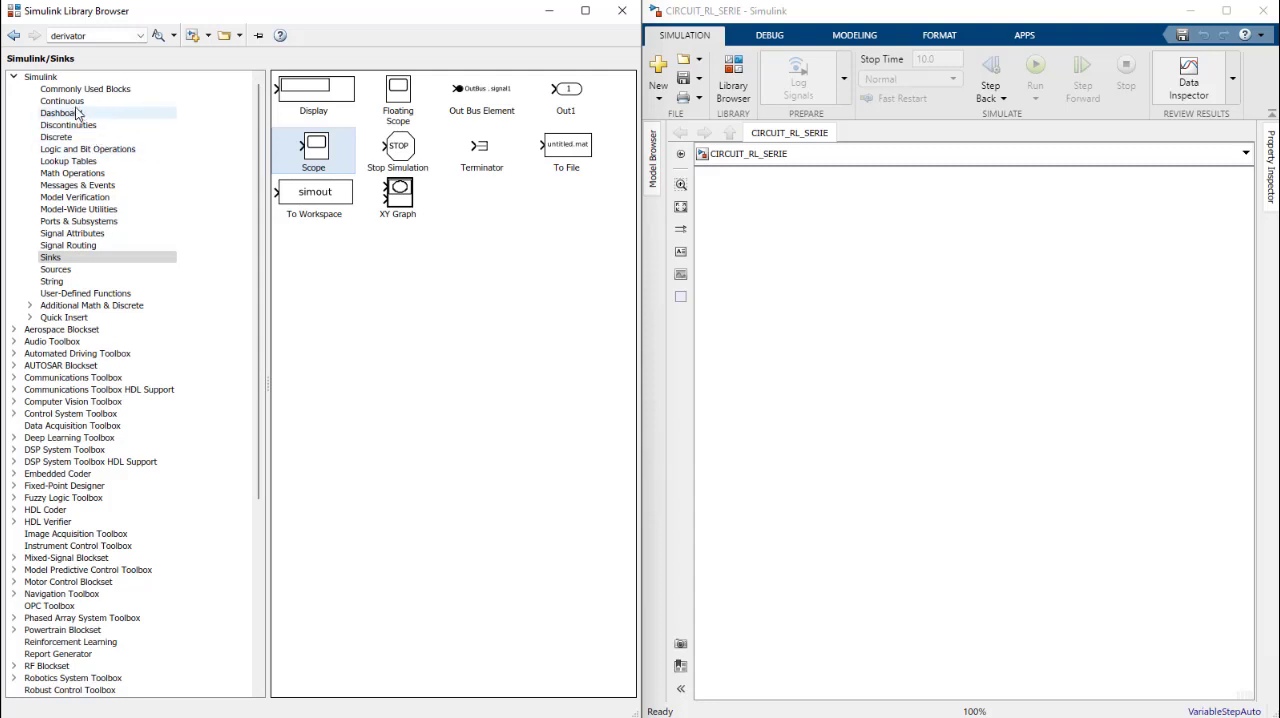
# Step: Add a Constant block from the Sources library to the model and rename it R
pyautogui.click(100, 269)
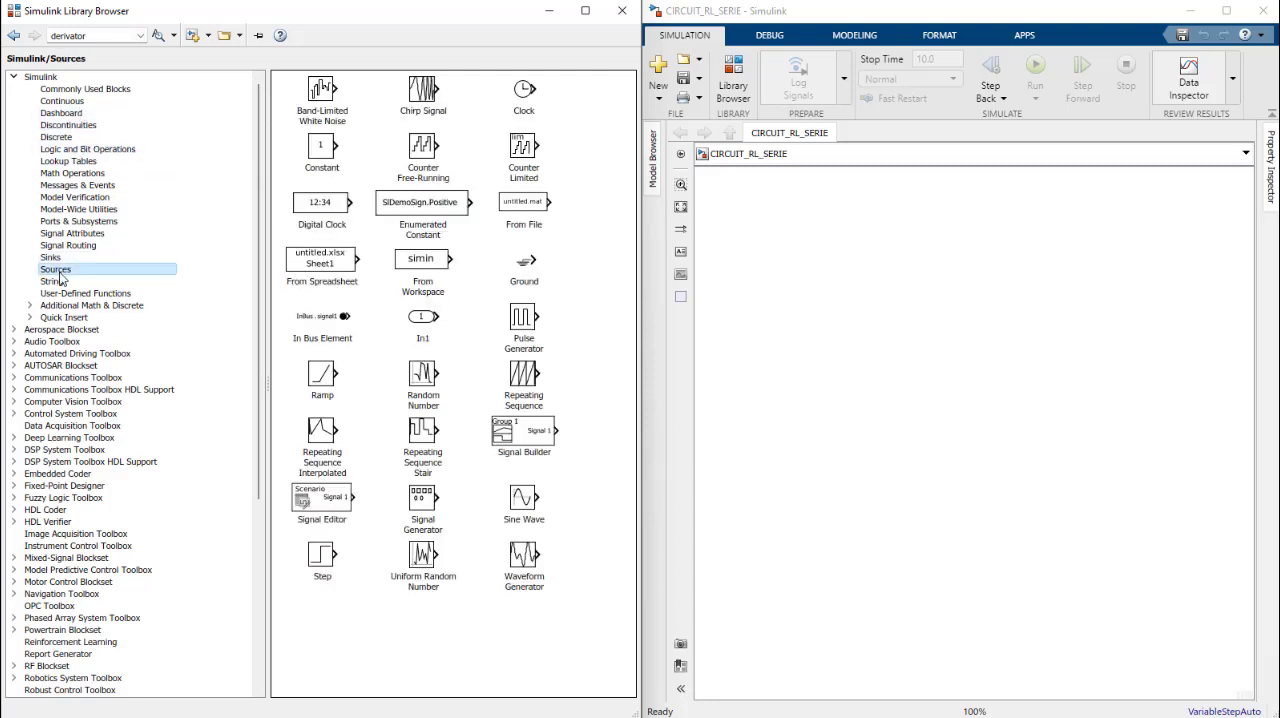
pyautogui.moveTo(322, 150); pyautogui.dragTo(811, 310)
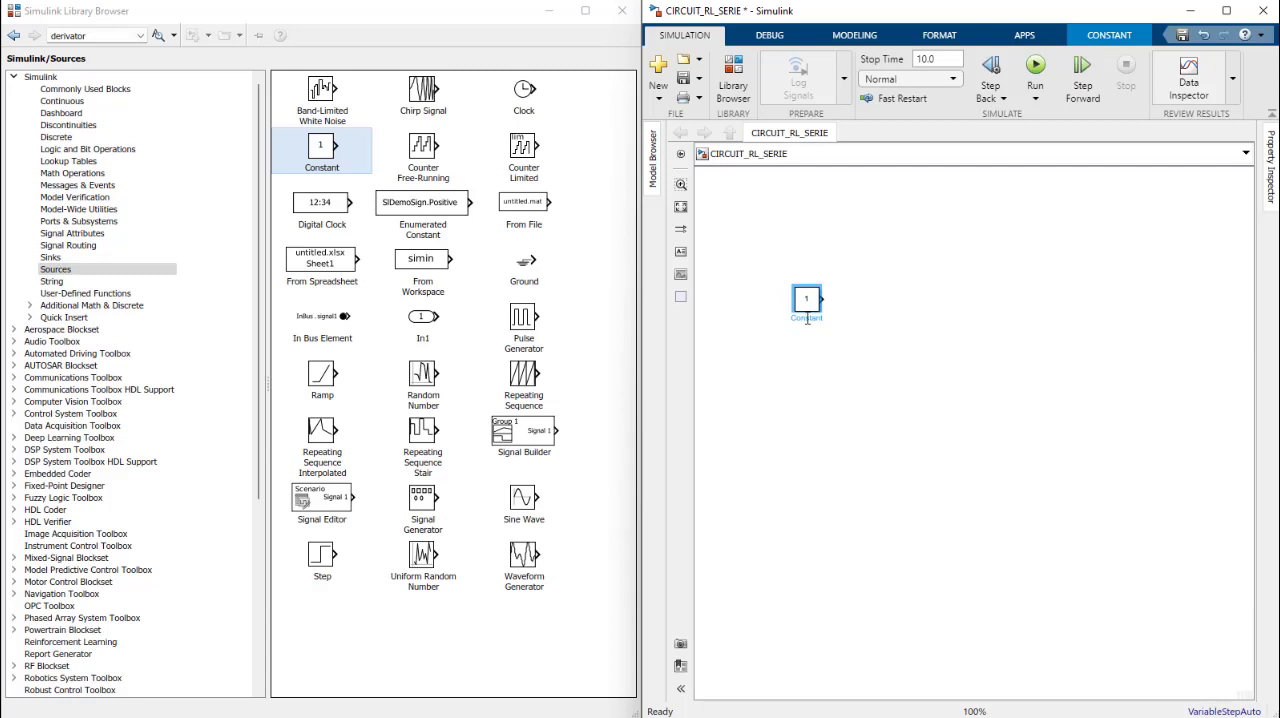
pyautogui.hotkey('shift', 'Right')
pyautogui.hotkey('shift', 'Right')
pyautogui.hotkey('shift', 'Right')
pyautogui.hotkey('shift', 'Right')
pyautogui.hotkey('shift', 'Right')
pyautogui.hotkey('shift', 'Right')
pyautogui.hotkey('shift', 'Right')
pyautogui.hotkey('shift', 'Right')
pyautogui.write('R')
pyautogui.click(817, 365)
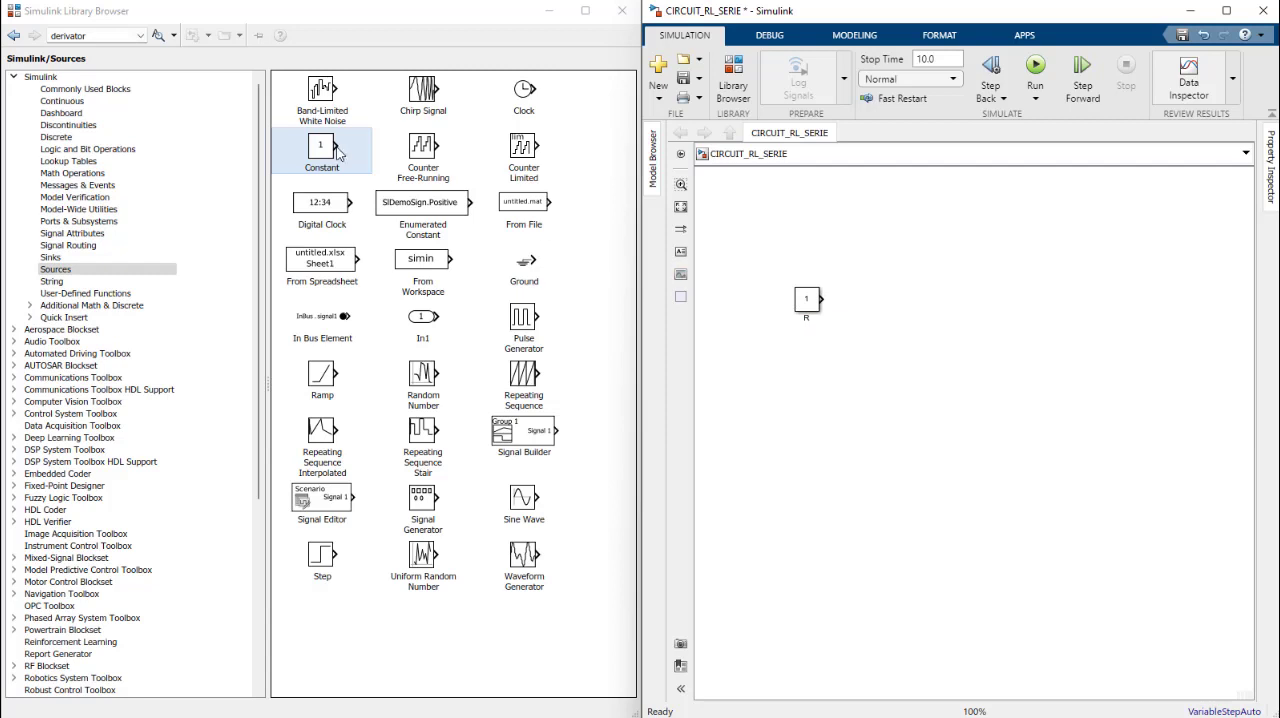
# Step: Add a second Constant block directly below R and rename it L
pyautogui.moveTo(320, 148); pyautogui.dragTo(807, 352)
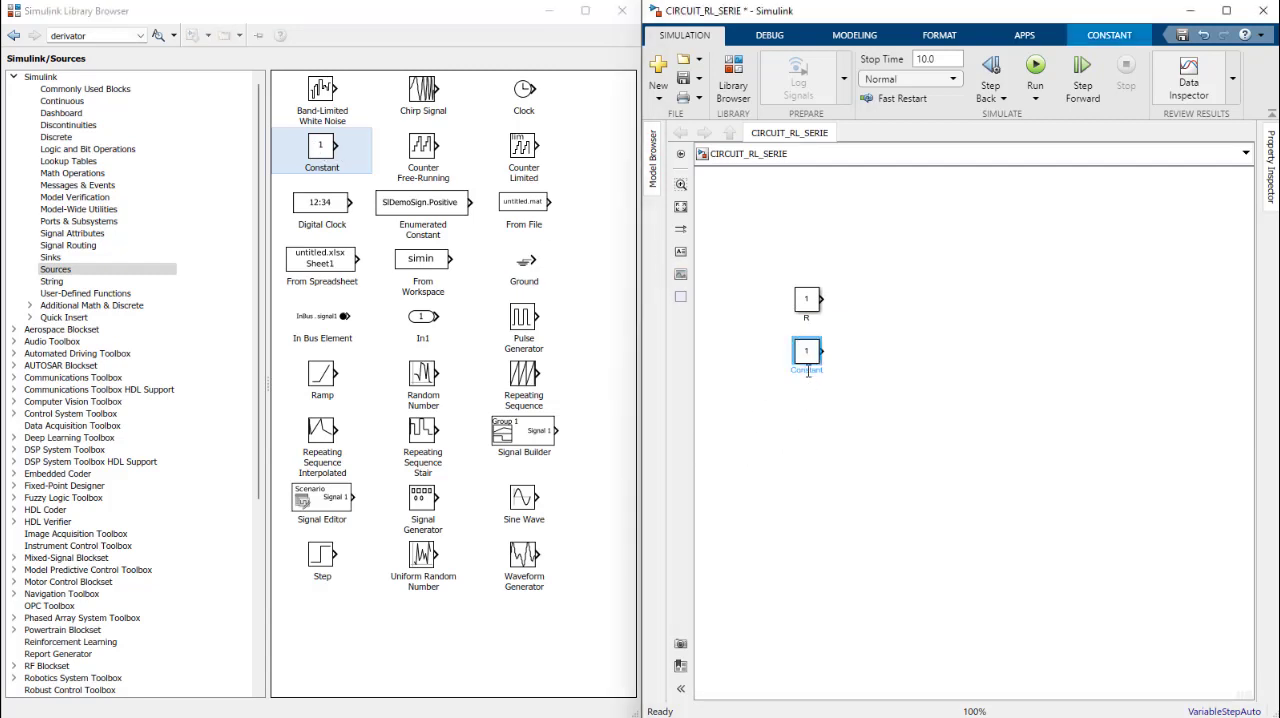
pyautogui.doubleClick(808, 371)
pyautogui.write('L')
pyautogui.click(826, 427)
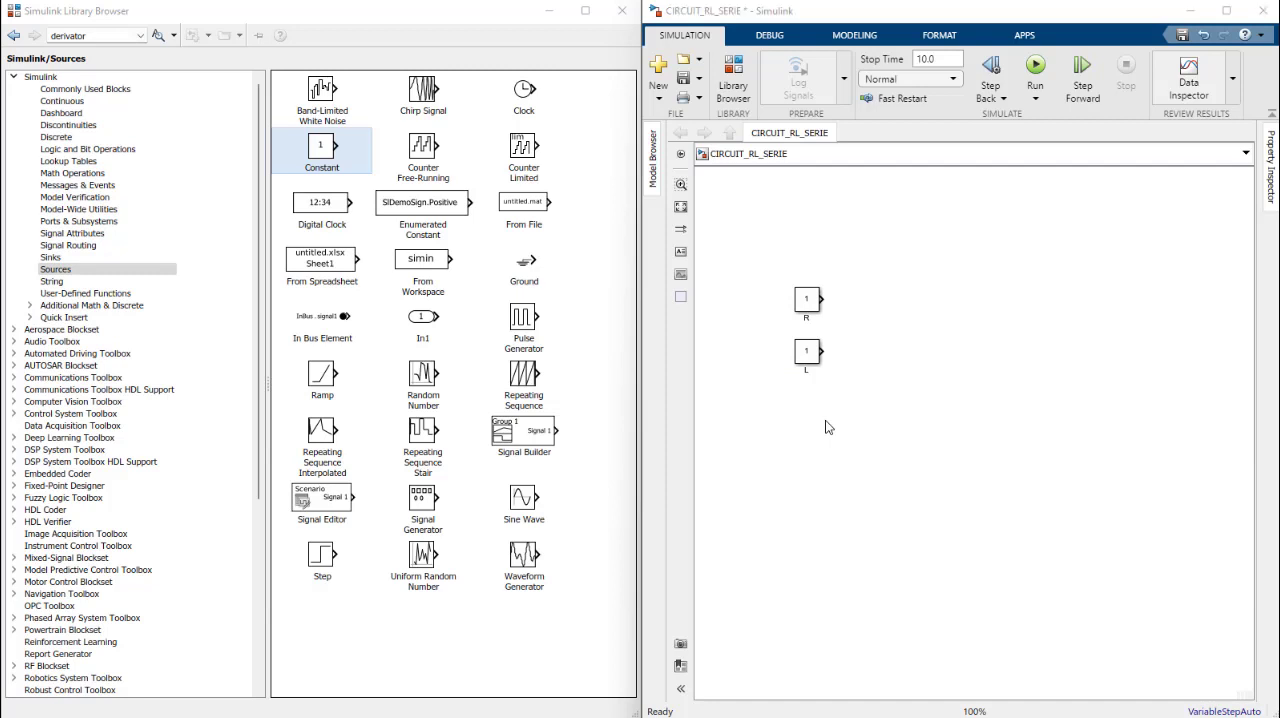
# Step: Consult the RL circuit equations in the presentation, and add a Clock block above R in the model
pyautogui.hotkey('alt', 'Tab')
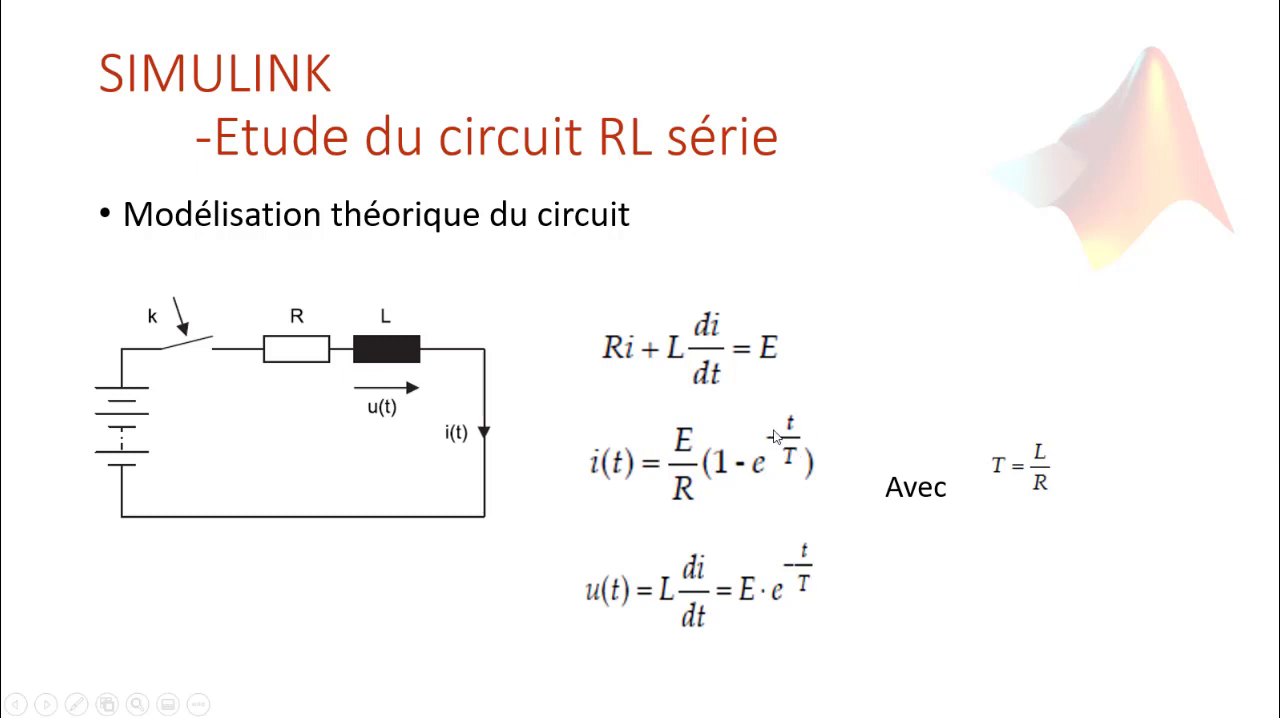
pyautogui.hotkey('alt', 'Tab')
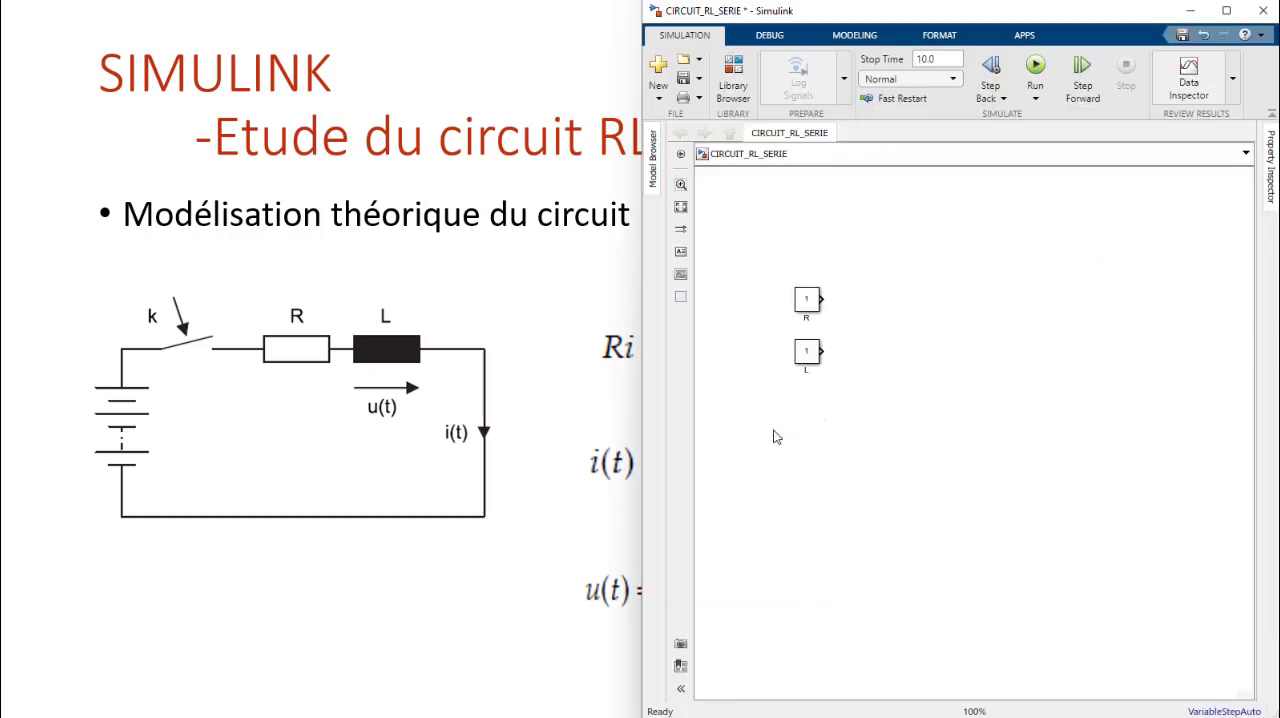
pyautogui.hotkey('alt', 'Tab')
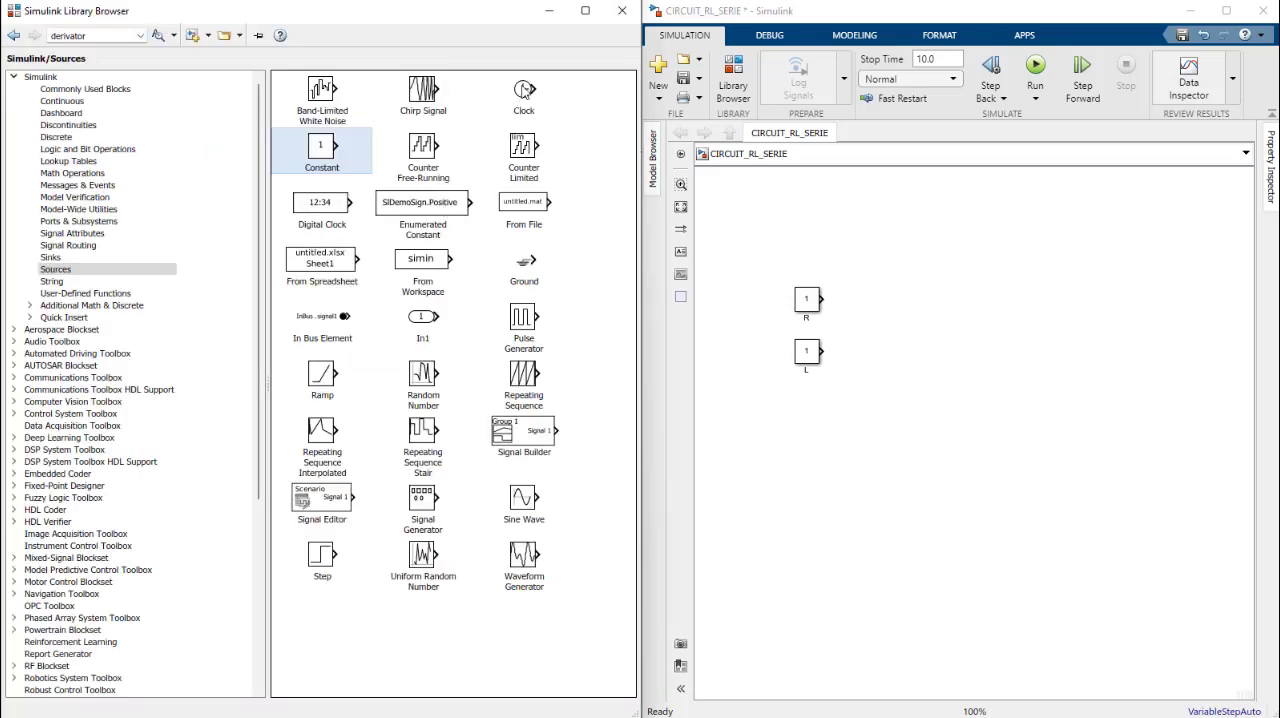
pyautogui.moveTo(524, 90); pyautogui.dragTo(812, 245)
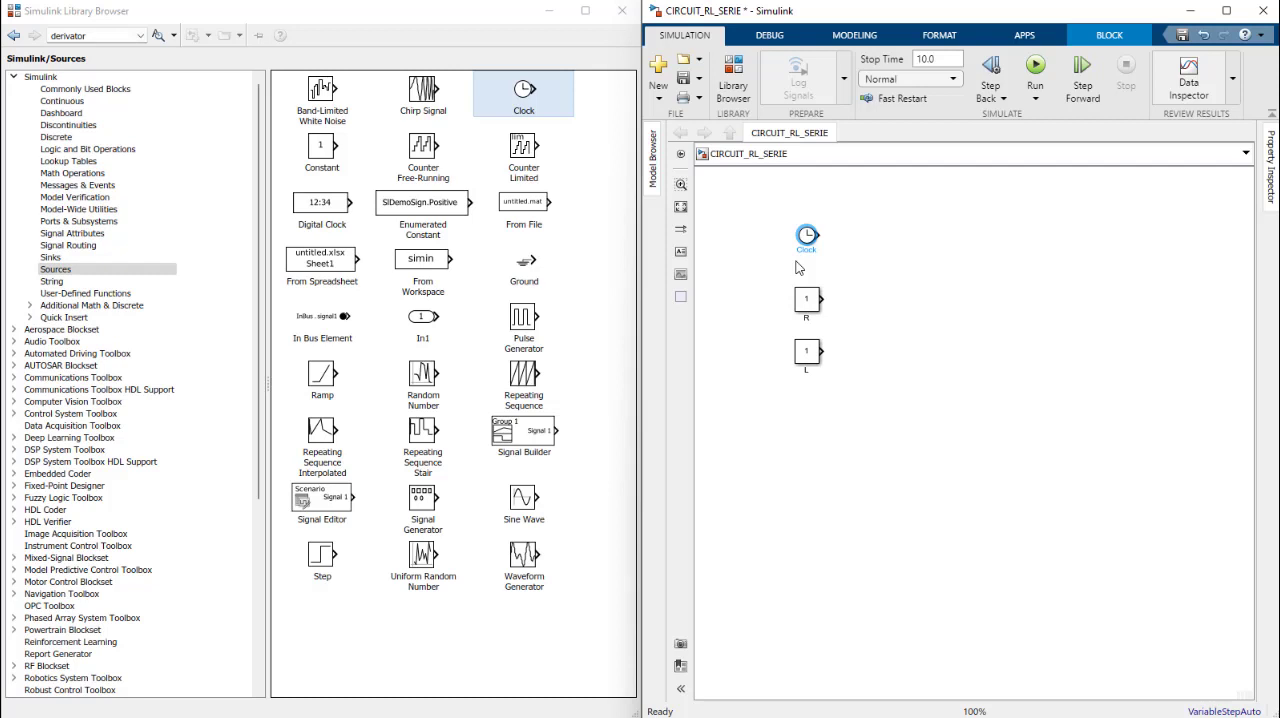
# Step: Add a Step block from the Sources library below L and rename it E
pyautogui.click(61, 272)
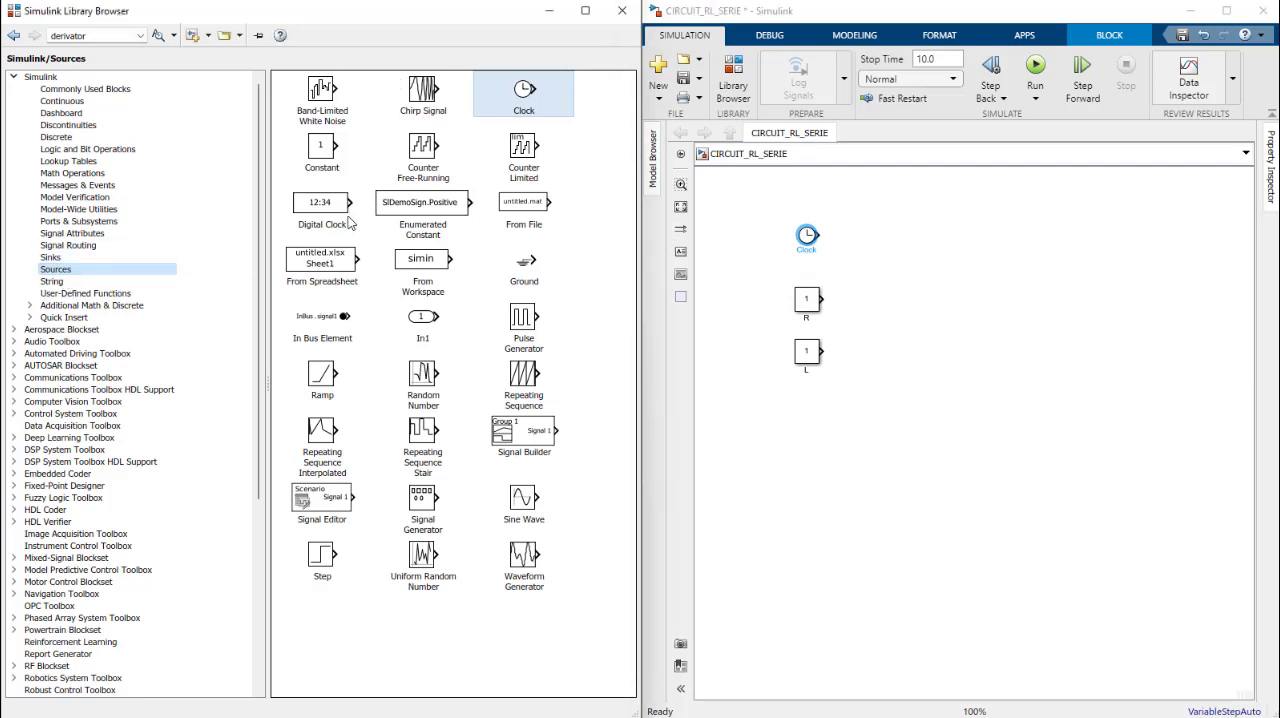
pyautogui.click(320, 557)
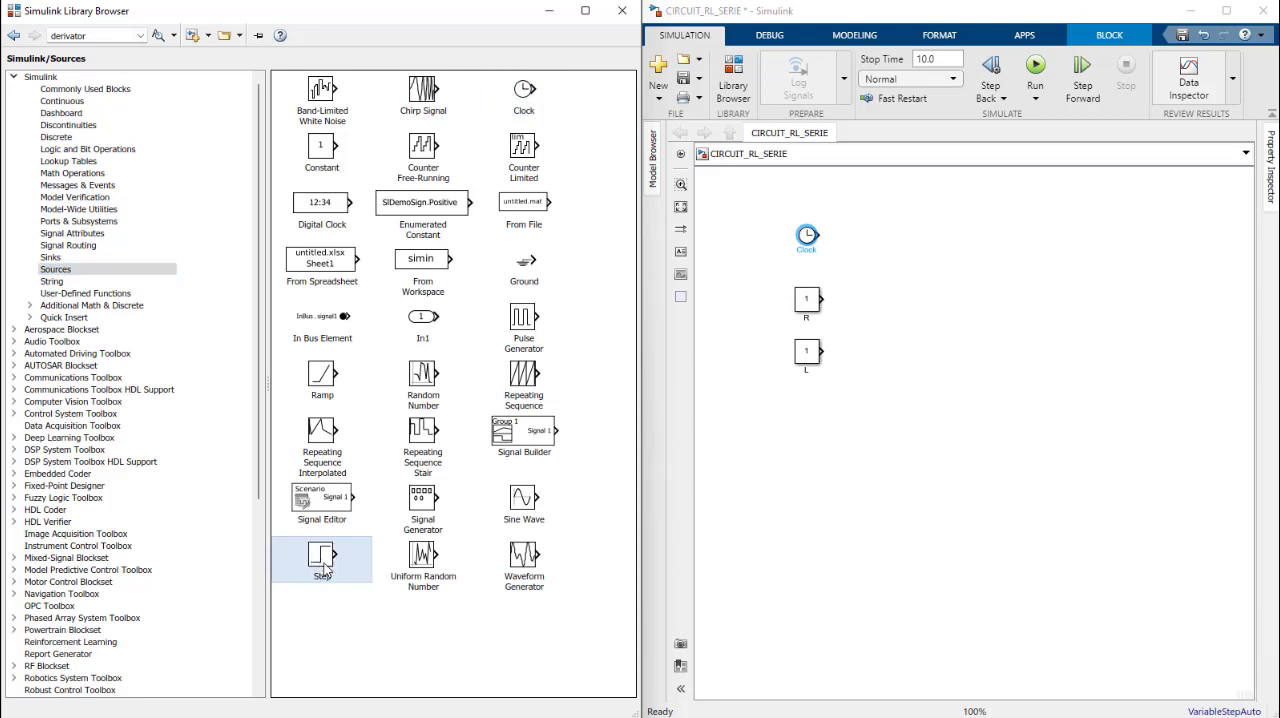
pyautogui.moveTo(316, 557); pyautogui.dragTo(809, 411)
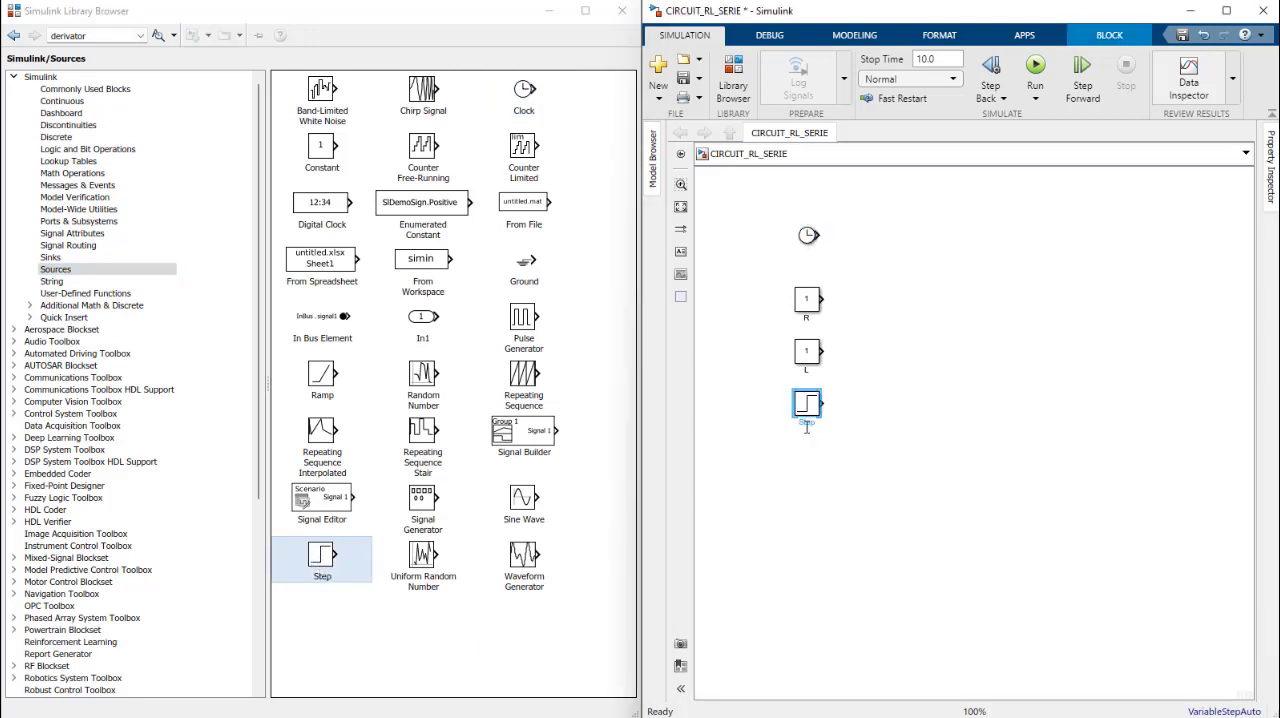
pyautogui.doubleClick(807, 424)
pyautogui.write('E')
pyautogui.click(839, 508)
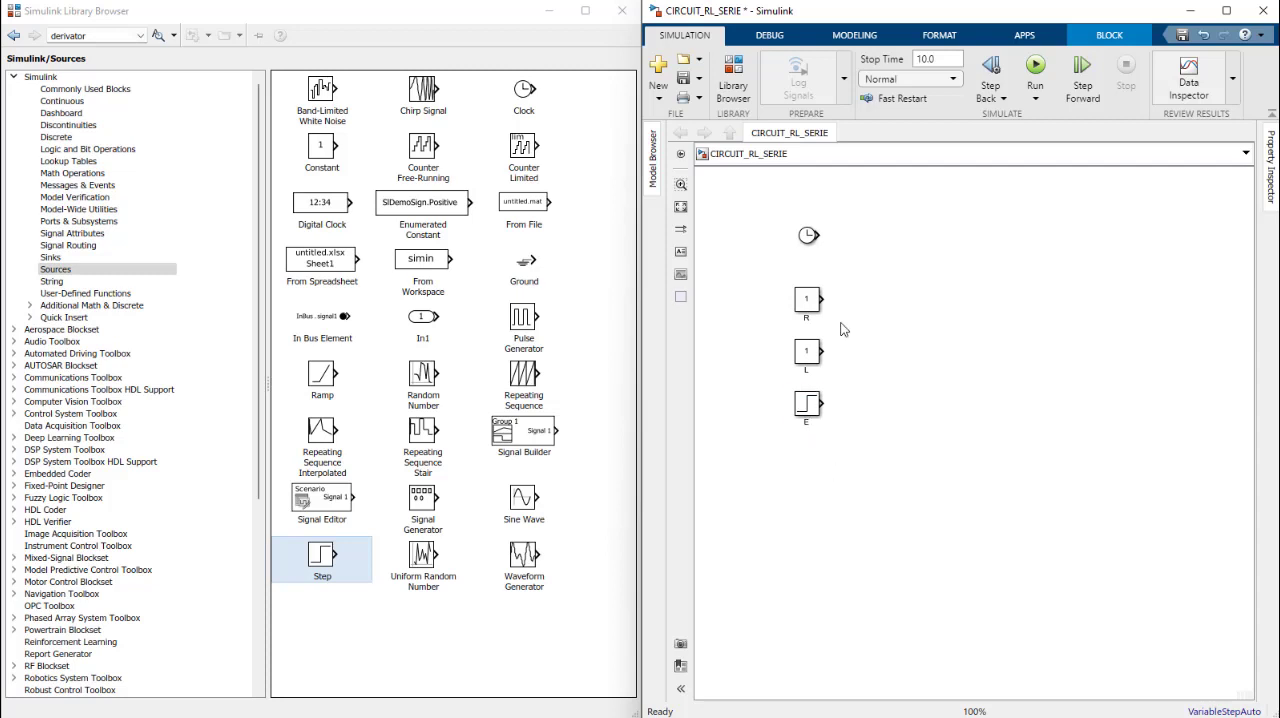
# Step: Select the Clock block and switch to the presentation to review the theoretical RL series circuit equations
pyautogui.click(806, 237)
pyautogui.click(505, 4)
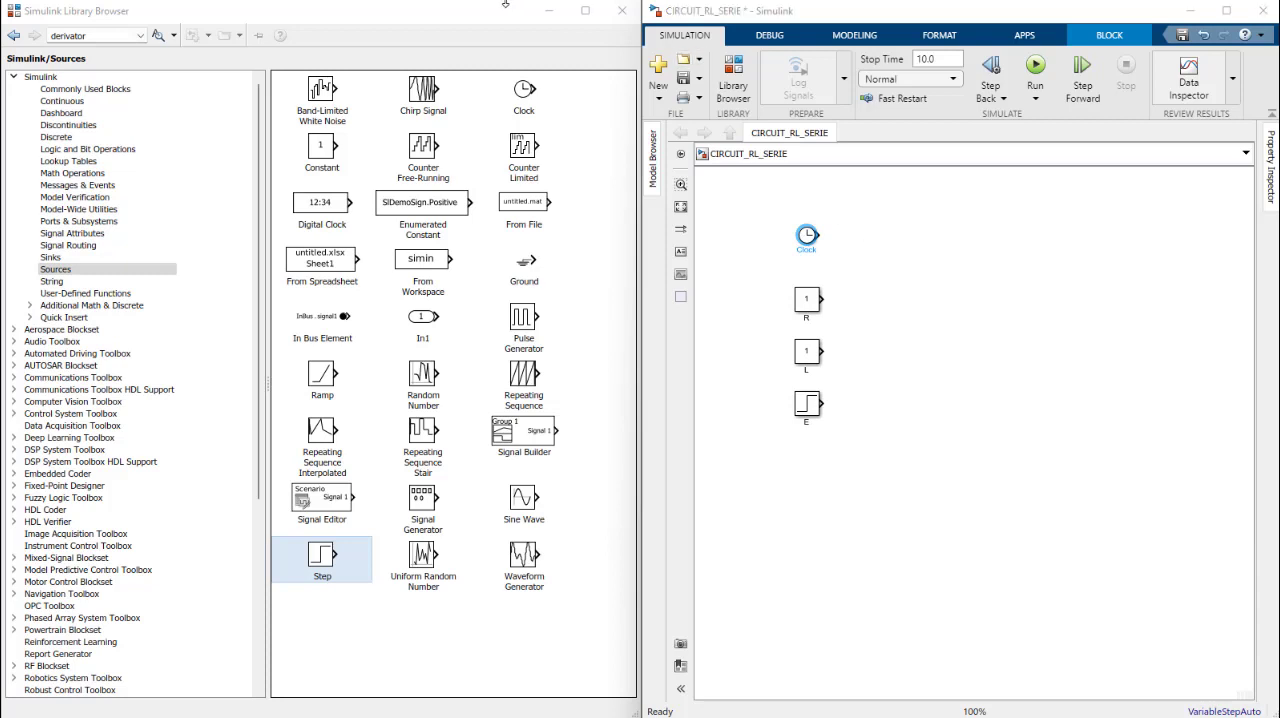
pyautogui.hotkey('alt', 'Tab')
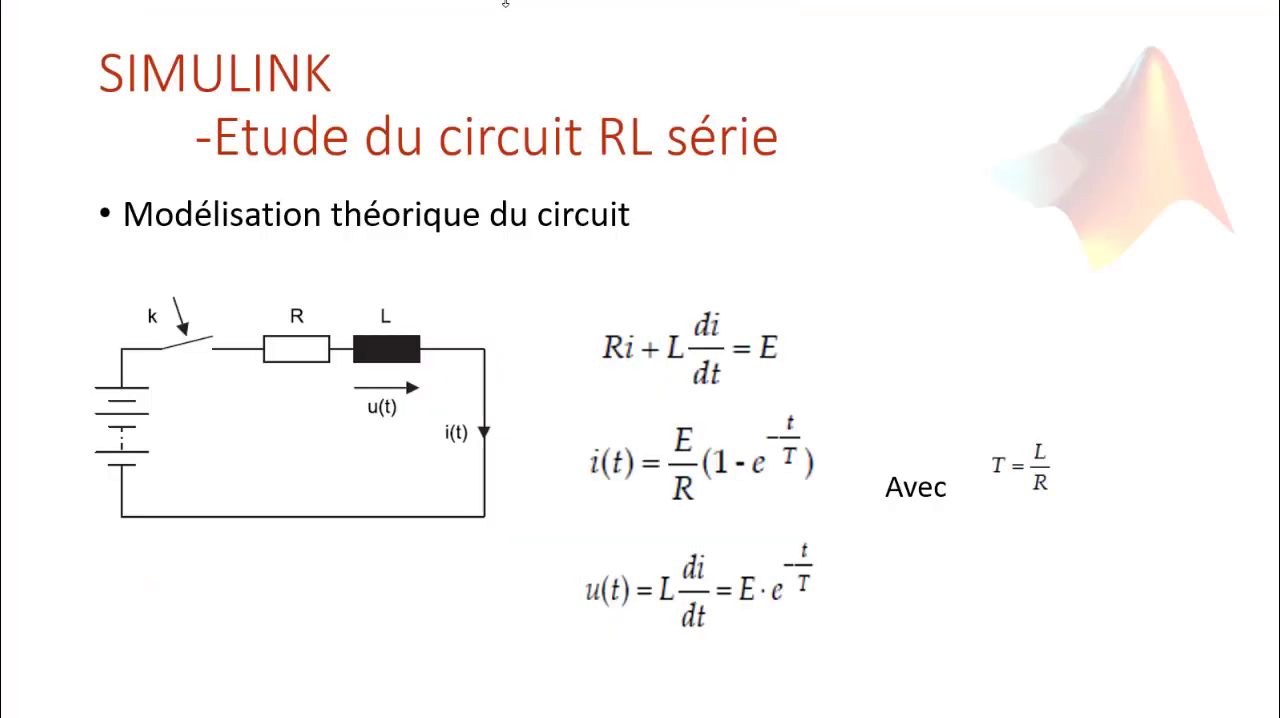
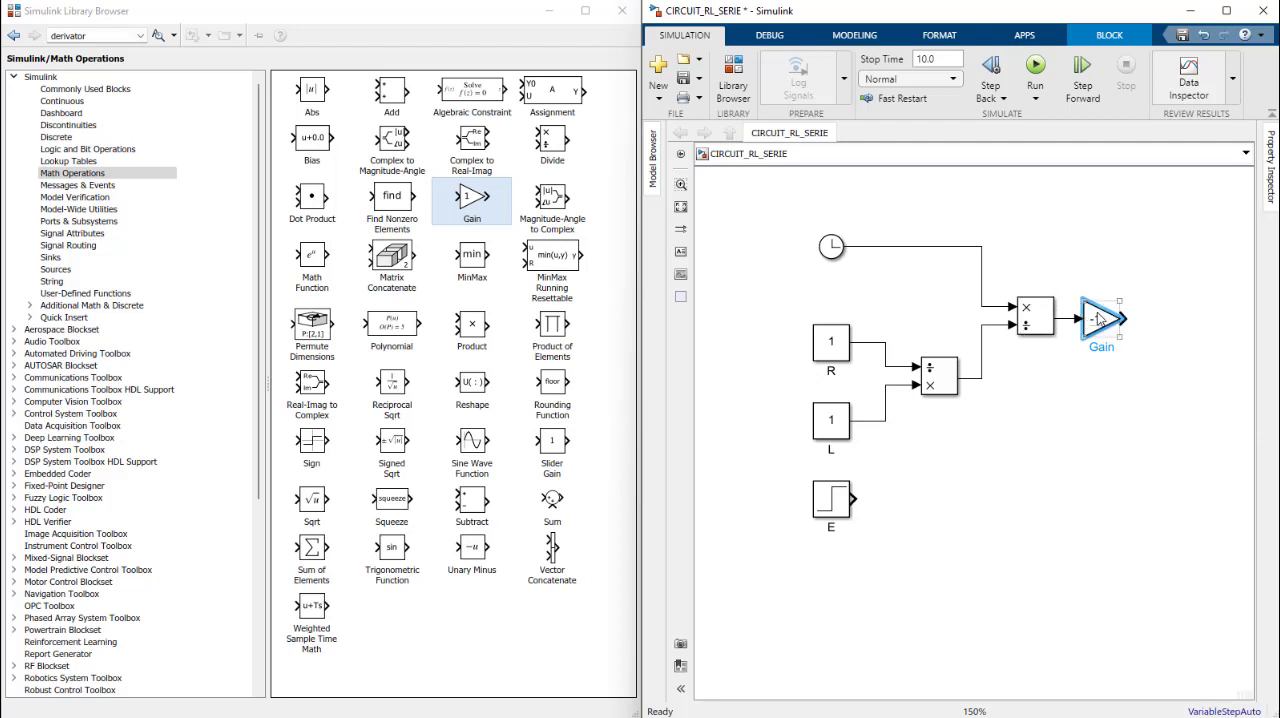
# Step: Consult the current equation in the presentation, and add a Math Function block from Math Operations after the Gain block
pyautogui.doubleClick(1093, 320)
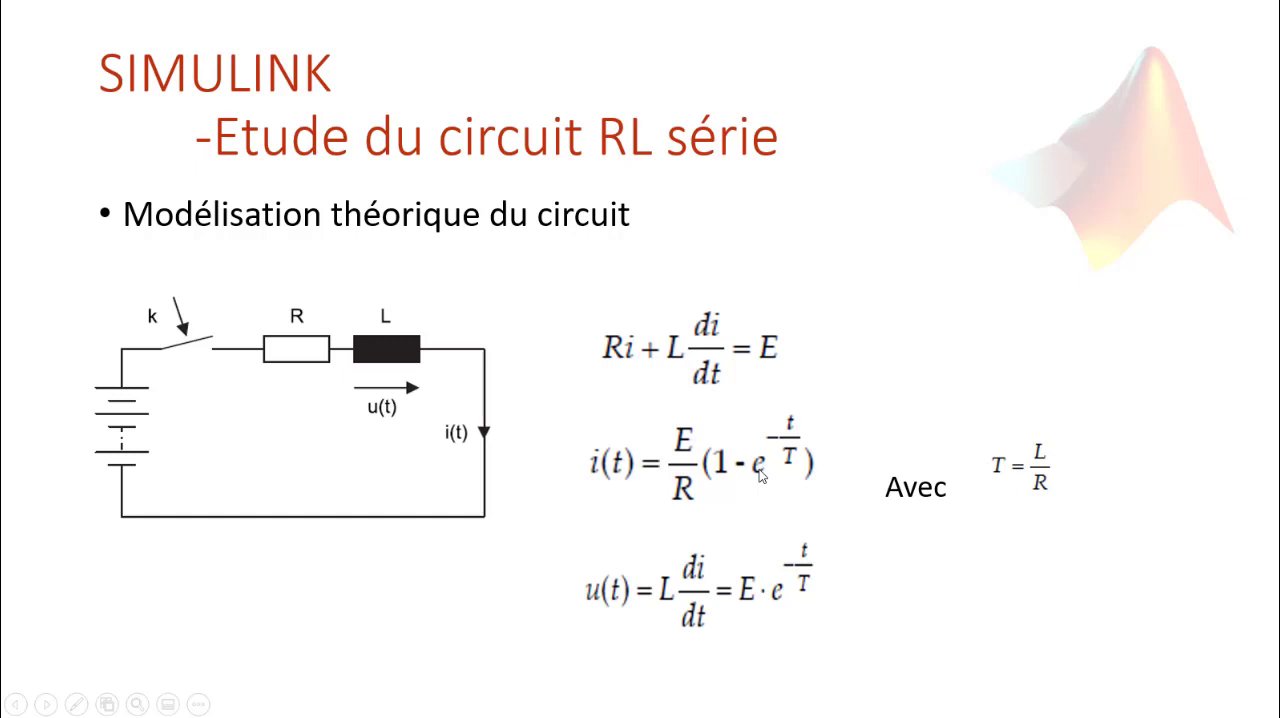
pyautogui.hotkey('alt', 'Tab')
pyautogui.click(737, 78)
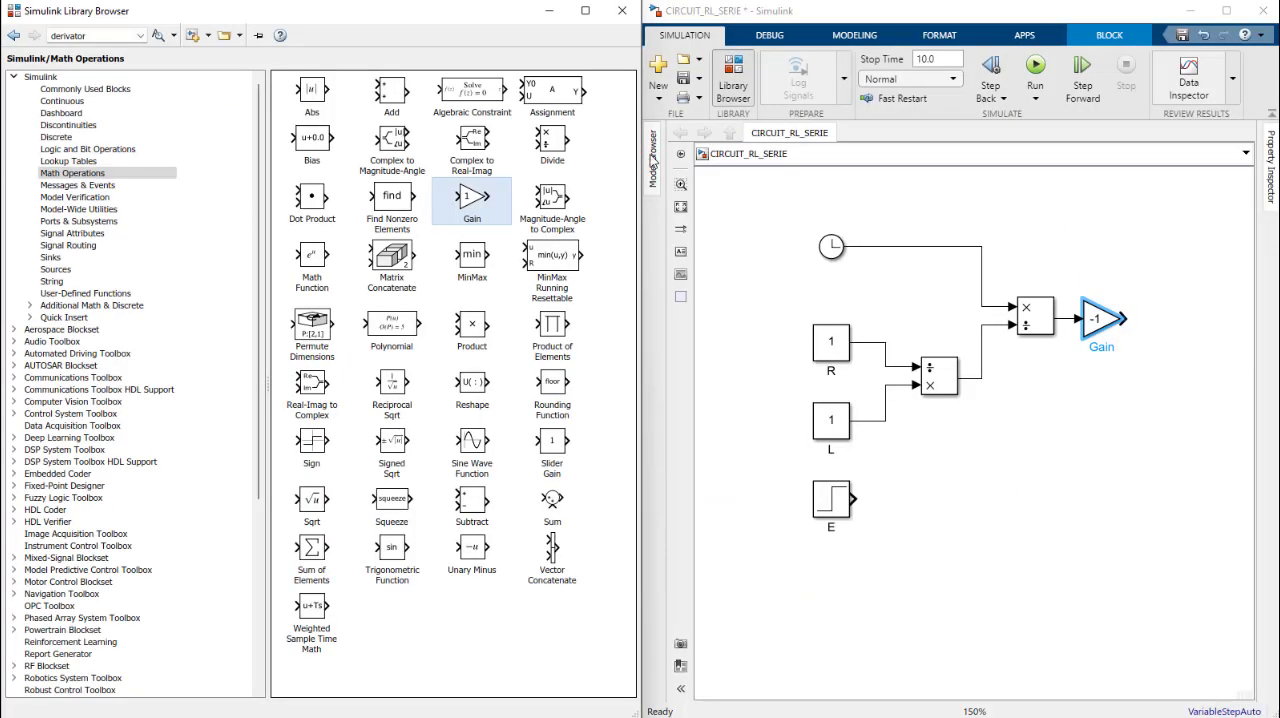
pyautogui.click(75, 175)
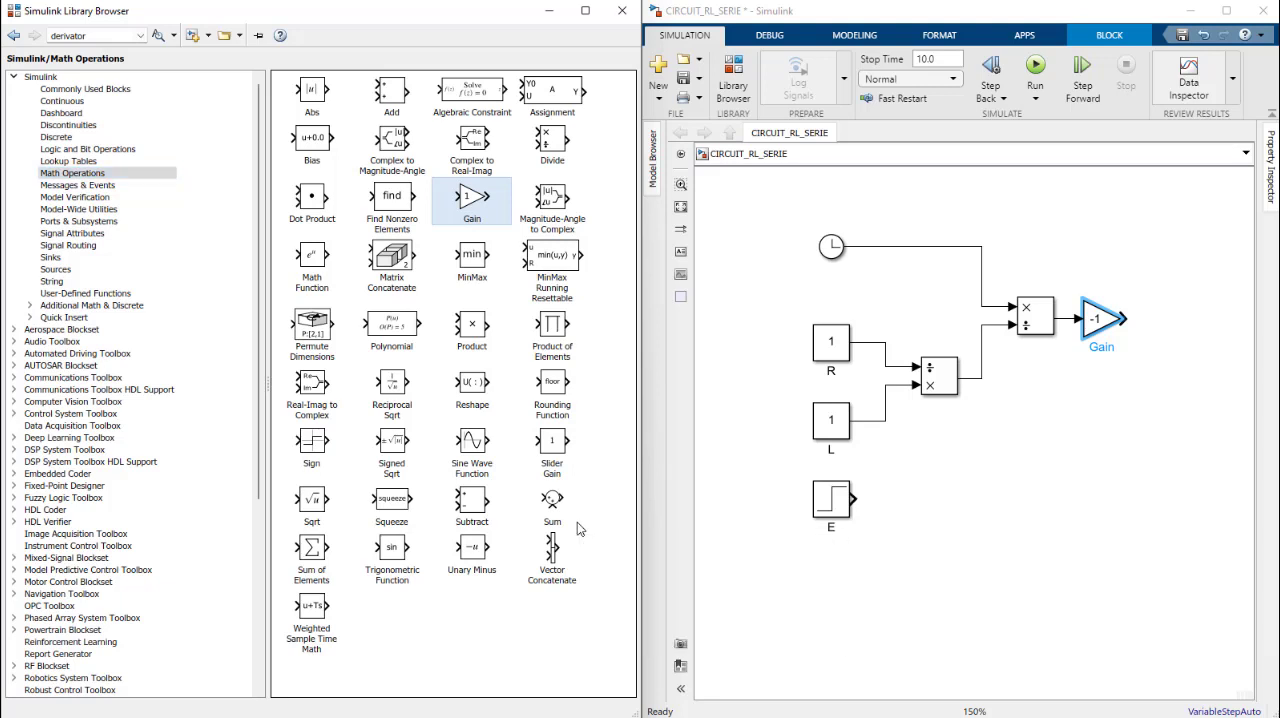
pyautogui.click(313, 258)
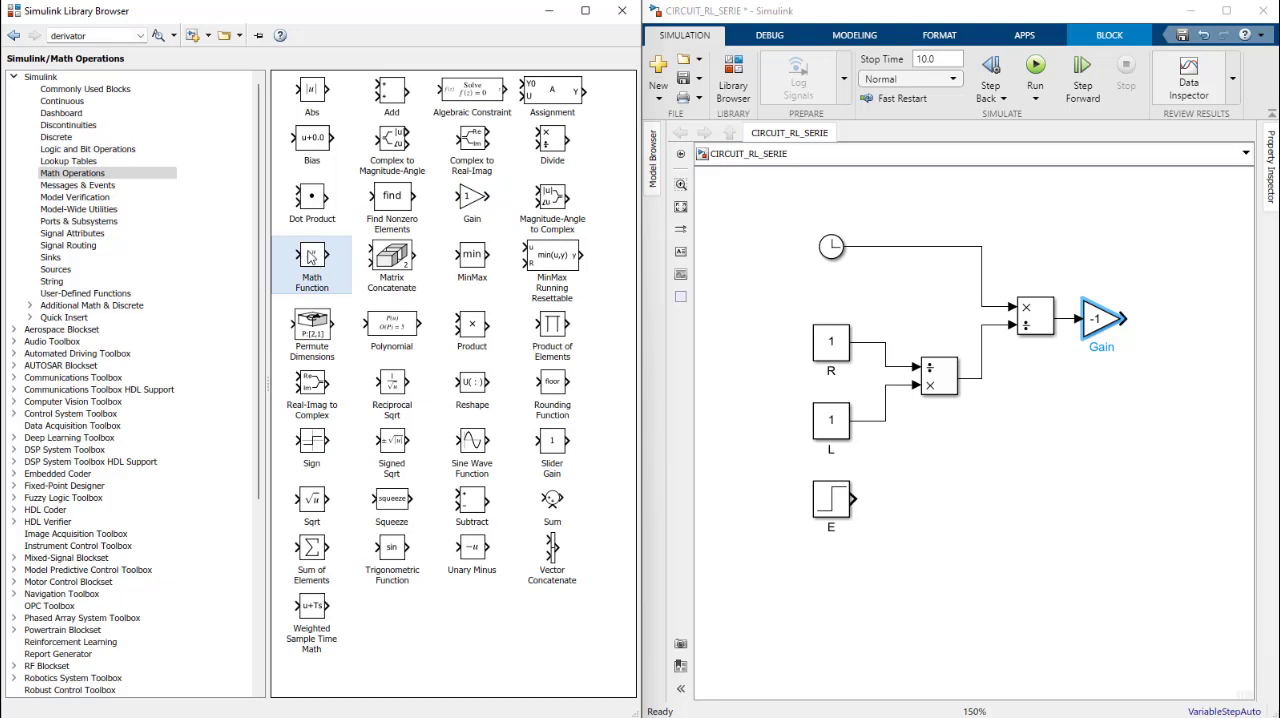
pyautogui.moveTo(311, 258); pyautogui.dragTo(1182, 334)
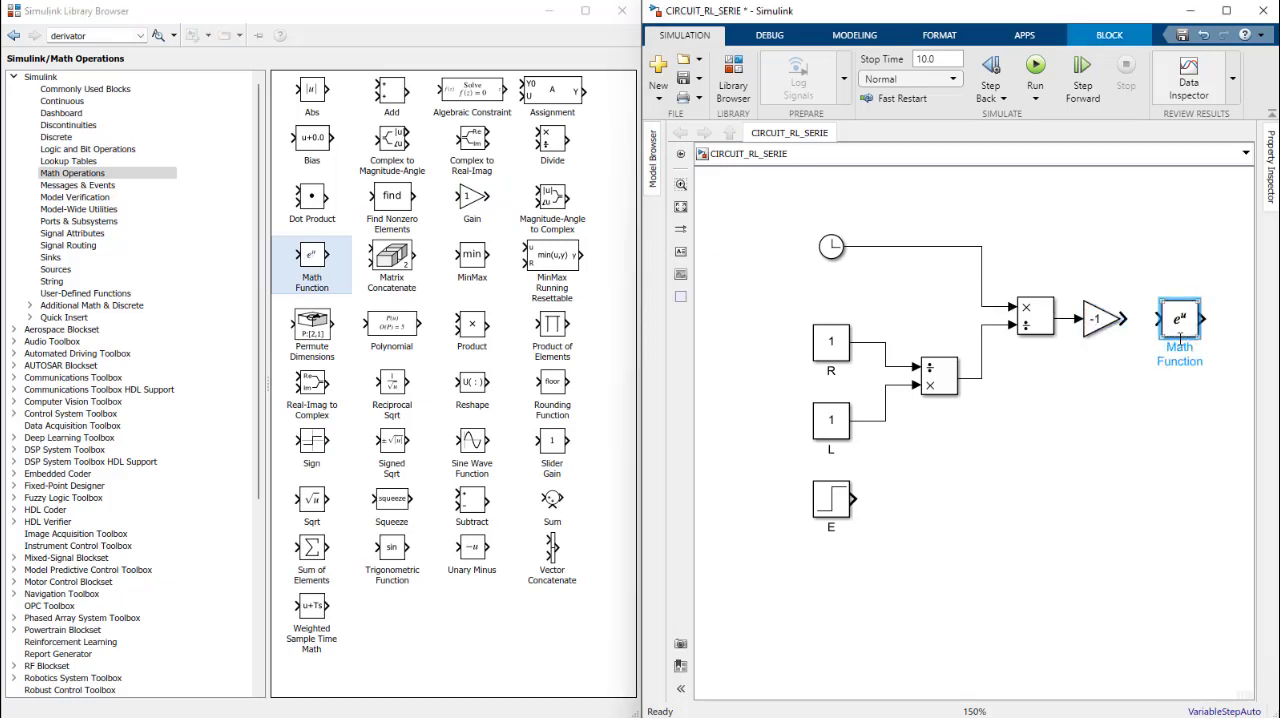
# Step: Set the Math Function block to exp and wire the Gain output to it, placing the block close to the Gain
pyautogui.doubleClick(1182, 324)
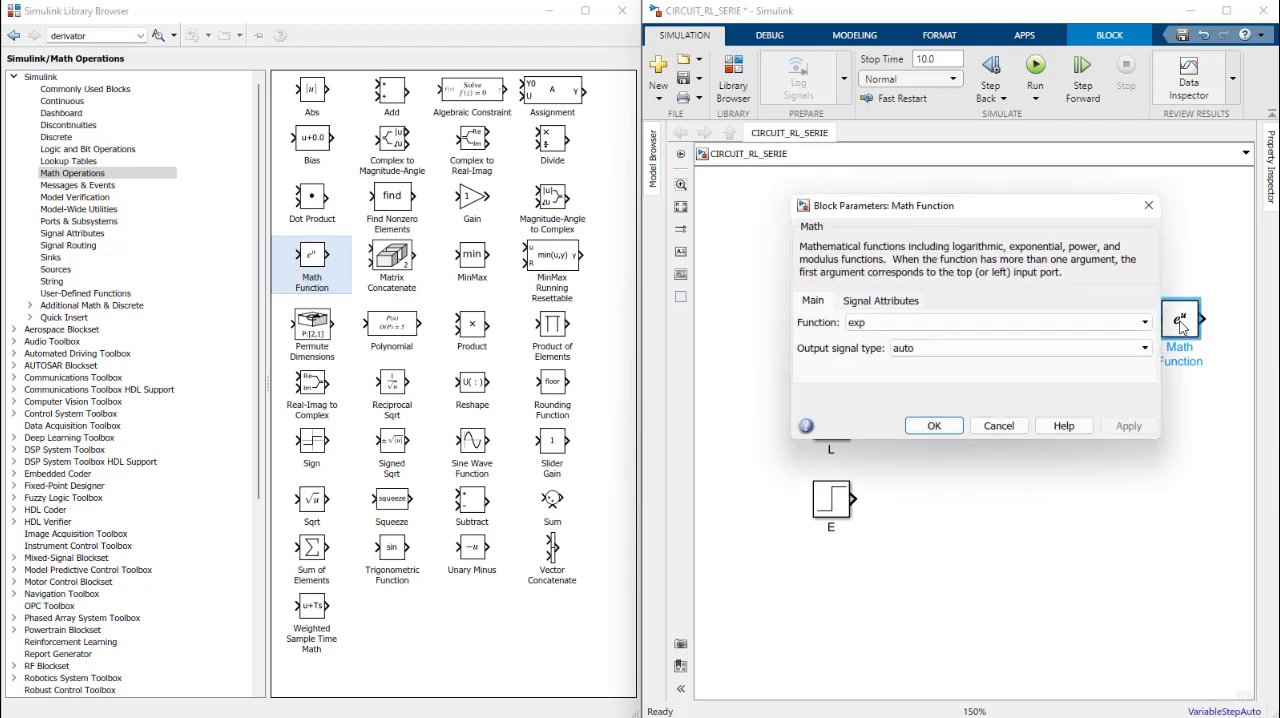
pyautogui.click(856, 325)
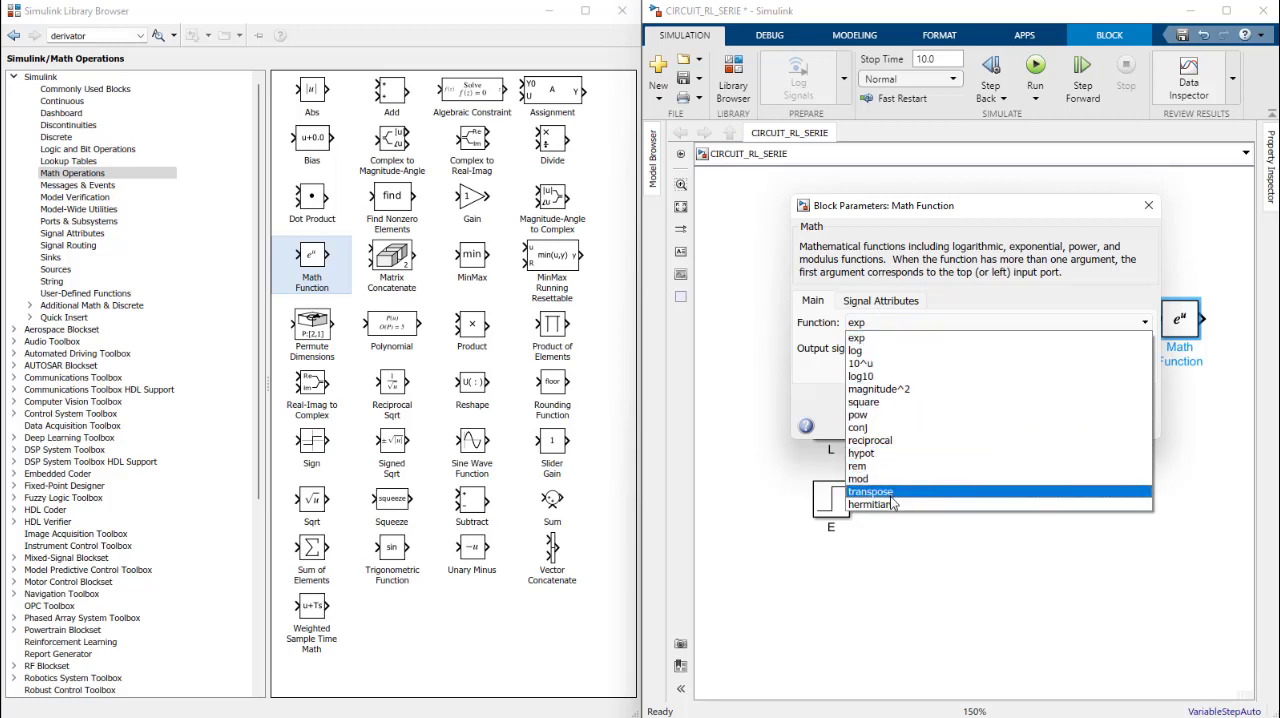
pyautogui.click(882, 337)
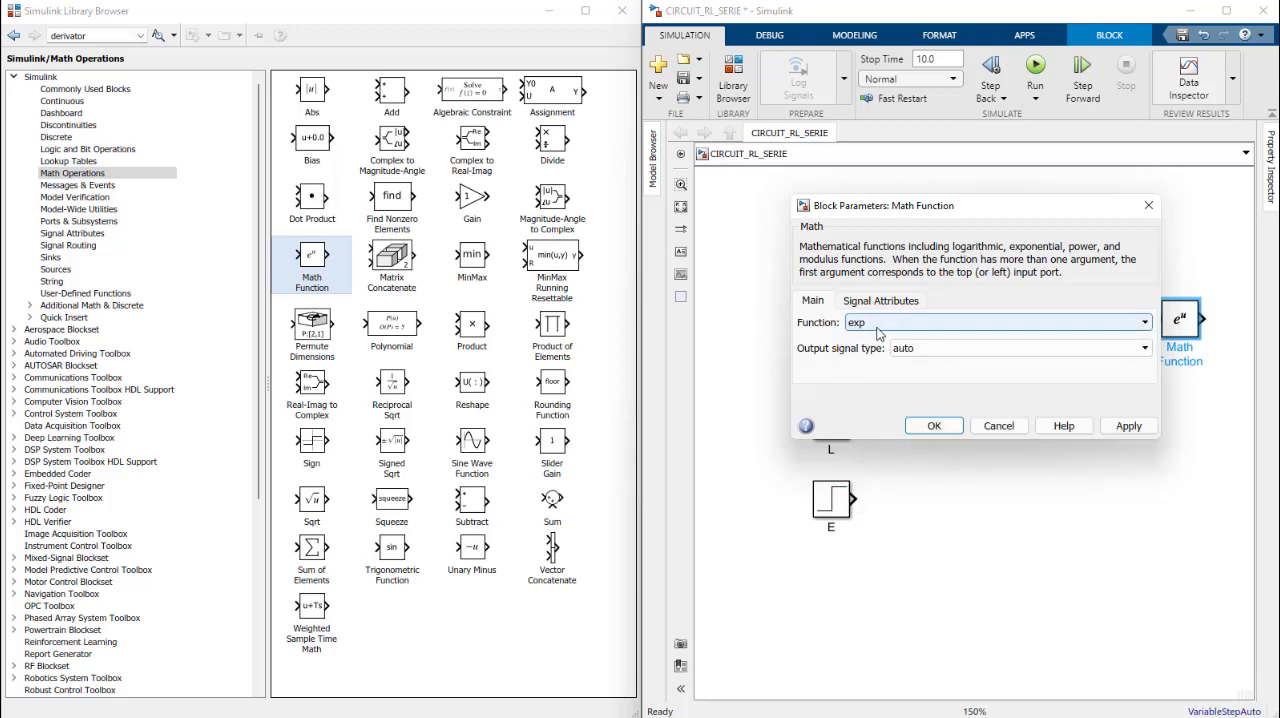
pyautogui.click(935, 426)
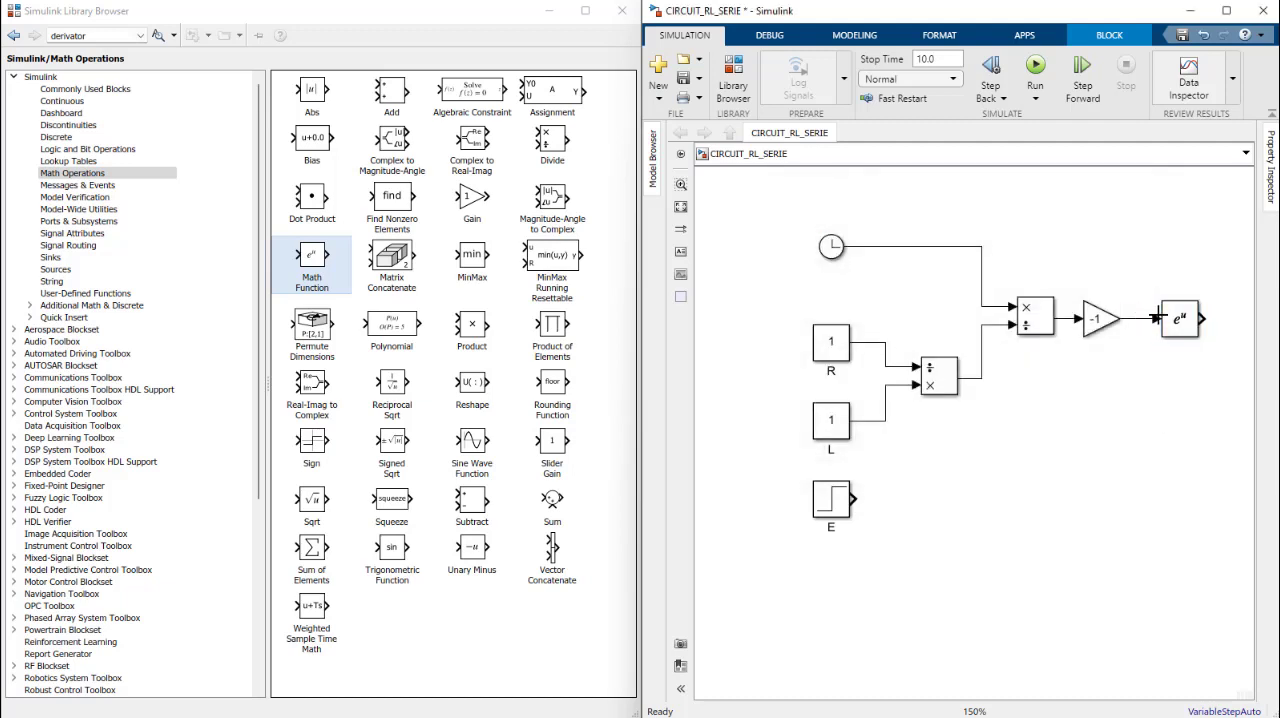
pyautogui.moveTo(1178, 320); pyautogui.dragTo(1166, 323)
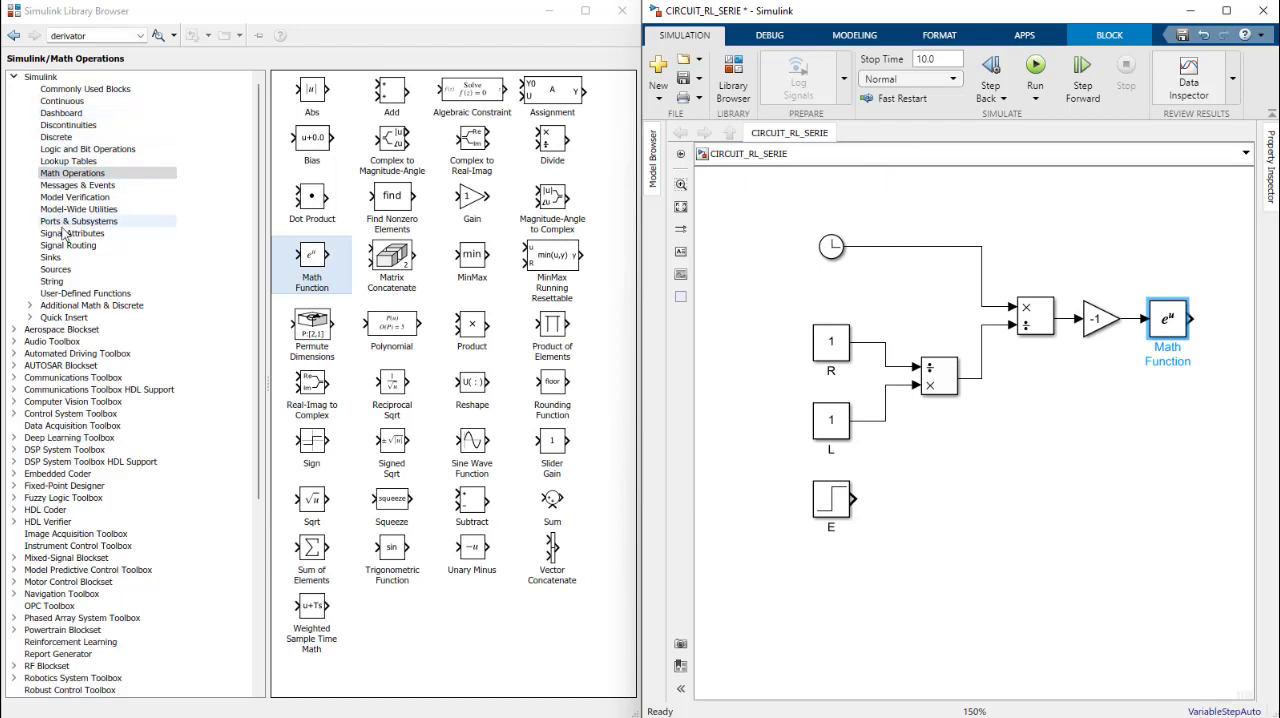
# Step: Add a Constant block from Sources above the Gain chain and a Subtract block from Math Operations beyond the exponential block
pyautogui.click(60, 270)
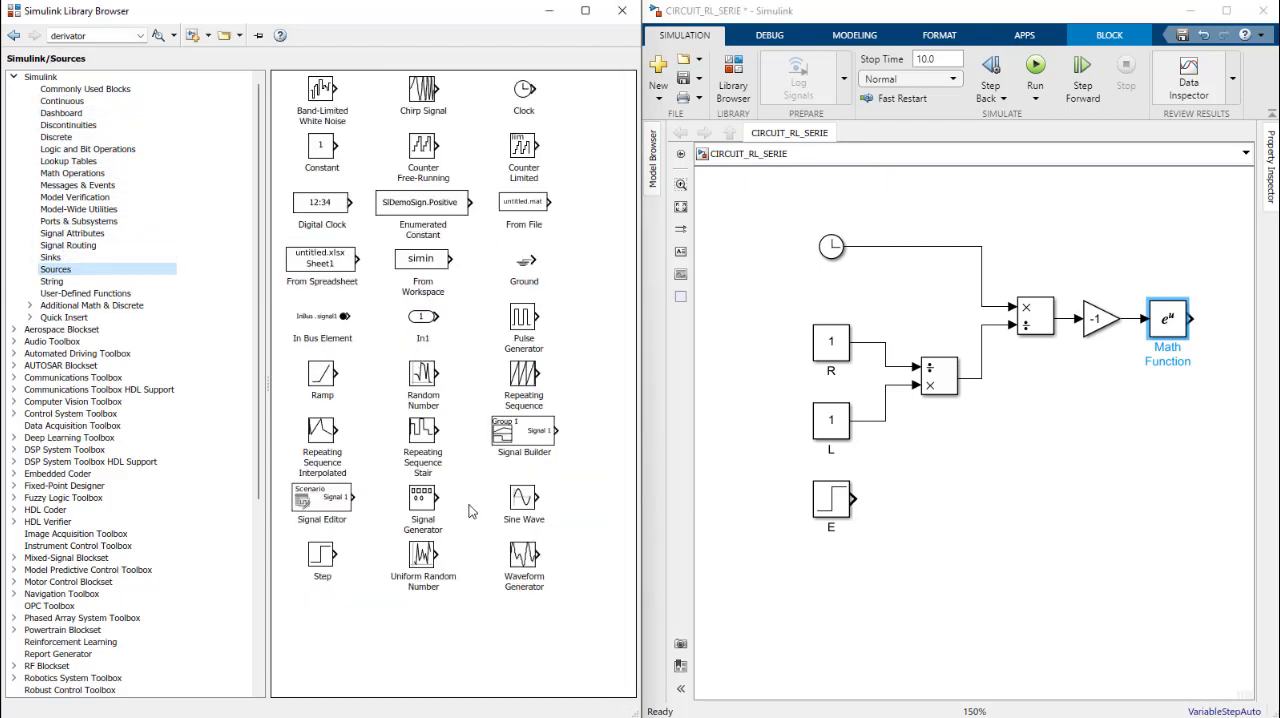
pyautogui.moveTo(312, 150); pyautogui.dragTo(1055, 245)
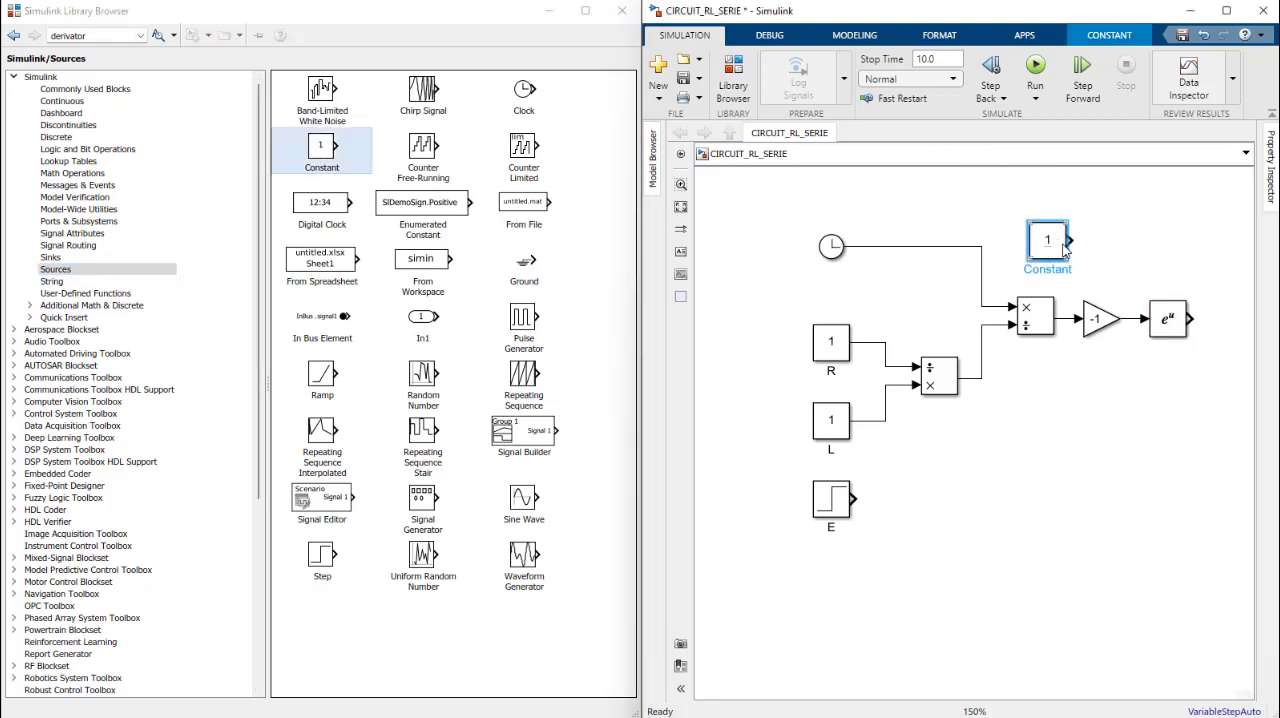
pyautogui.click(88, 174)
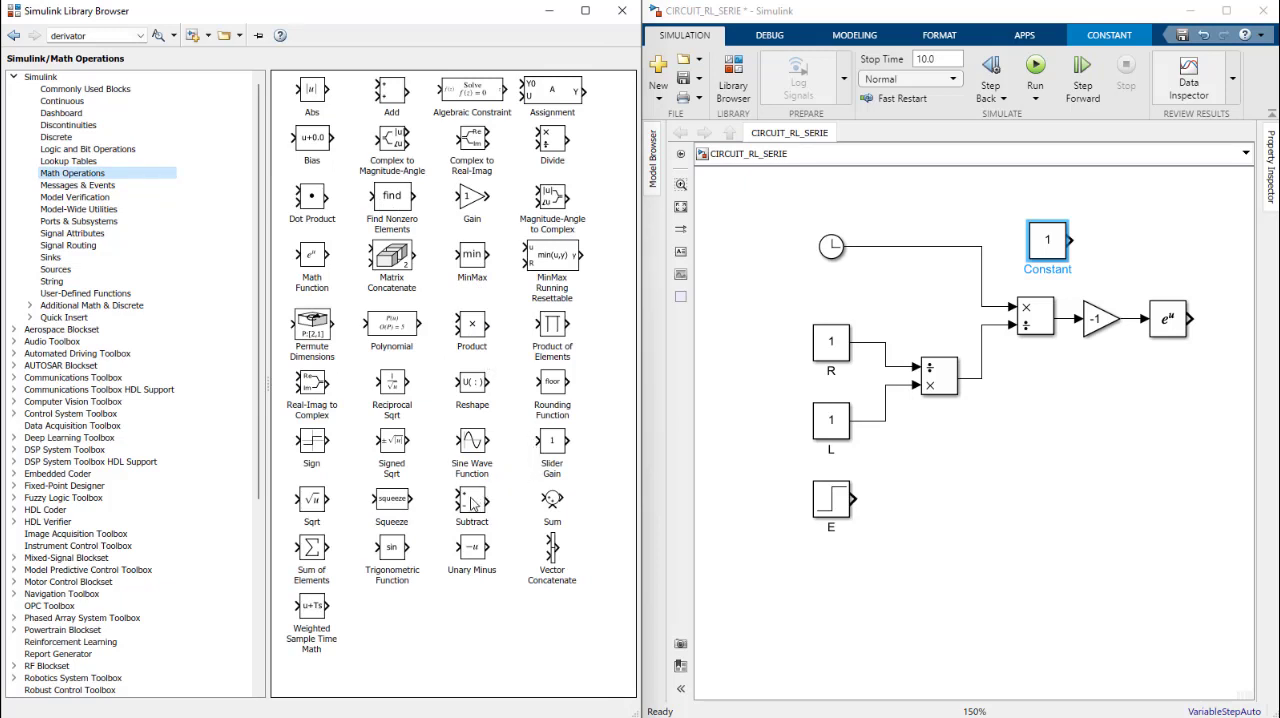
pyautogui.moveTo(472, 500); pyautogui.dragTo(1240, 263)
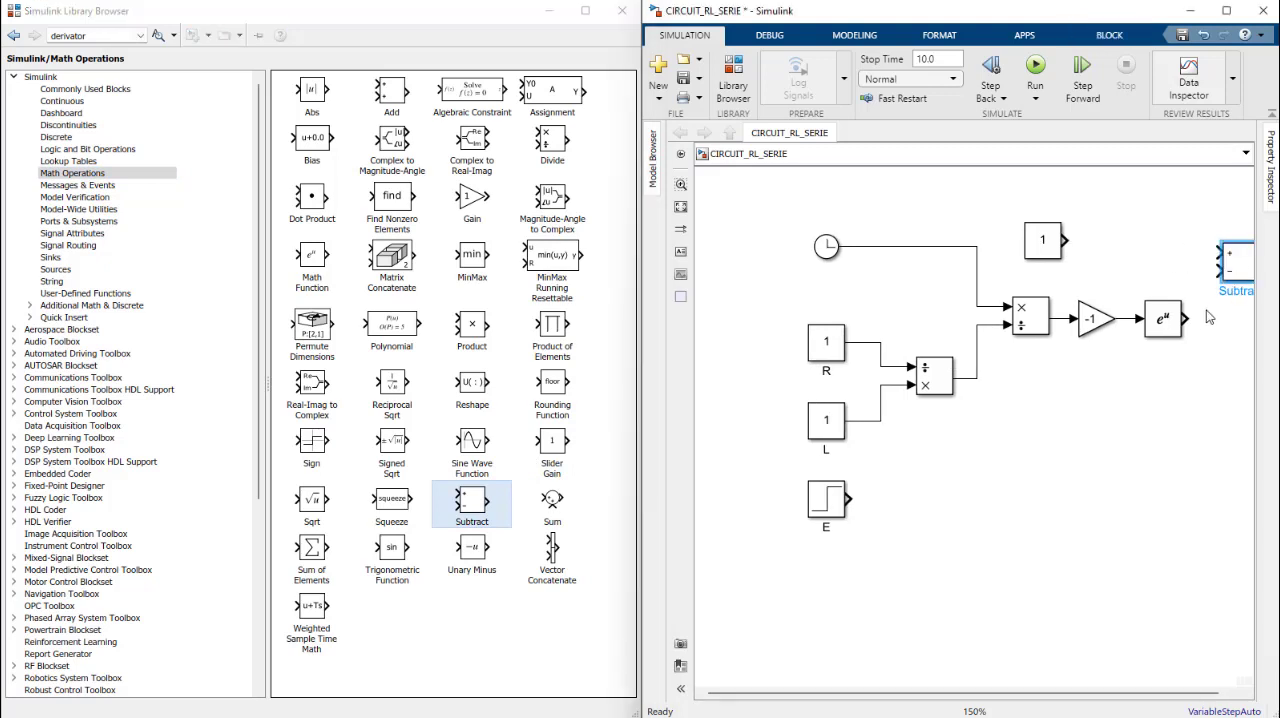
# Step: Wire the exponential output to the minus input of the Subtract block and the new constant to its plus input
pyautogui.moveTo(1186, 319); pyautogui.dragTo(1230, 270)
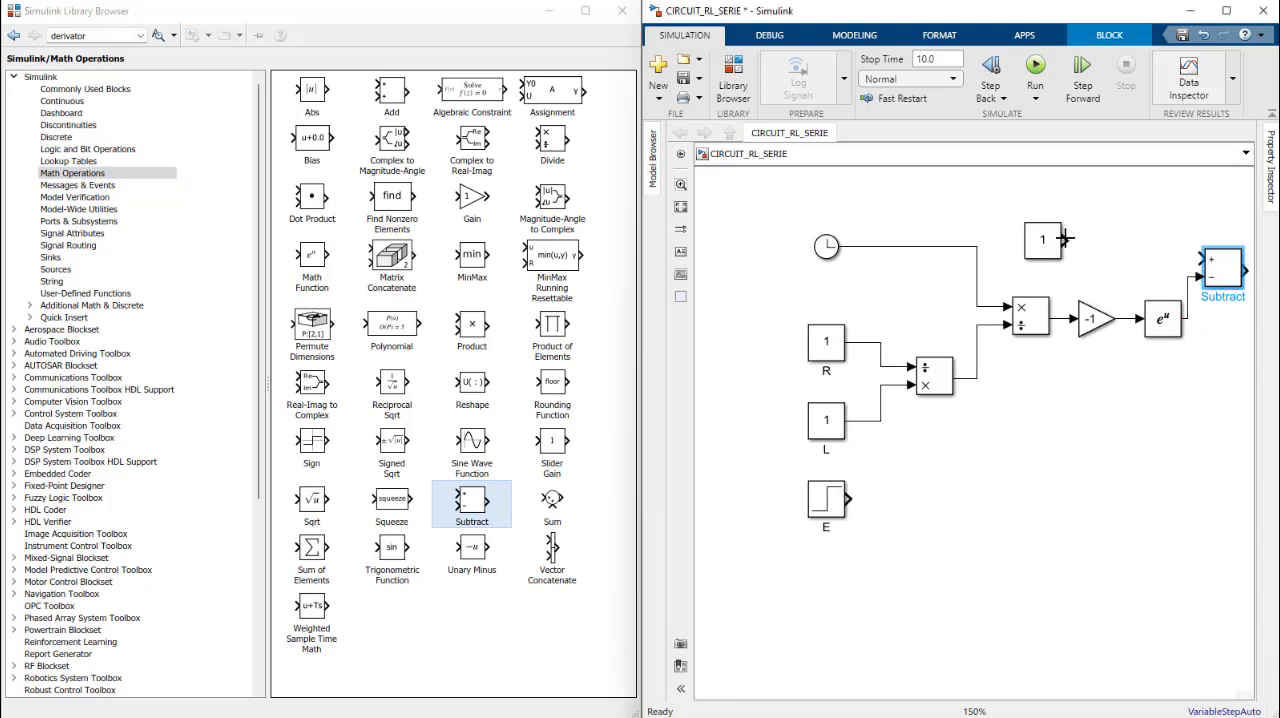
pyautogui.moveTo(1066, 238)
pyautogui.mouseDown()
pyautogui.moveTo(1202, 259)
pyautogui.moveTo(1236, 322)
pyautogui.mouseUp()
pyautogui.scroll(1, 1100, 312)
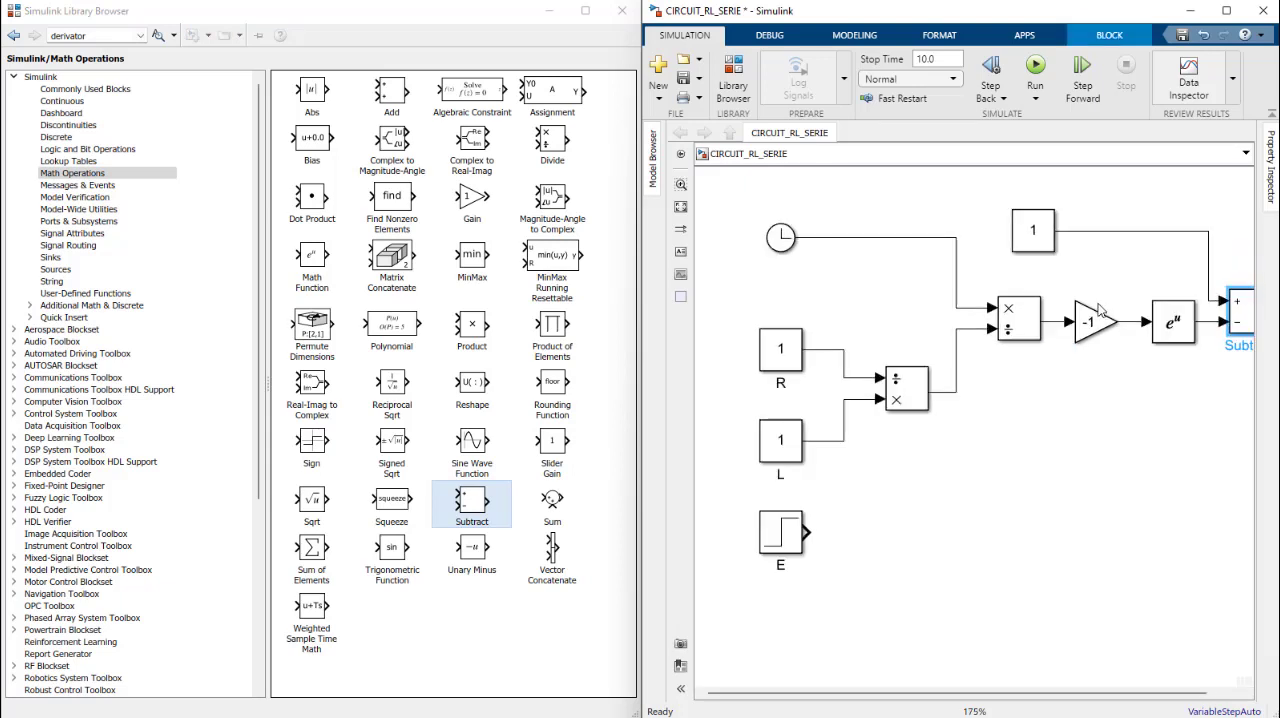
pyautogui.moveTo(1086, 309); pyautogui.dragTo(1047, 325)
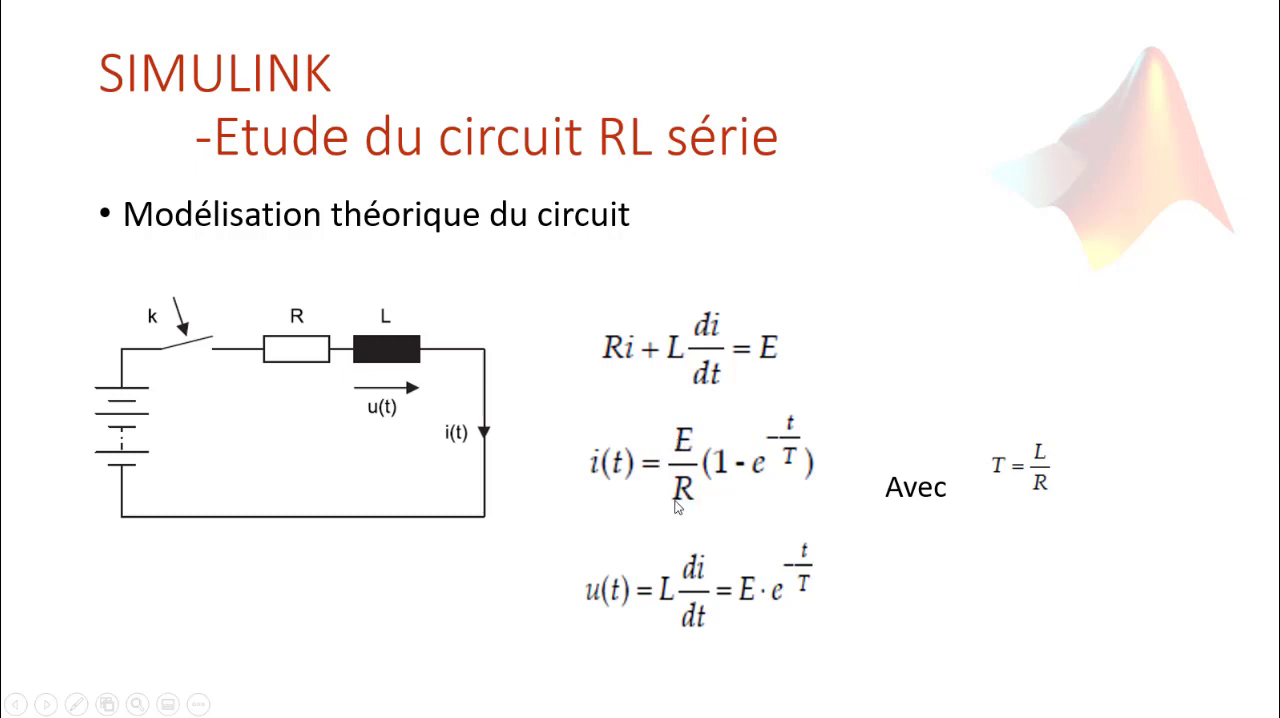
# Step: Return from the presentation to the model, add a Divide block after the Subtract block and wire the Subtract output to its first input
pyautogui.hotkey('alt', 'Tab')
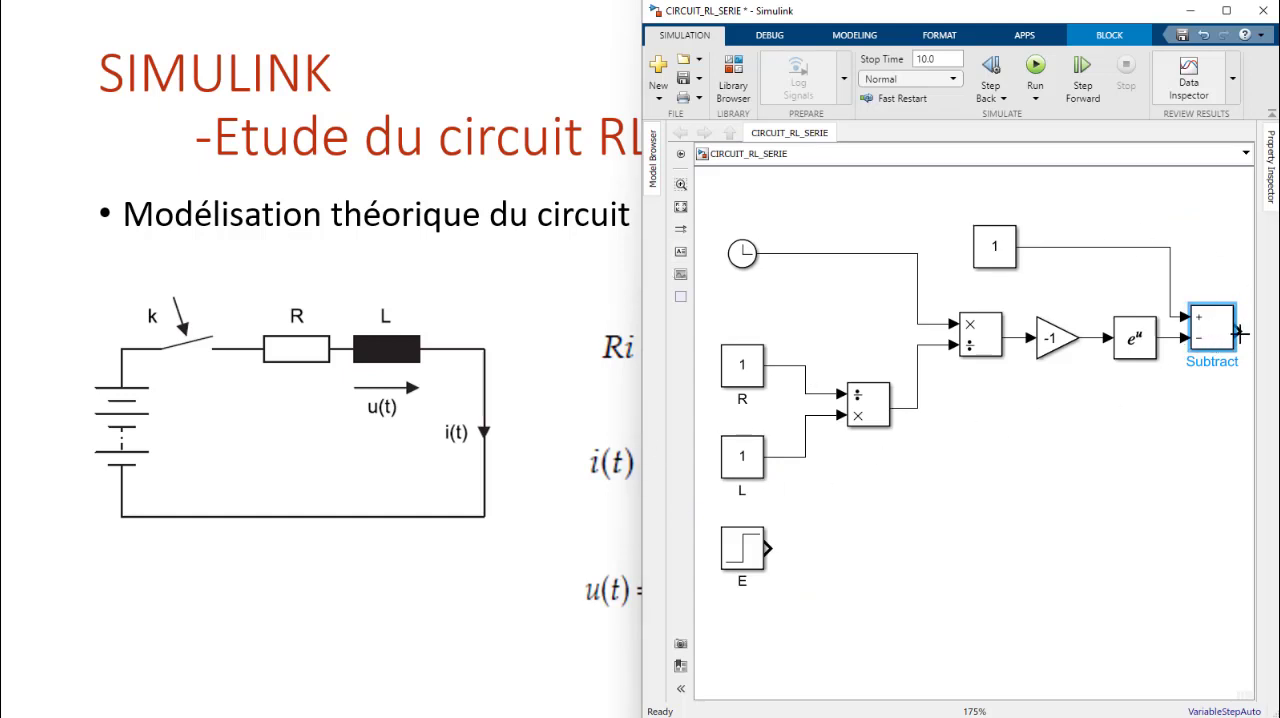
pyautogui.click(733, 88)
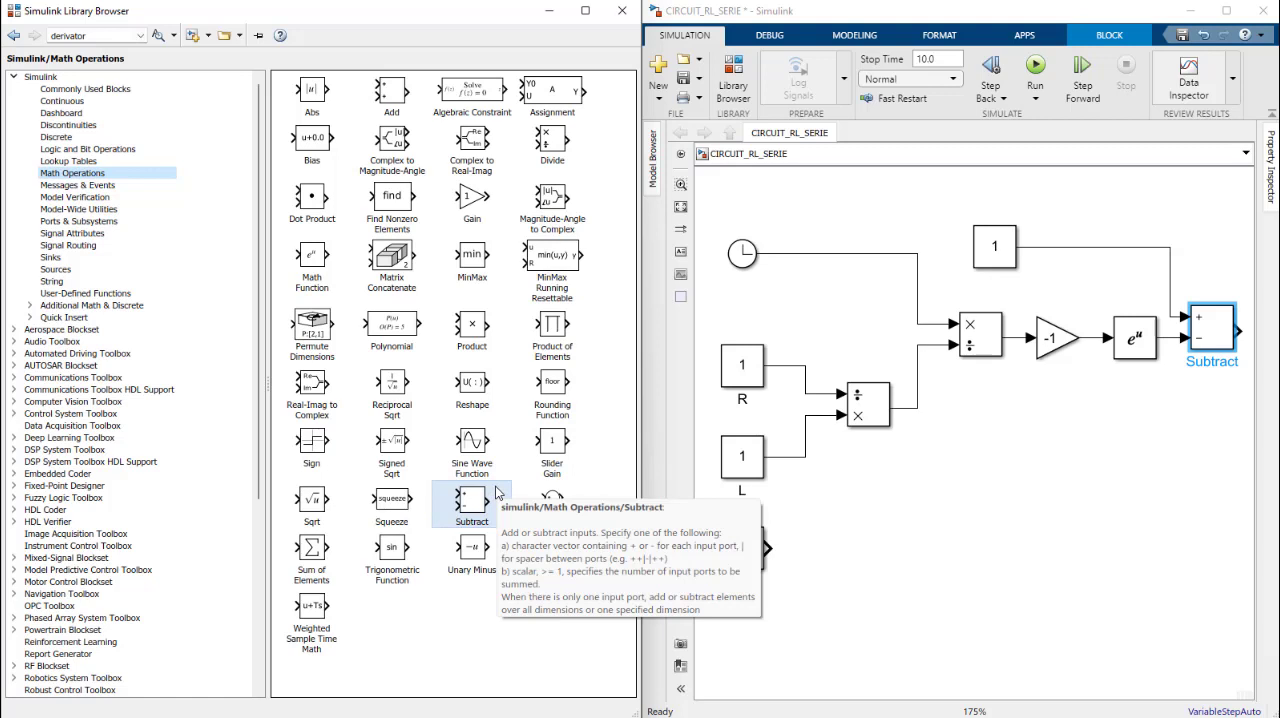
pyautogui.moveTo(549, 145); pyautogui.dragTo(1204, 340)
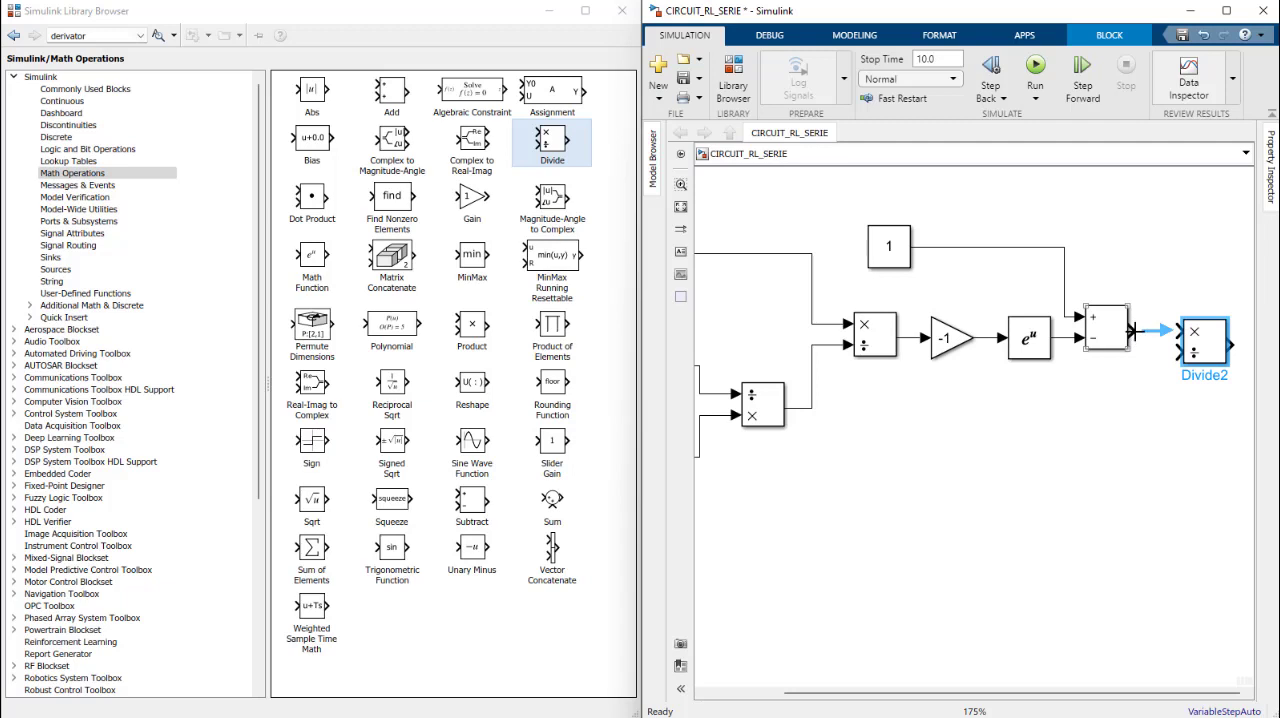
pyautogui.moveTo(1134, 331); pyautogui.dragTo(1180, 331)
pyautogui.scroll(2, 1140, 410)
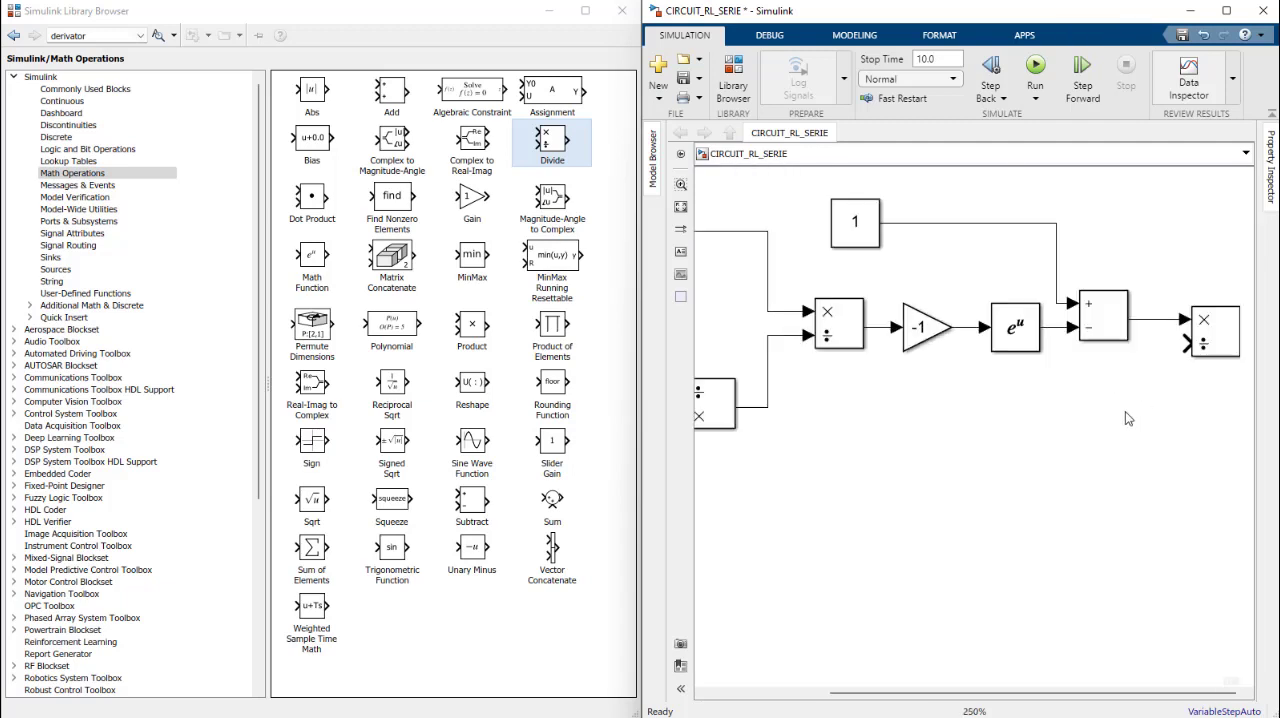
# Step: Set the number of inputs of the last Divide block to **/ and stretch the block taller
pyautogui.scroll(-3, 1125, 411)
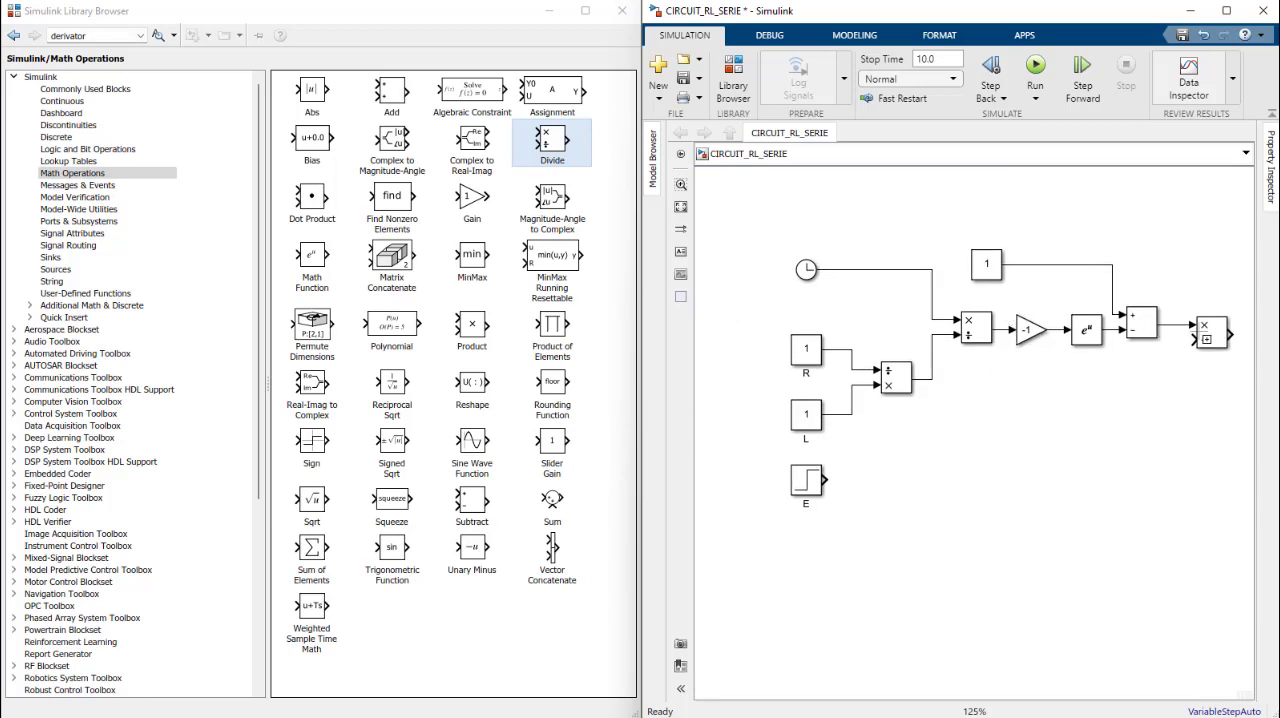
pyautogui.click(1218, 340)
pyautogui.doubleClick(1218, 340)
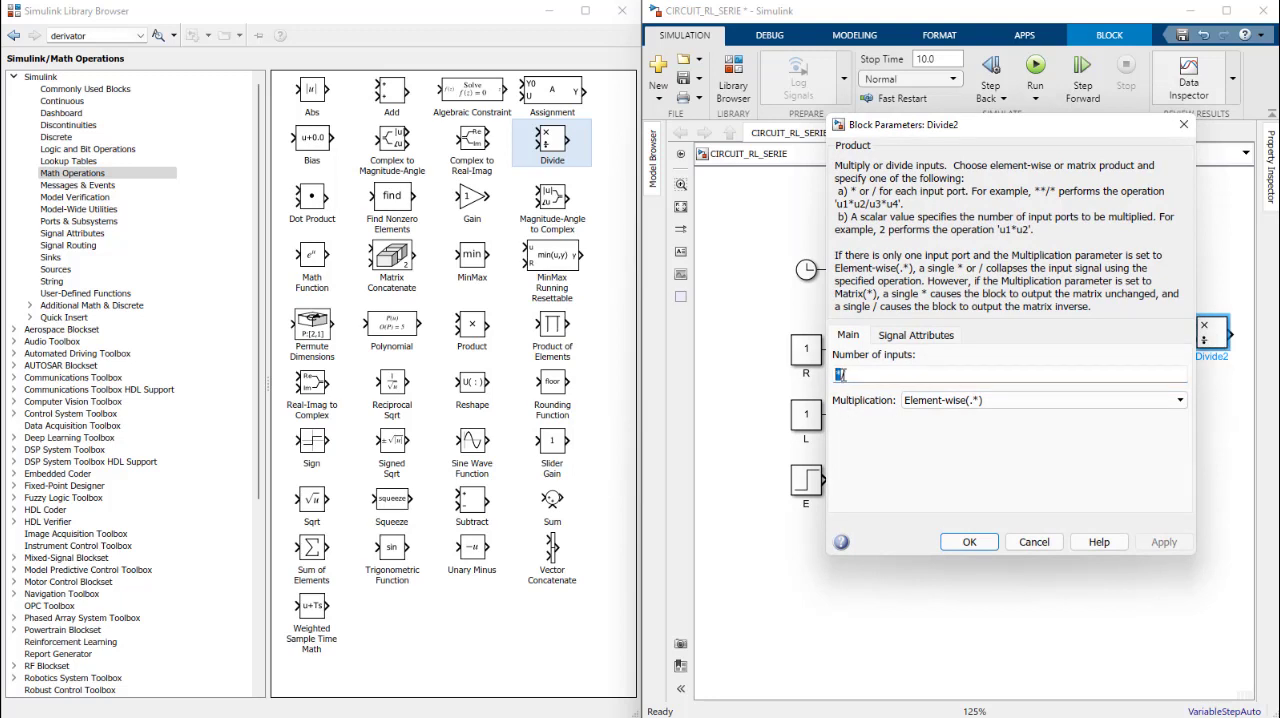
pyautogui.write('*')
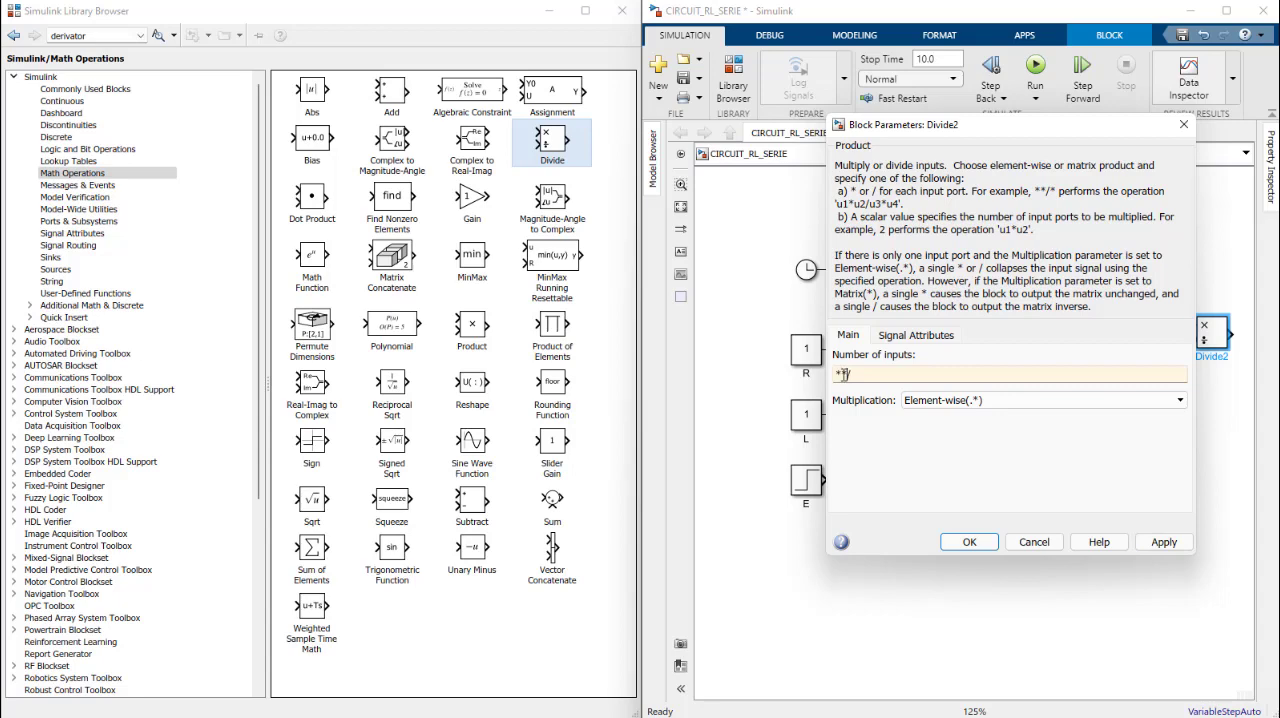
pyautogui.click(967, 541)
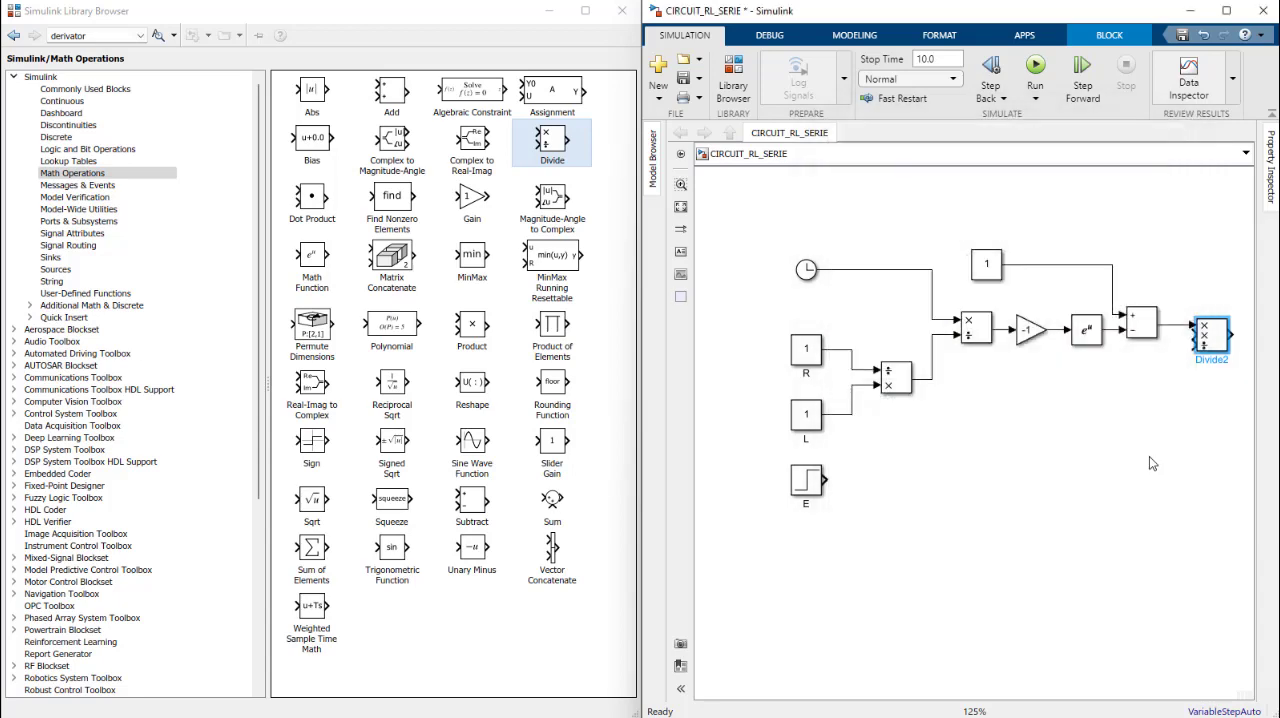
pyautogui.moveTo(1221, 348); pyautogui.dragTo(1229, 392)
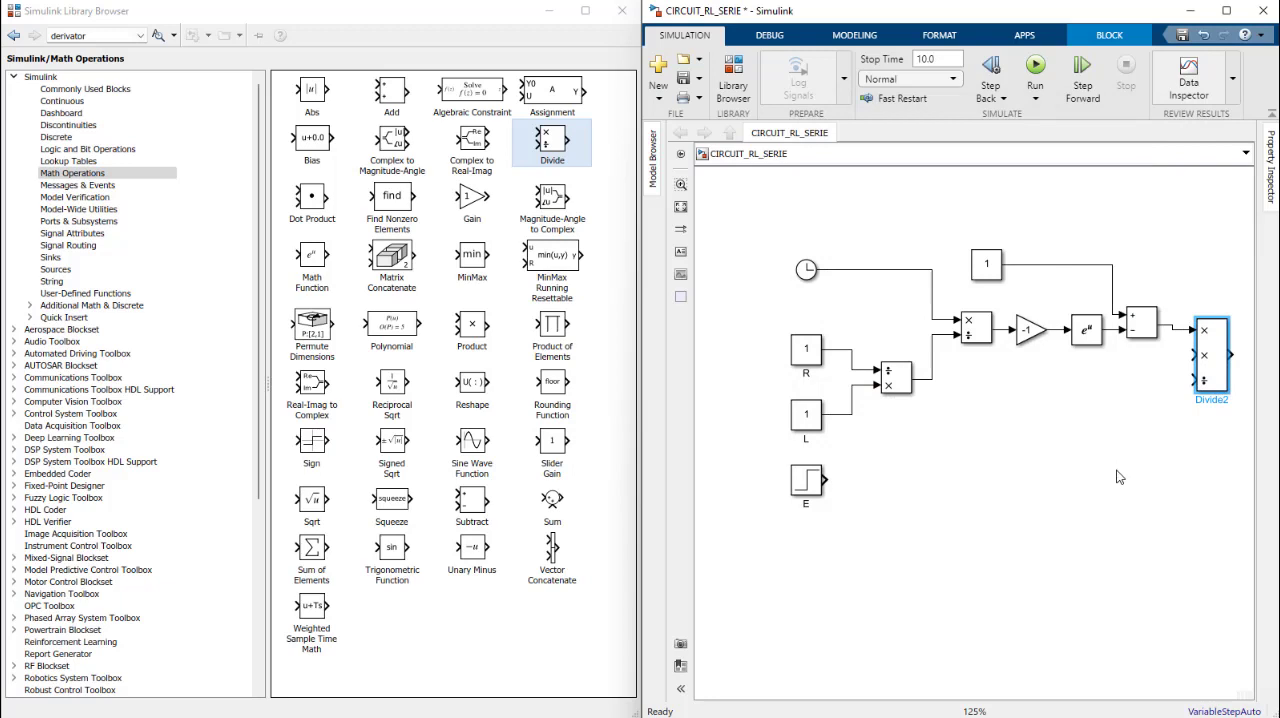
# Step: Wire the E block to the middle input of the last Divide block, and change that block's number of inputs to */*
pyautogui.moveTo(826, 480); pyautogui.dragTo(1193, 354)
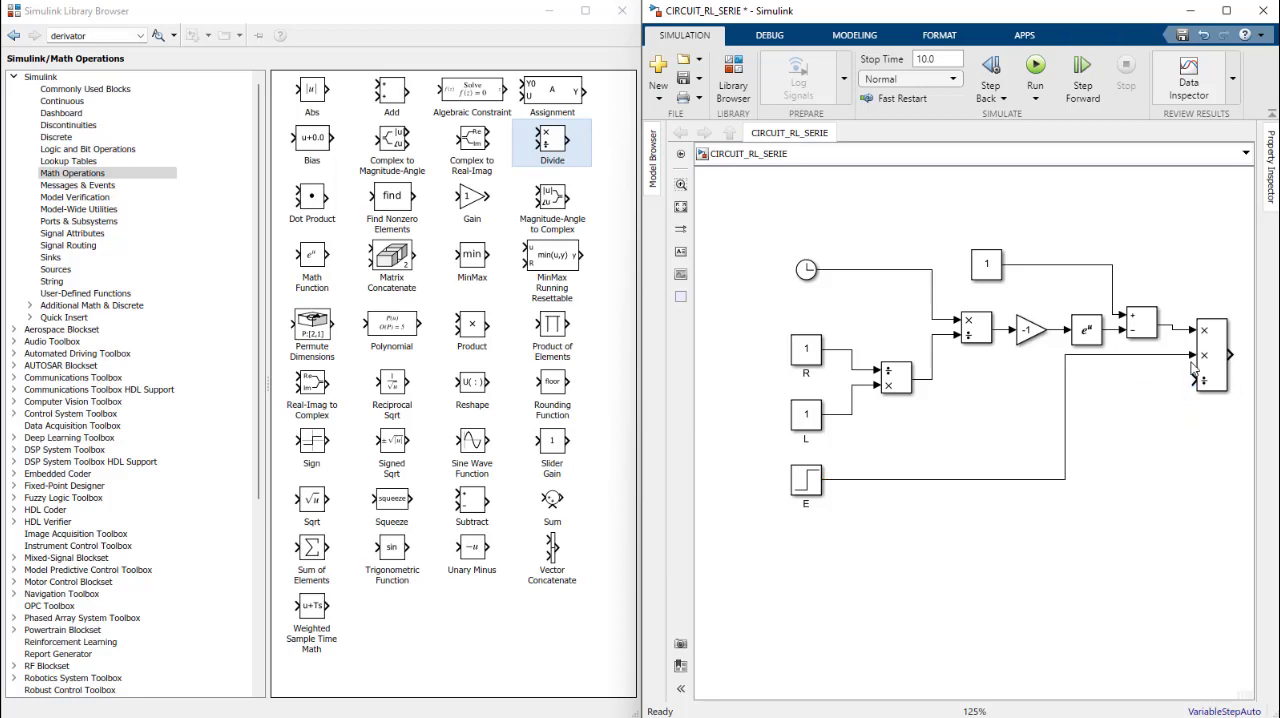
pyautogui.doubleClick(1214, 360)
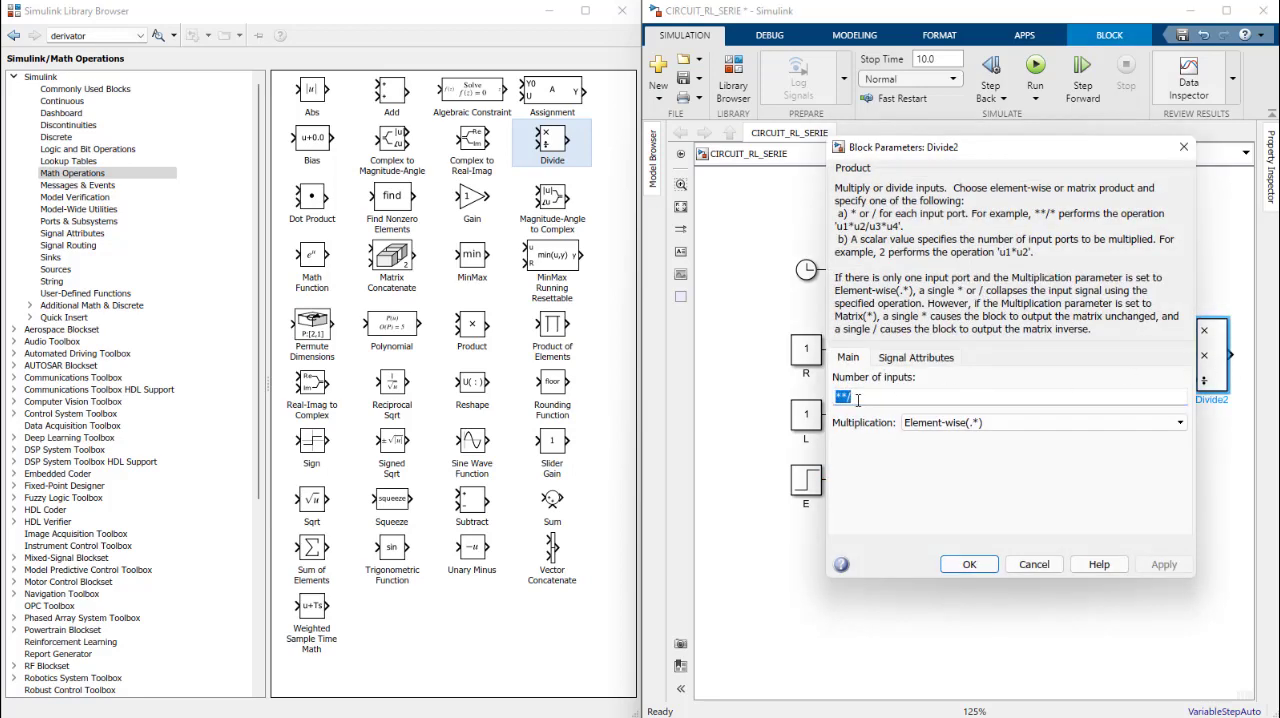
pyautogui.write('**')
pyautogui.write('/')
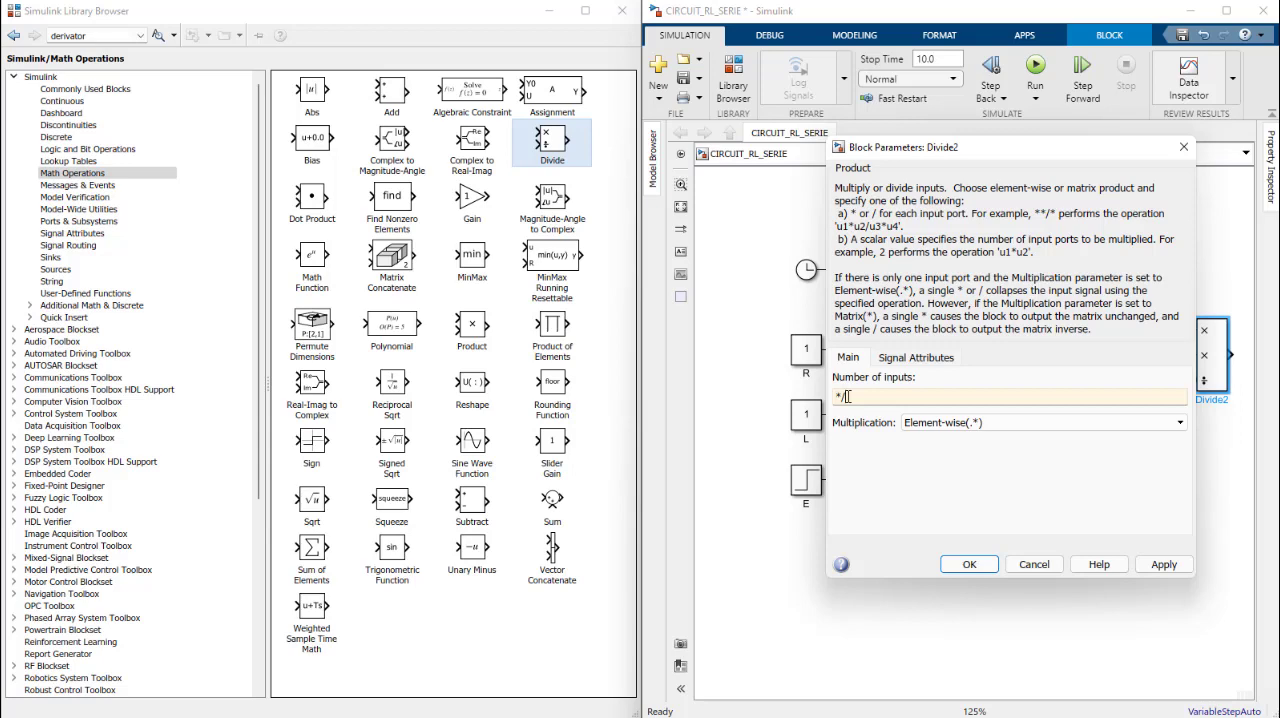
pyautogui.write('*')
pyautogui.click(969, 565)
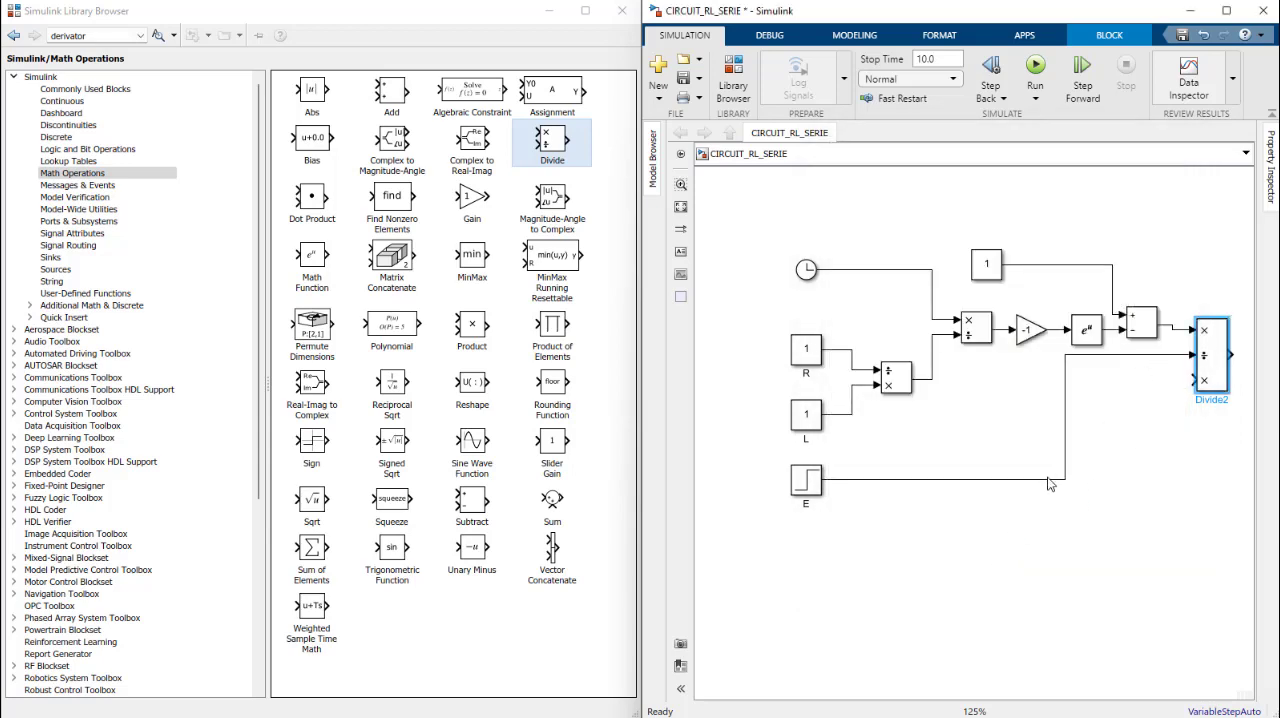
# Step: Reroute the E line from the middle input to the third input of the last Divide block
pyautogui.click(1048, 482)
pyautogui.moveTo(1192, 354); pyautogui.dragTo(1191, 379)
pyautogui.click(1022, 466)
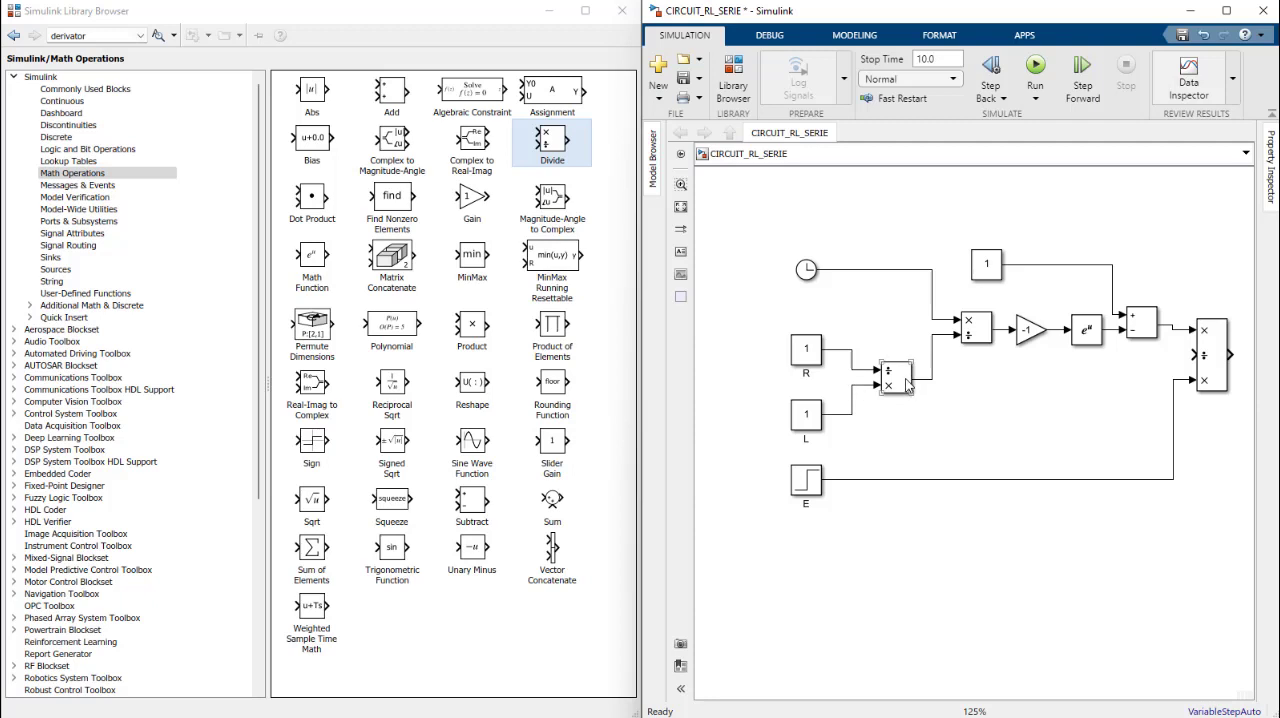
# Step: Swap the positions of the R and L constants so that L sits above R
pyautogui.moveTo(810, 420)
pyautogui.mouseDown()
pyautogui.moveTo(812, 315)
pyautogui.moveTo(818, 399)
pyautogui.mouseUp()
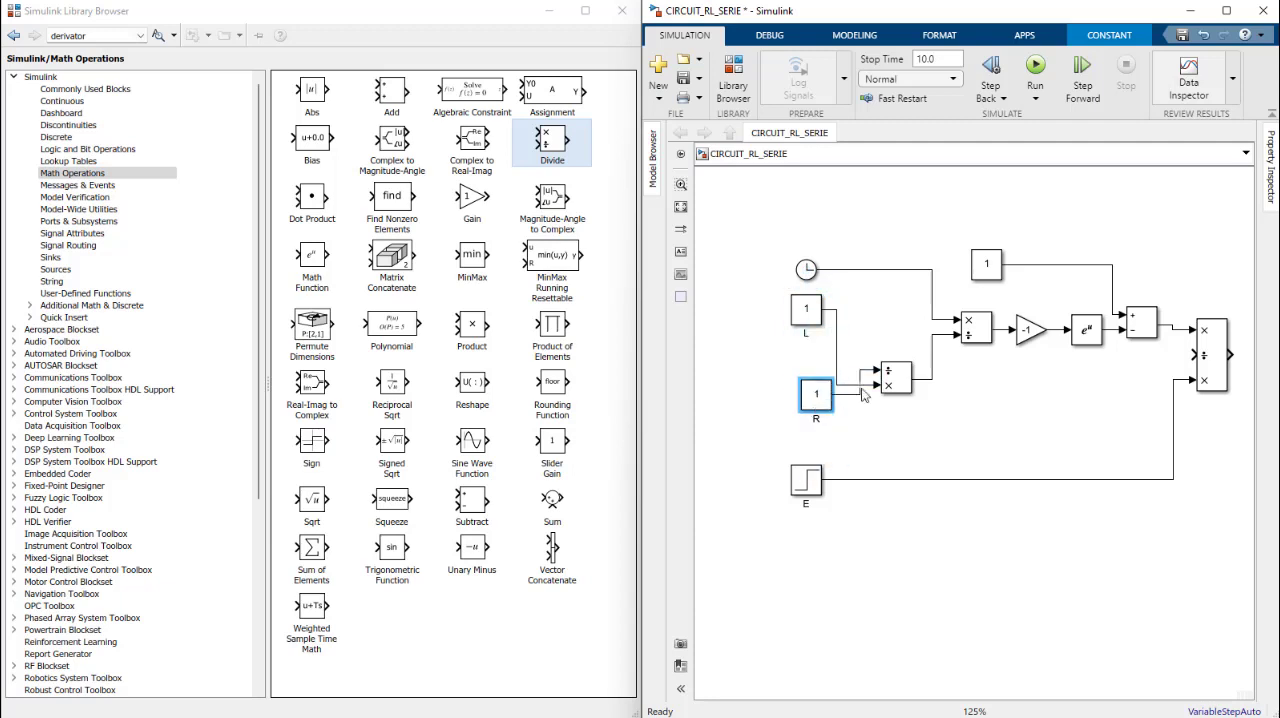
pyautogui.scroll(-5, 869, 383)
pyautogui.scroll(5, 881, 383)
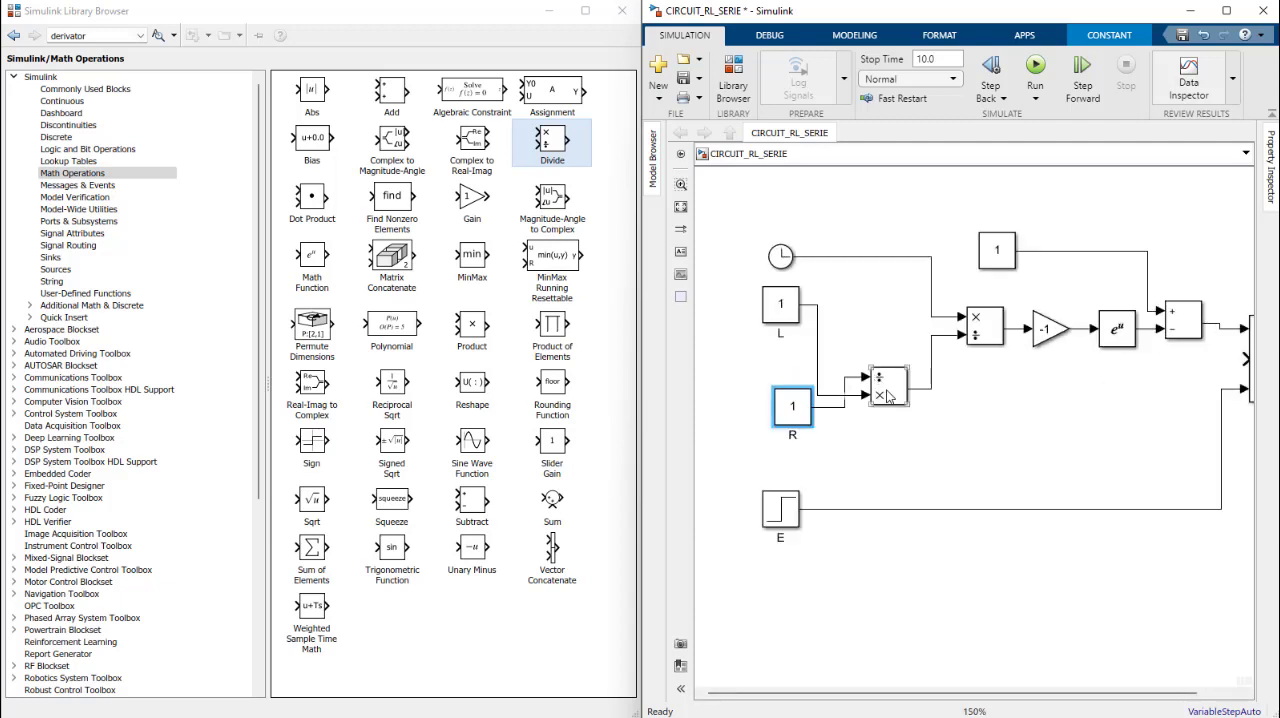
# Step: Set the number of inputs of the Divide block fed by L and R to */
pyautogui.scroll(-2, 886, 390)
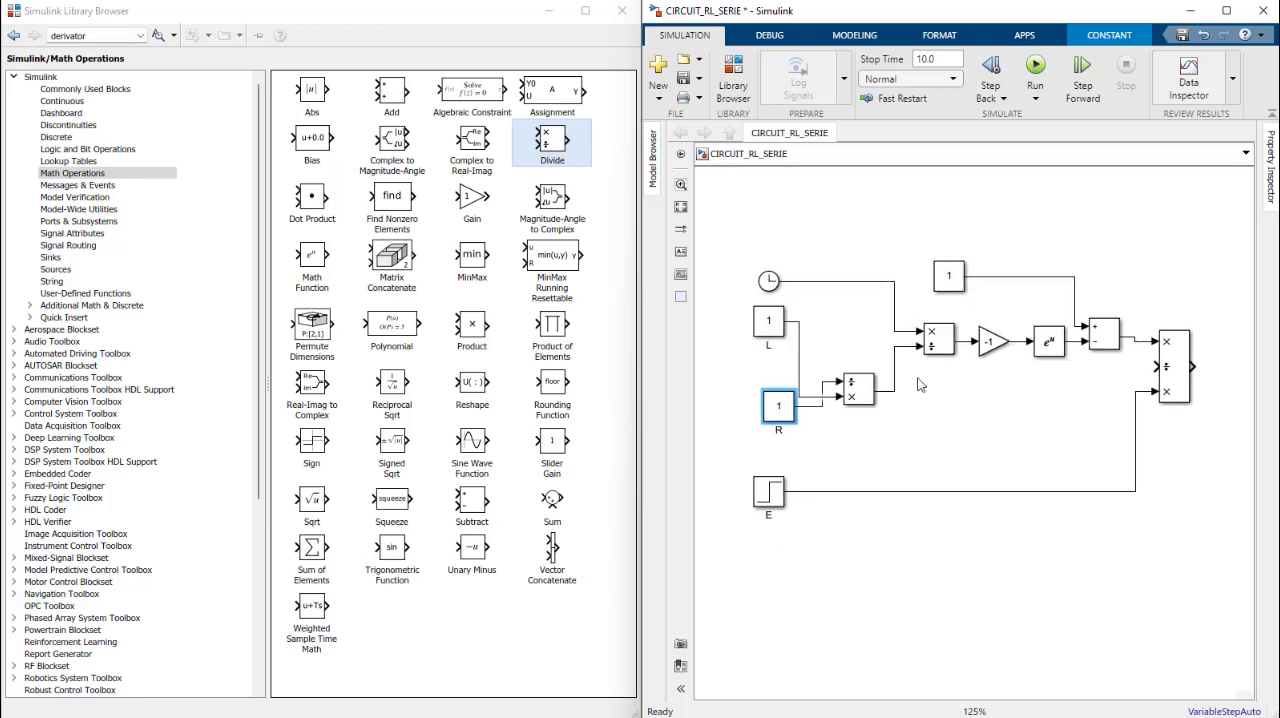
pyautogui.doubleClick(862, 393)
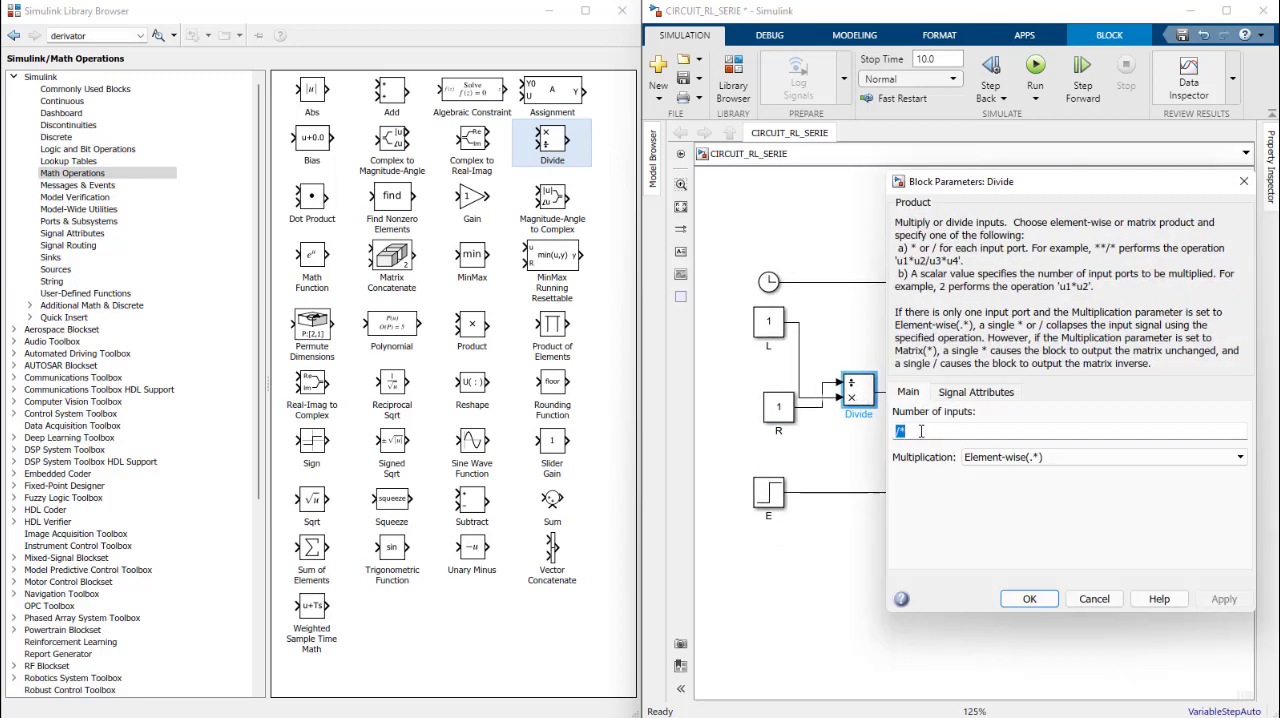
pyautogui.write('/*')
pyautogui.hotkey('shift', 'Left')
pyautogui.press('BackSpace')
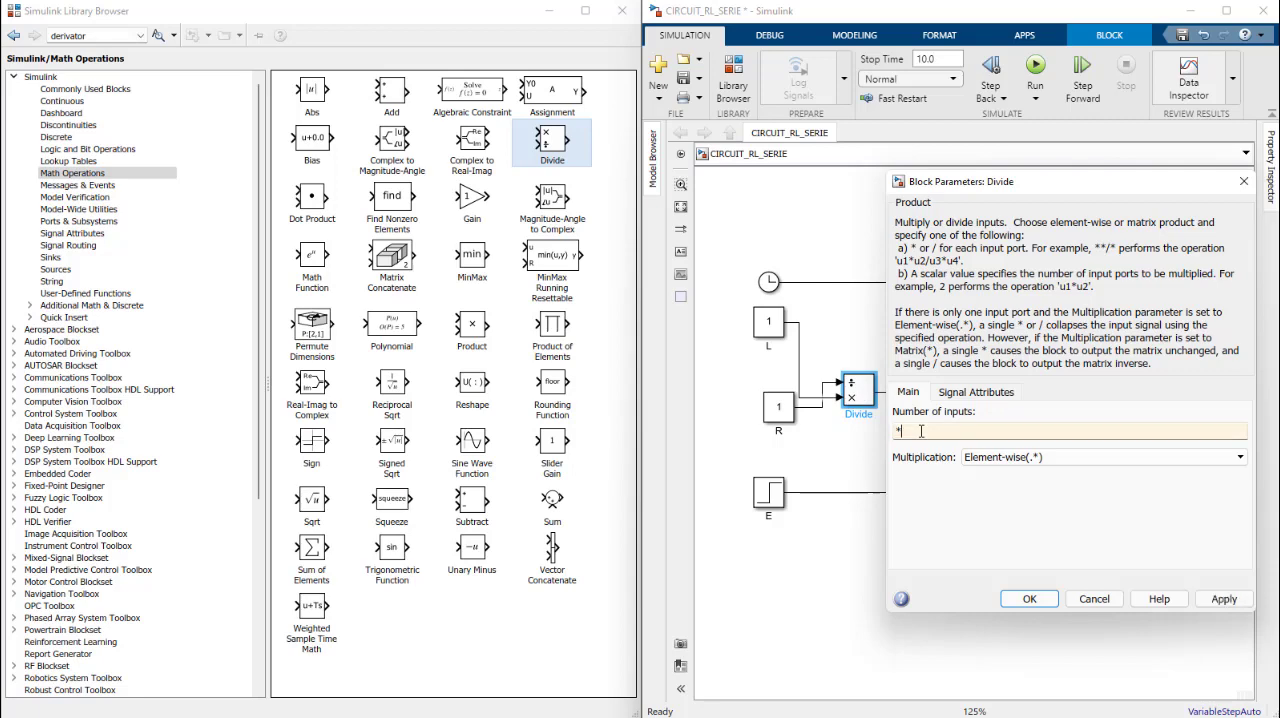
pyautogui.click(1029, 598)
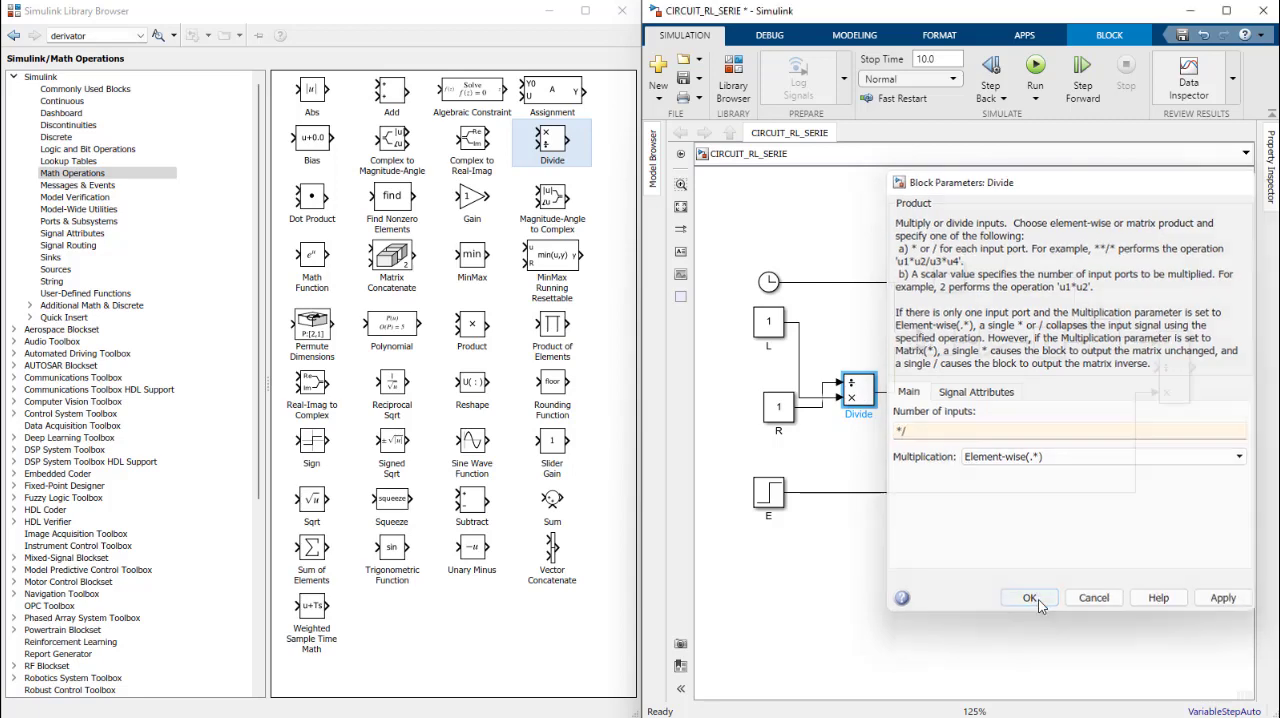
pyautogui.click(855, 431)
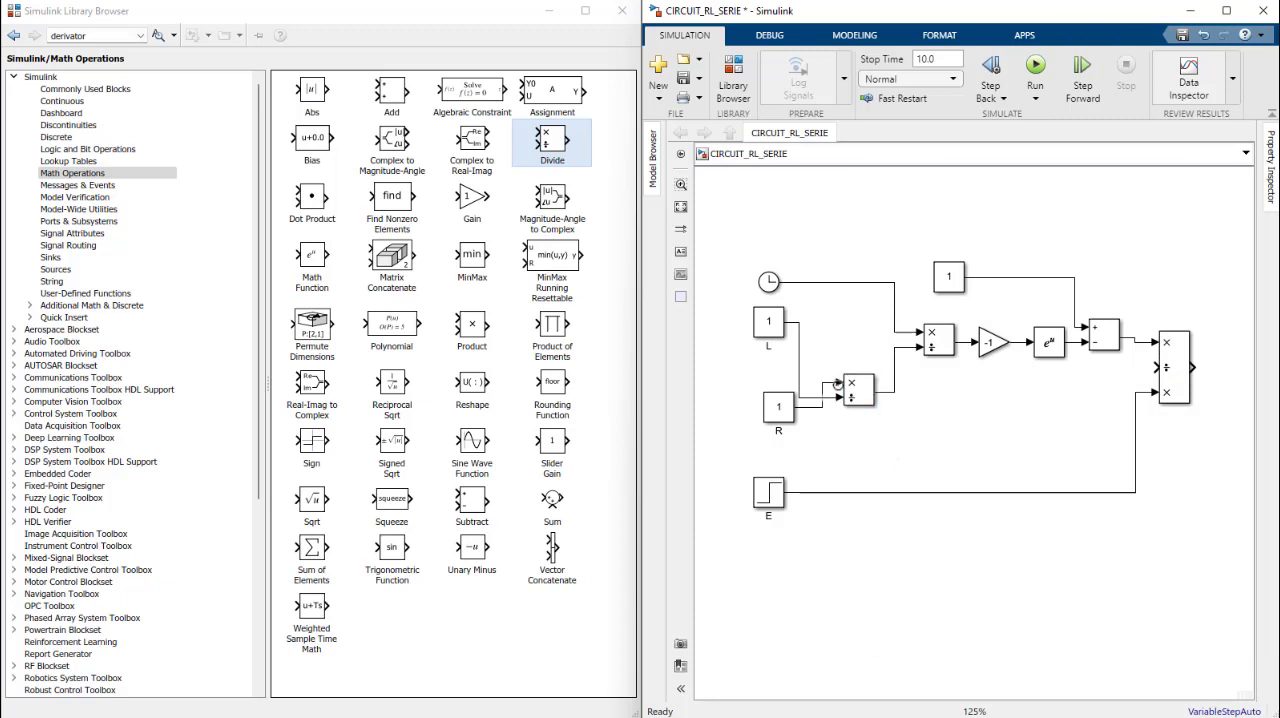
# Step: Rewire the first Divide block so that L feeds its multiply input and R feeds its divide input
pyautogui.click(800, 375)
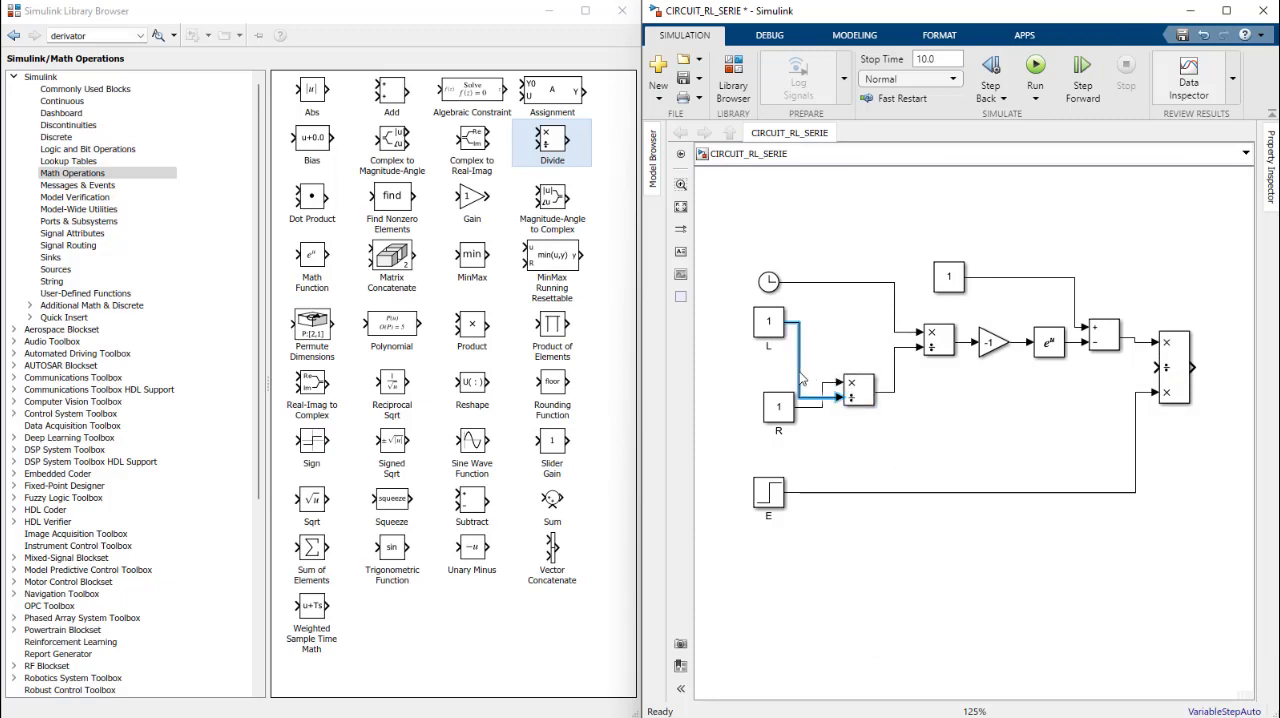
pyautogui.press('Delete')
pyautogui.moveTo(796, 406); pyautogui.dragTo(840, 398)
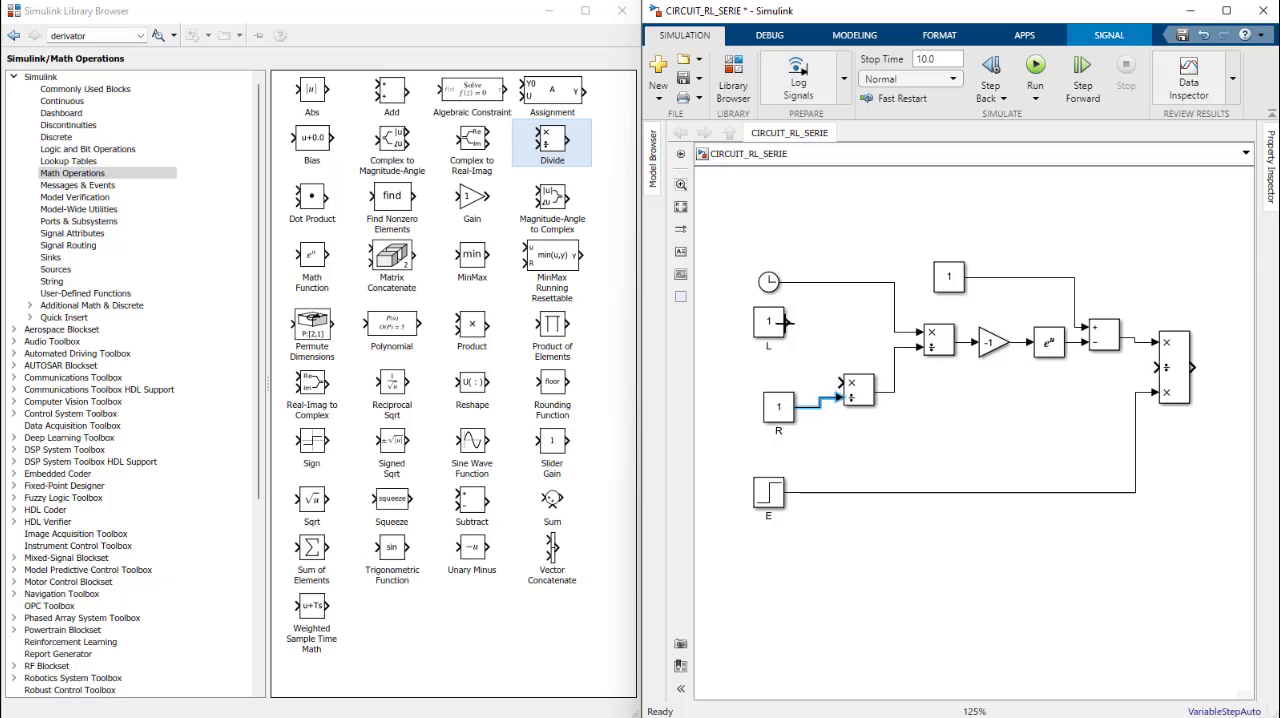
pyautogui.moveTo(790, 322); pyautogui.dragTo(840, 382)
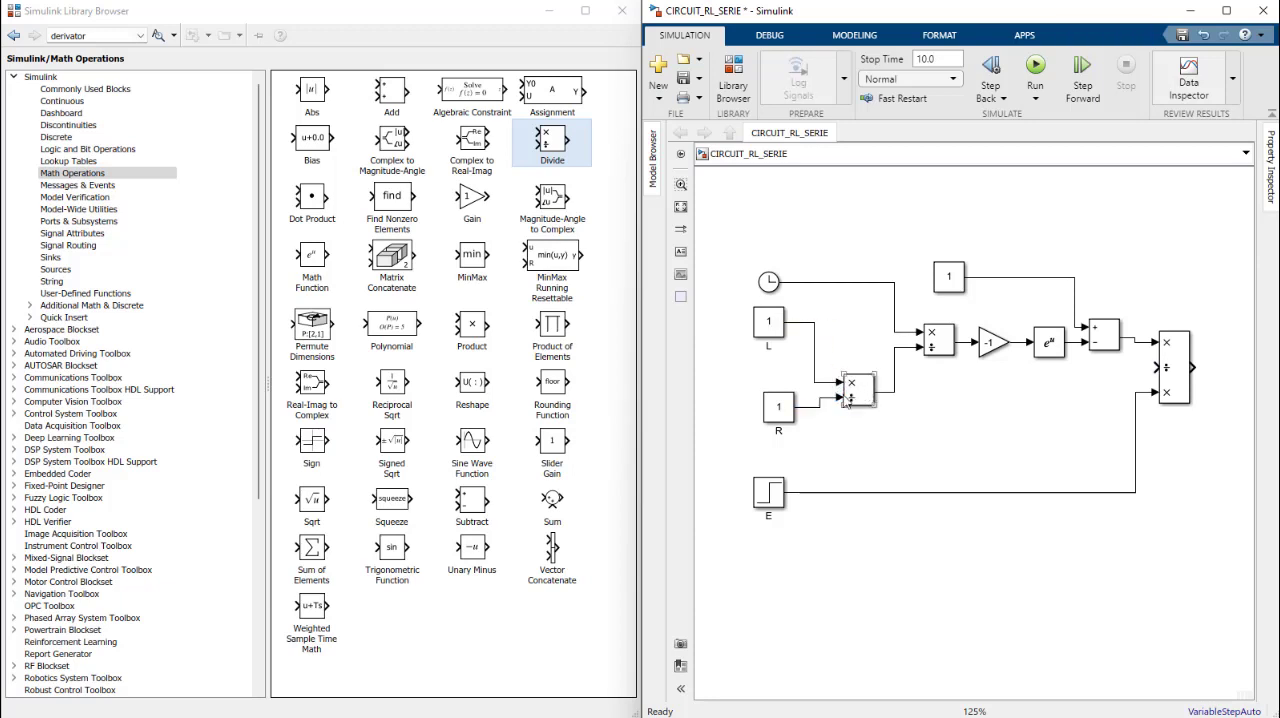
pyautogui.click(848, 398)
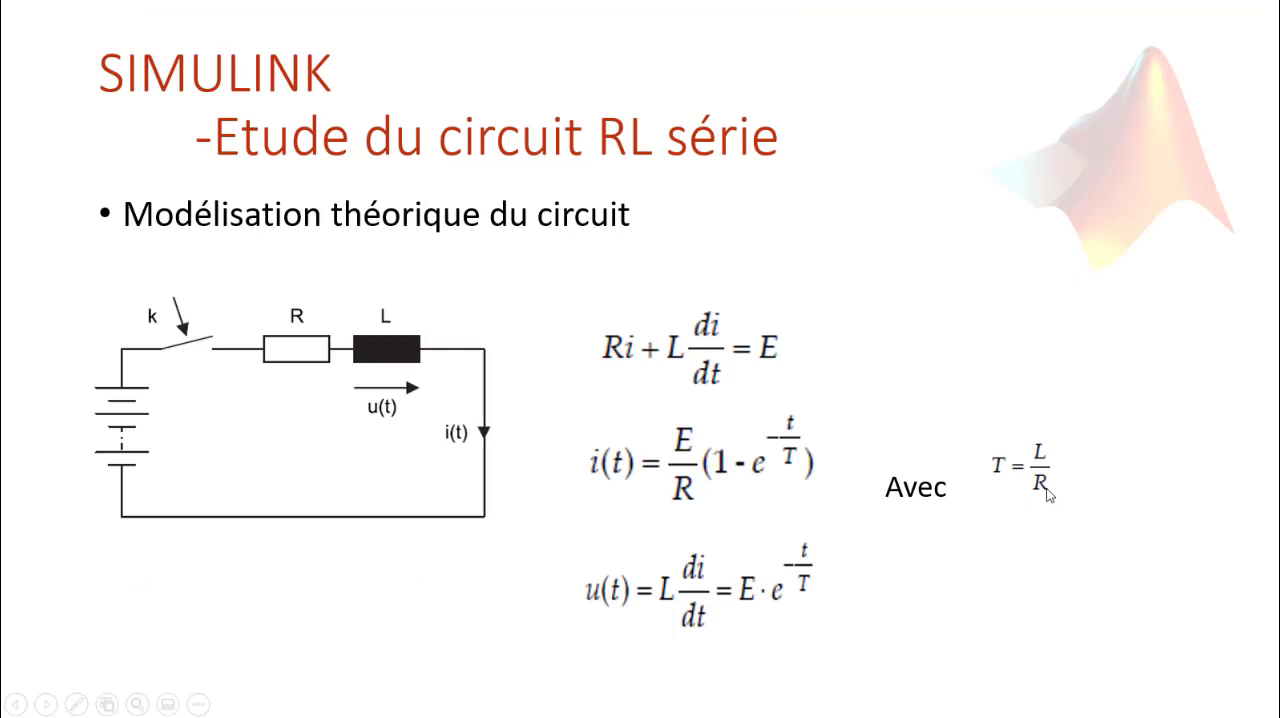
# Step: Return to the Simulink model, branch the R line to the last Divide block's middle input, route it below the first Divide block, and lower the last Divide block
pyautogui.hotkey('alt', 'Tab')
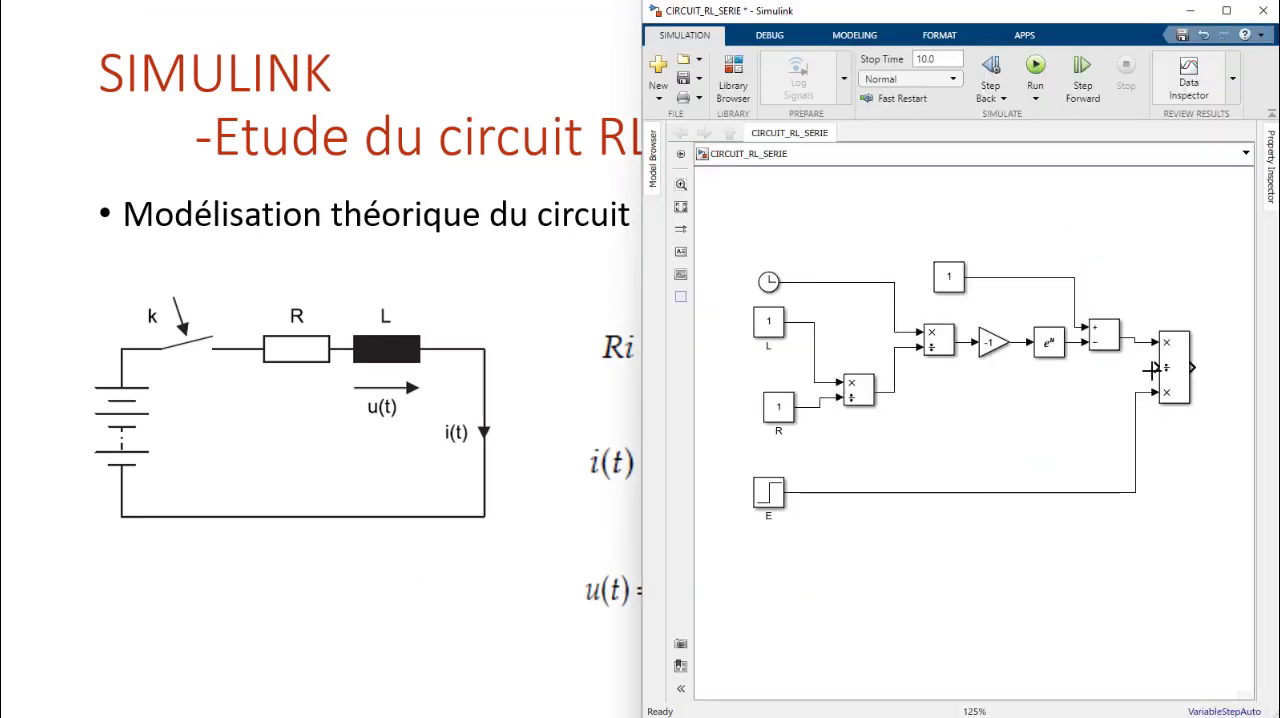
pyautogui.moveTo(1157, 368)
pyautogui.mouseDown()
pyautogui.moveTo(937, 434)
pyautogui.moveTo(814, 437)
pyautogui.moveTo(820, 408)
pyautogui.mouseUp()
pyautogui.moveTo(932, 367); pyautogui.dragTo(931, 422)
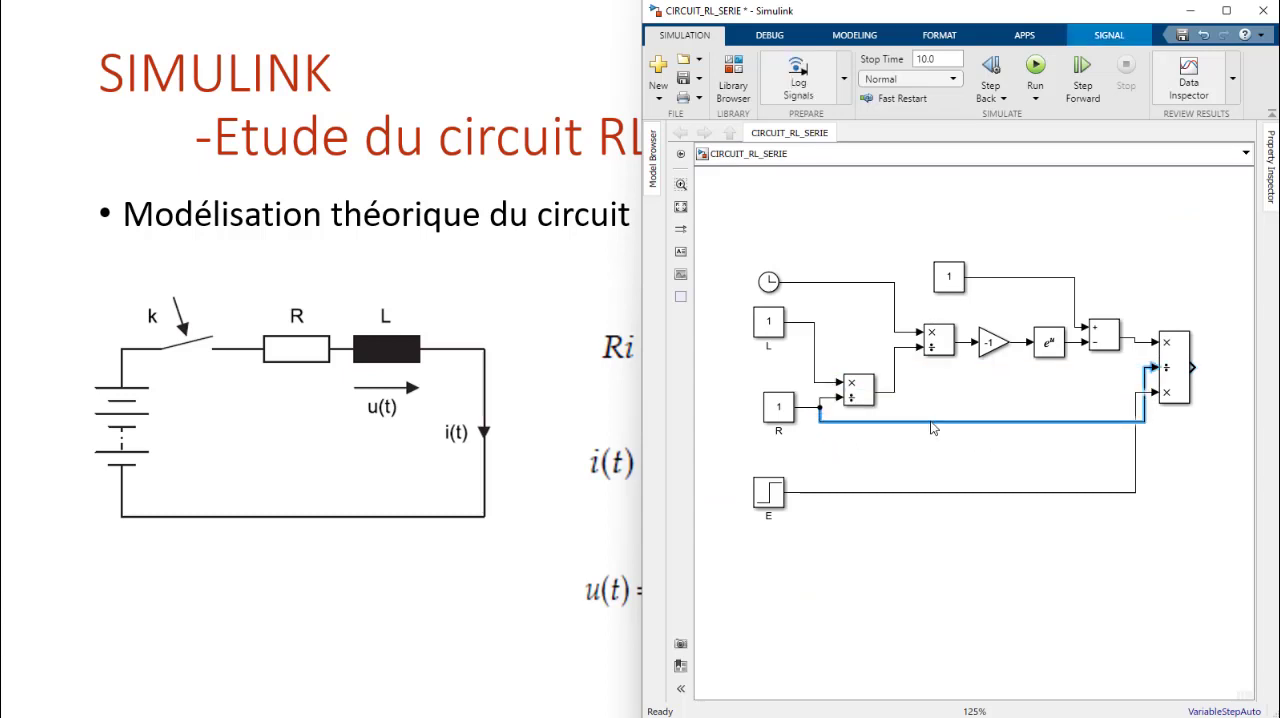
pyautogui.moveTo(1177, 380); pyautogui.dragTo(1162, 405)
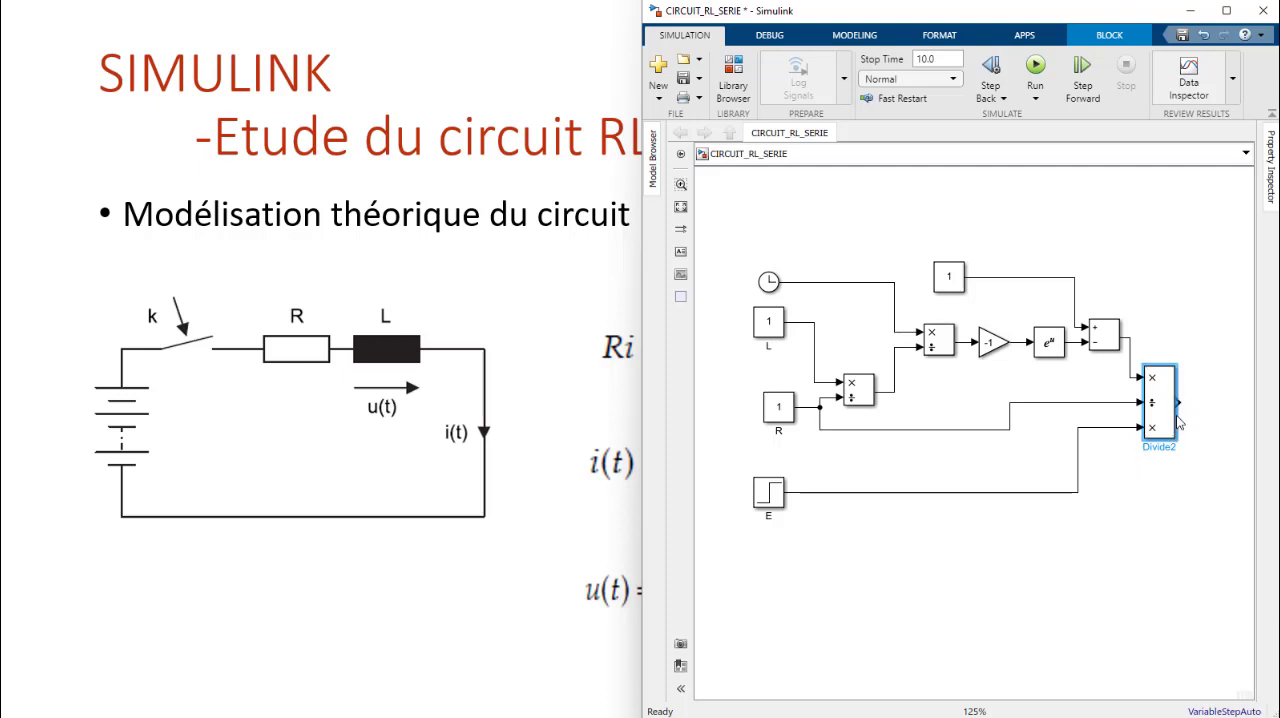
# Step: Add a Scope from the Sinks library and connect it to the output of the last Divide block
pyautogui.moveTo(1002, 382); pyautogui.dragTo(970, 384)
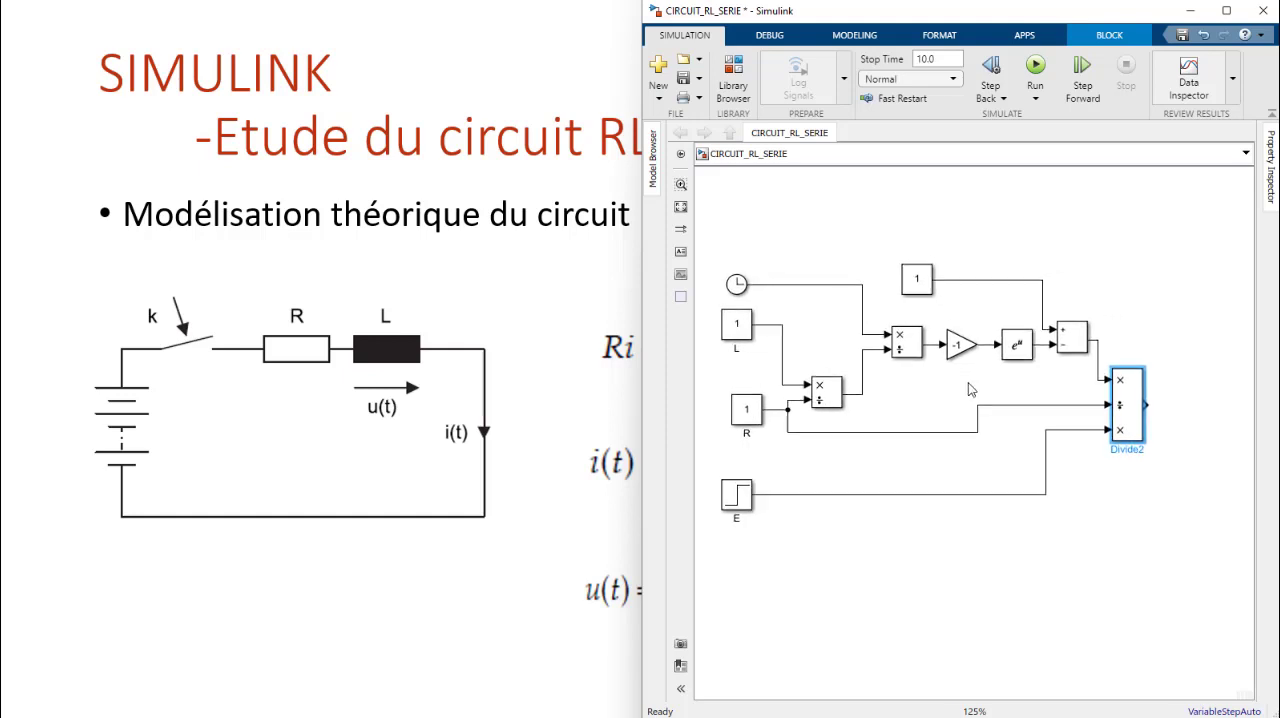
pyautogui.click(733, 72)
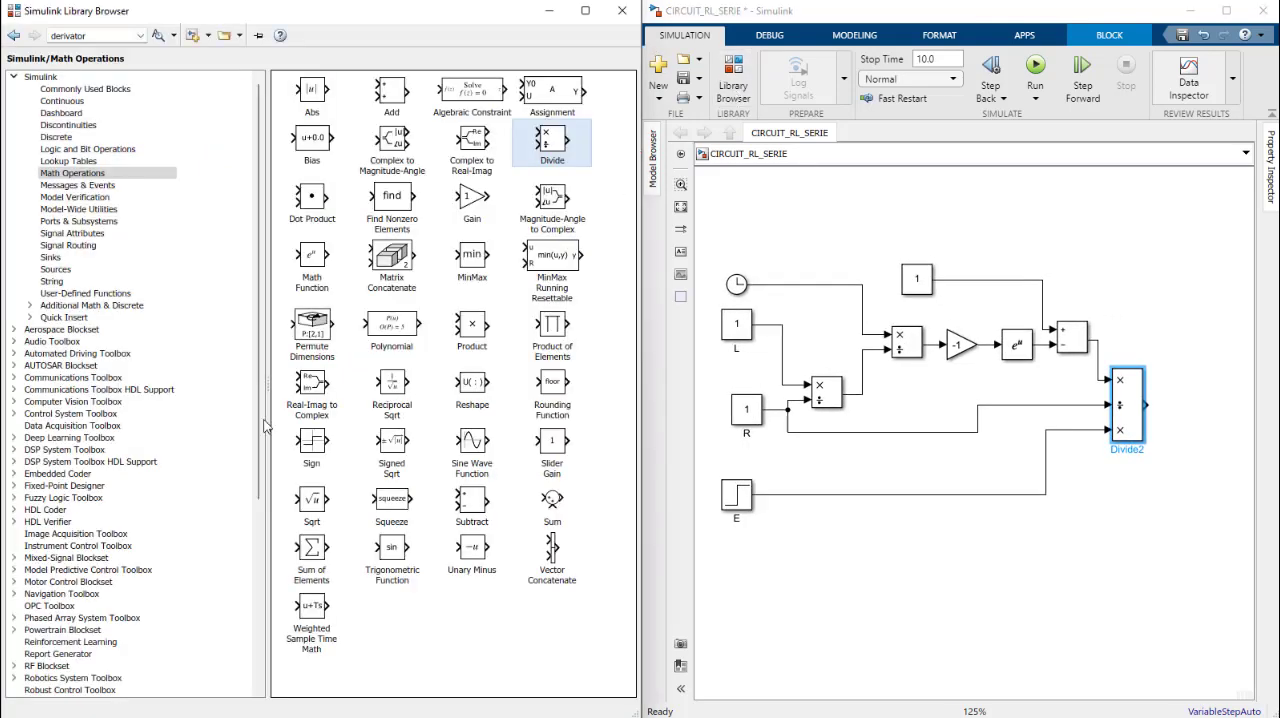
pyautogui.click(57, 260)
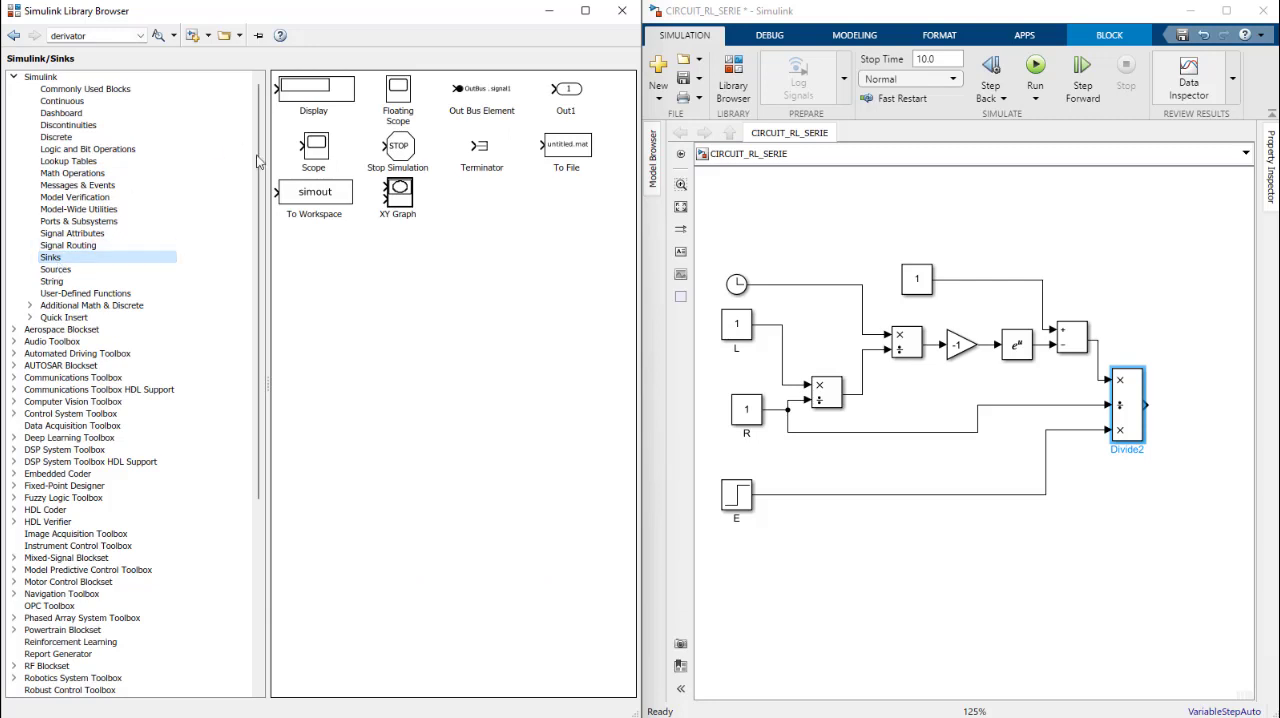
pyautogui.moveTo(316, 148)
pyautogui.mouseDown()
pyautogui.moveTo(881, 339)
pyautogui.moveTo(1266, 427)
pyautogui.moveTo(1145, 405)
pyautogui.mouseUp()
pyautogui.click(1195, 420)
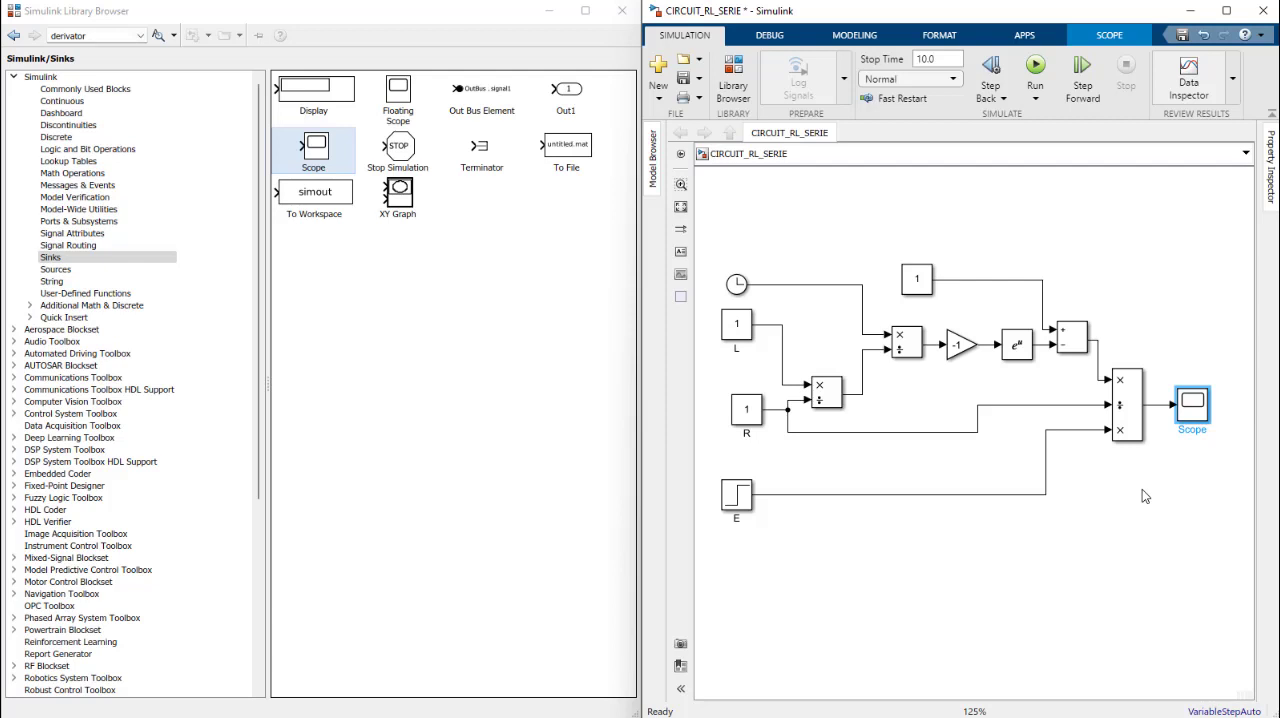
# Step: Tidy the layout by moving the Clock next to the upper constant 1 and aligning L, R and E in one column further left
pyautogui.click(740, 285)
pyautogui.moveTo(808, 275); pyautogui.dragTo(828, 272)
pyautogui.click(917, 281)
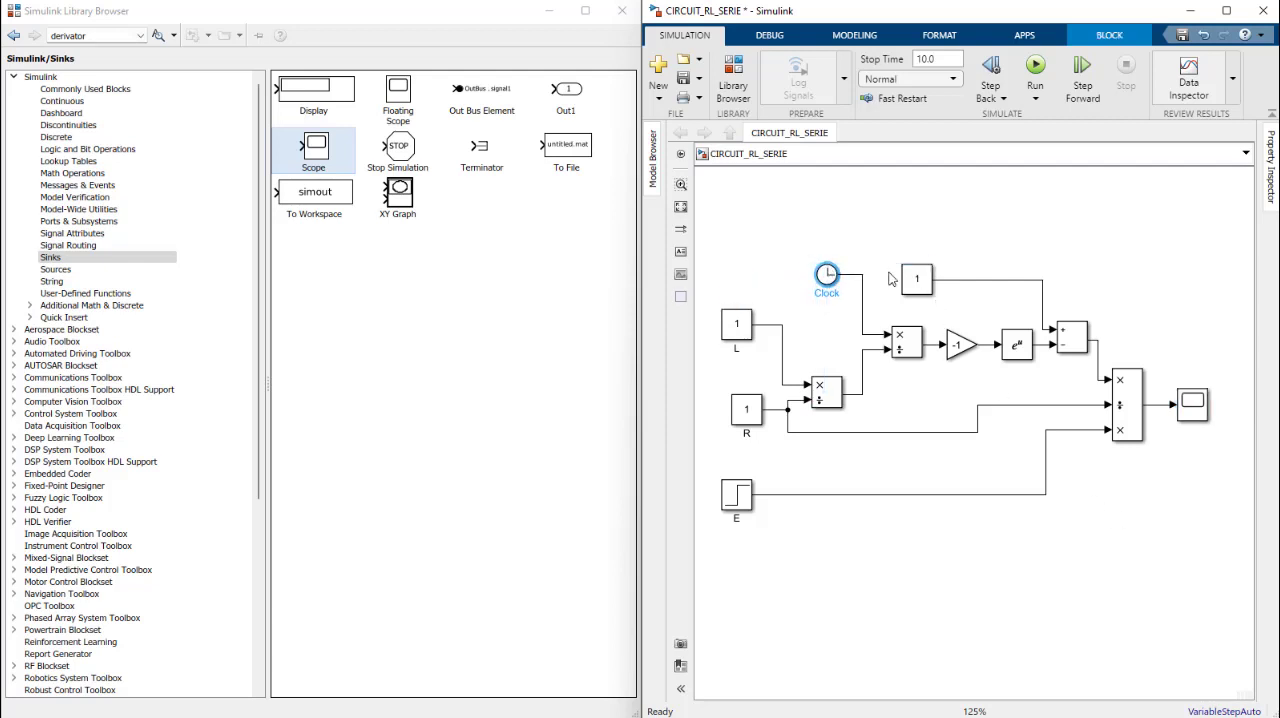
pyautogui.moveTo(922, 286)
pyautogui.mouseDown()
pyautogui.moveTo(890, 257)
pyautogui.moveTo(913, 281)
pyautogui.mouseUp()
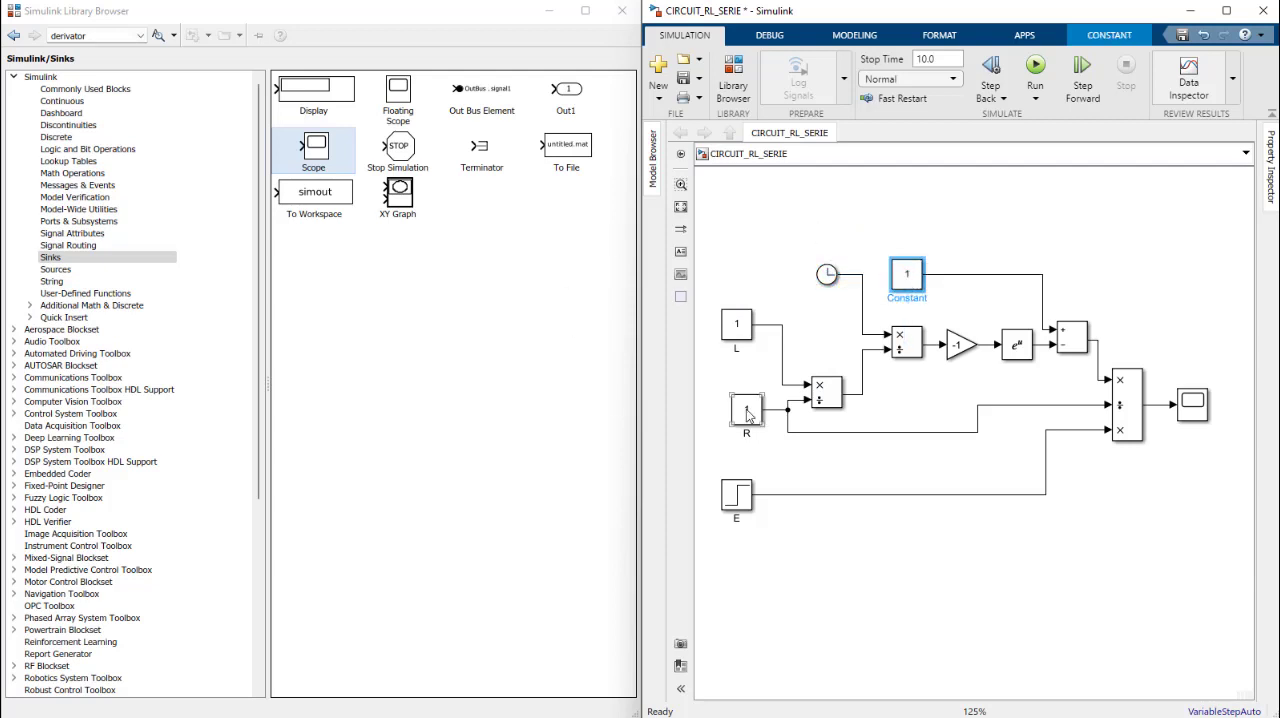
pyautogui.moveTo(752, 414); pyautogui.dragTo(729, 413)
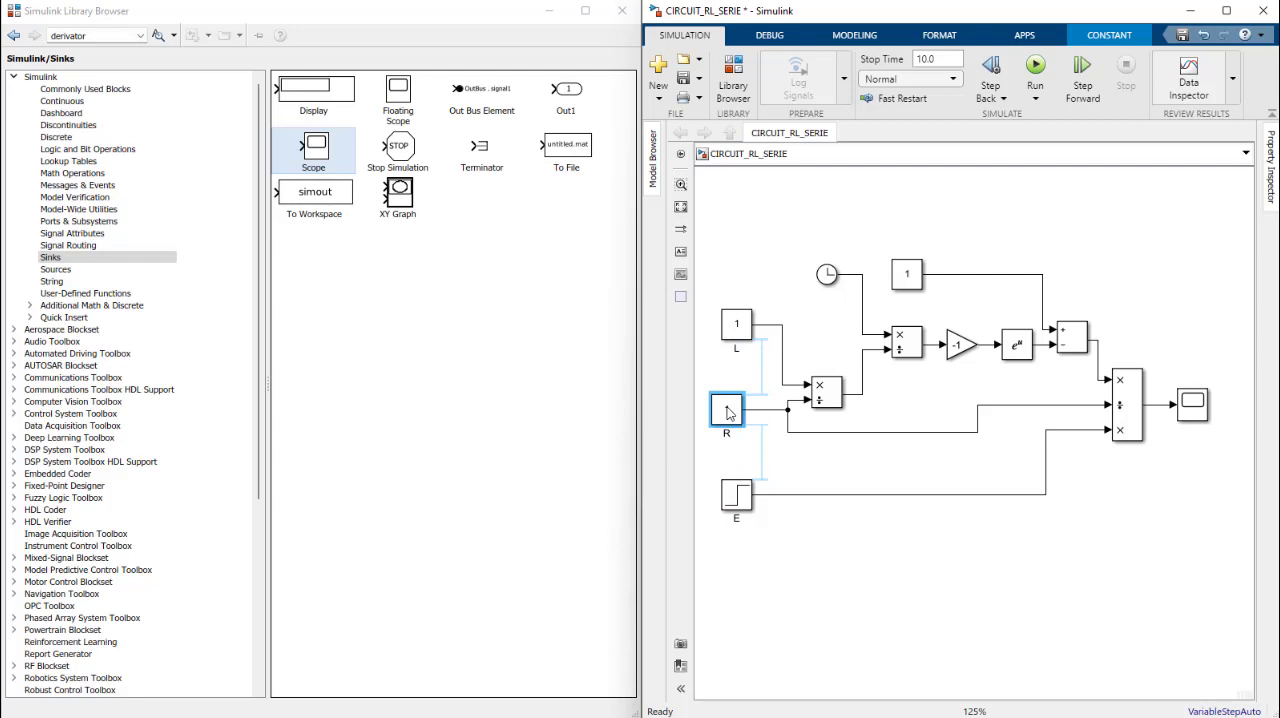
pyautogui.moveTo(738, 324); pyautogui.dragTo(728, 326)
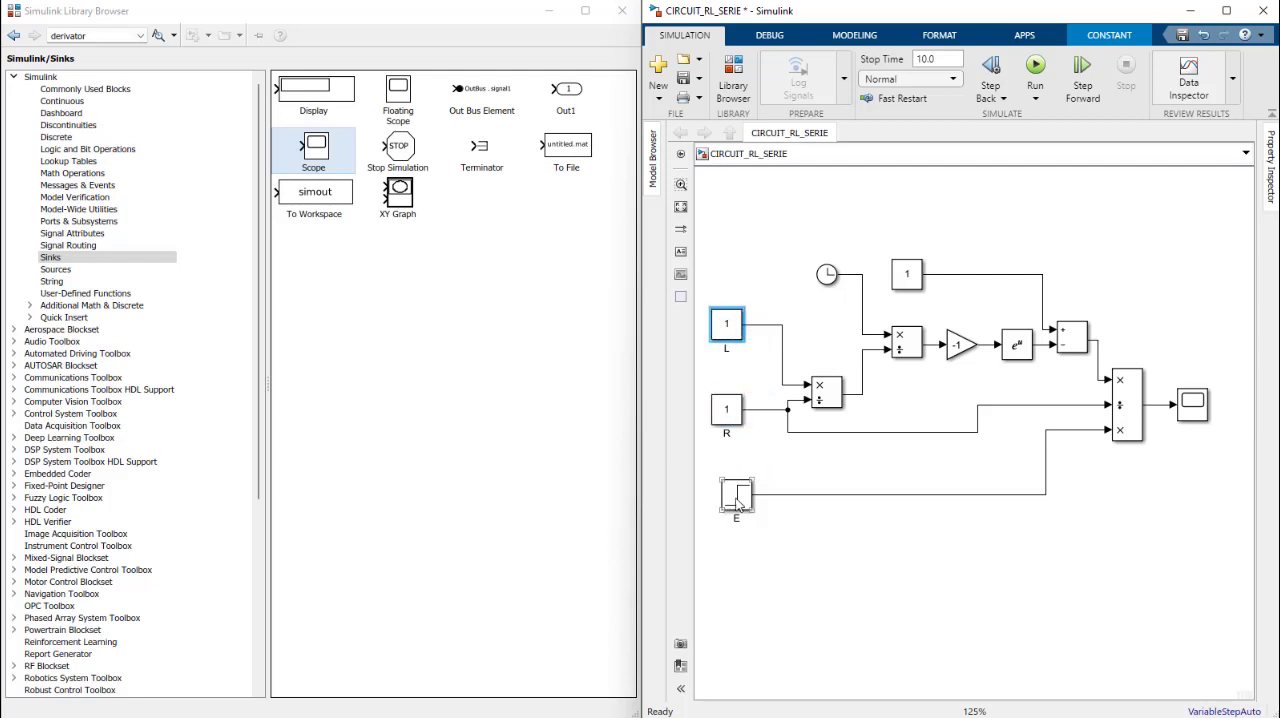
pyautogui.moveTo(737, 503); pyautogui.dragTo(727, 490)
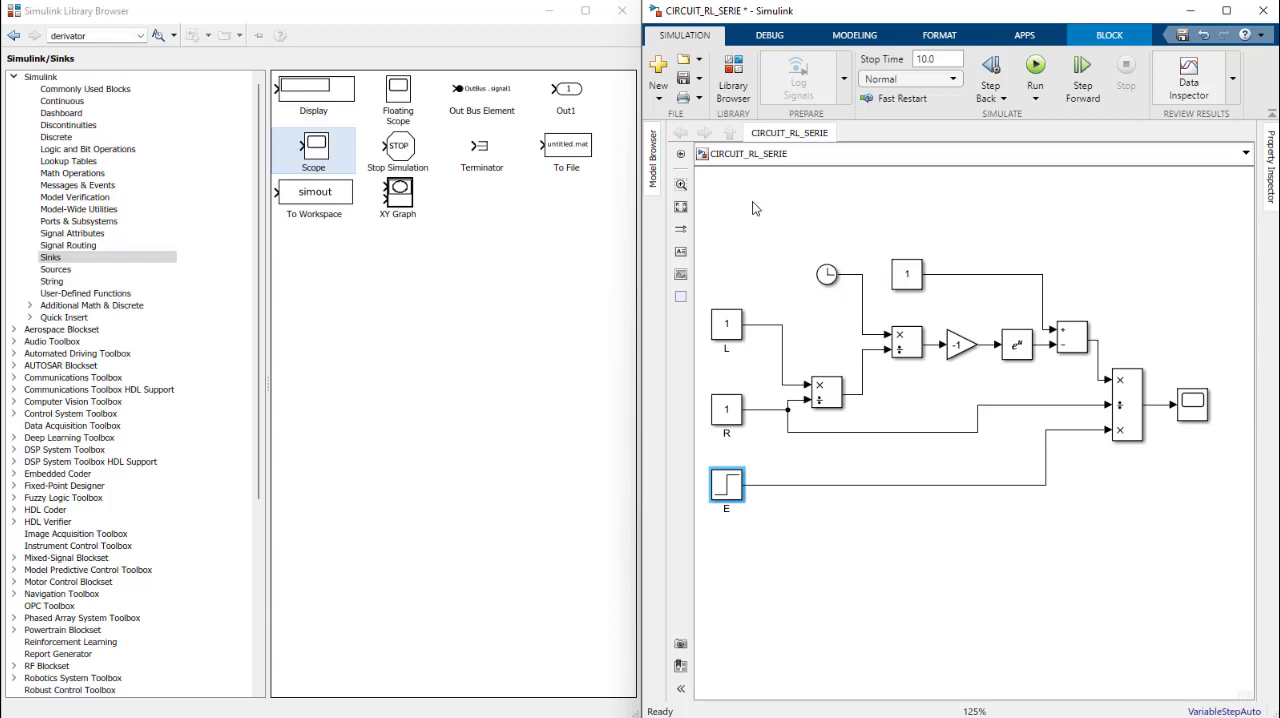
# Step: Group all blocks except L, R, E and the Scope into a subsystem
pyautogui.moveTo(752, 191); pyautogui.dragTo(807, 270)
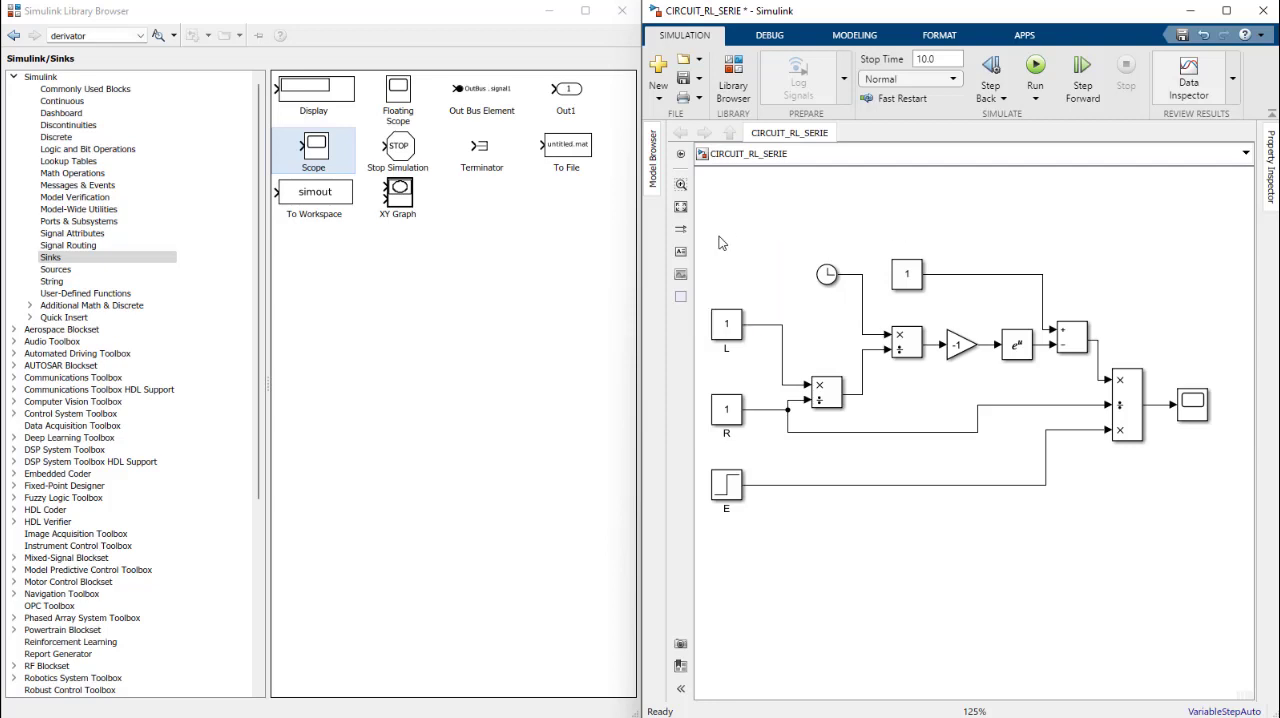
pyautogui.moveTo(763, 206); pyautogui.dragTo(1161, 568)
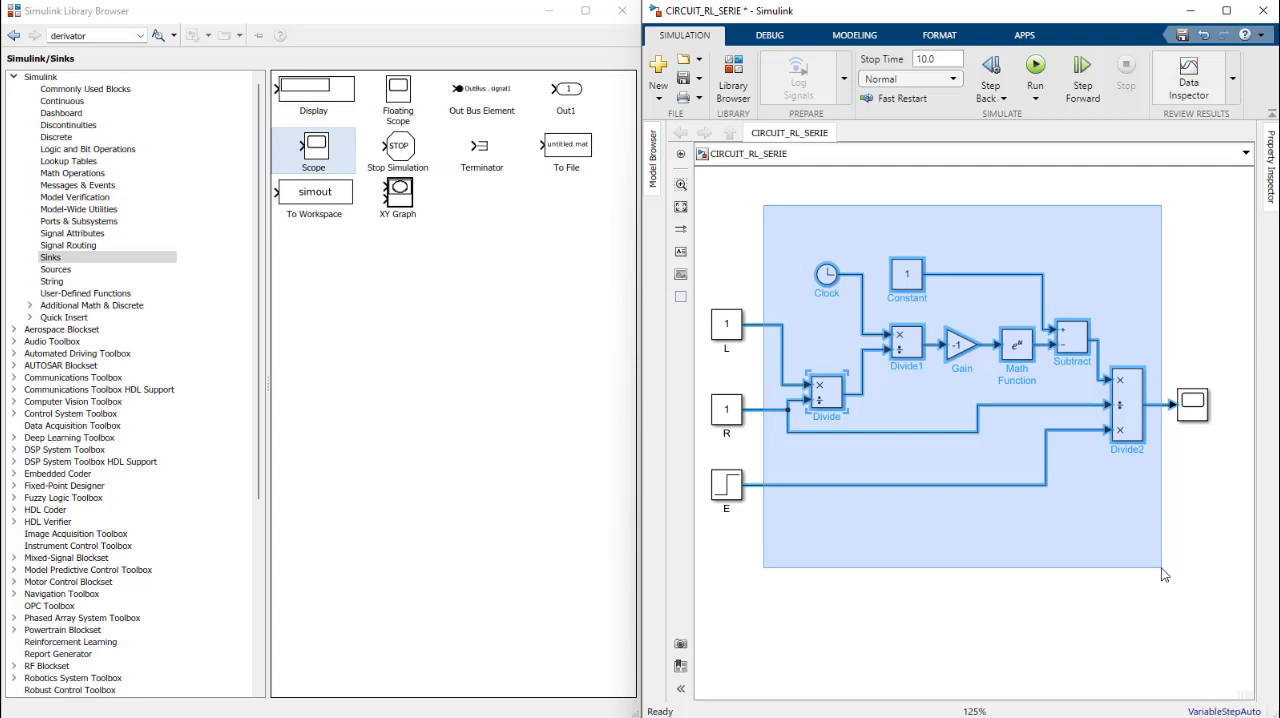
pyautogui.moveTo(1164, 575); pyautogui.dragTo(1163, 571)
pyautogui.moveTo(1165, 570)
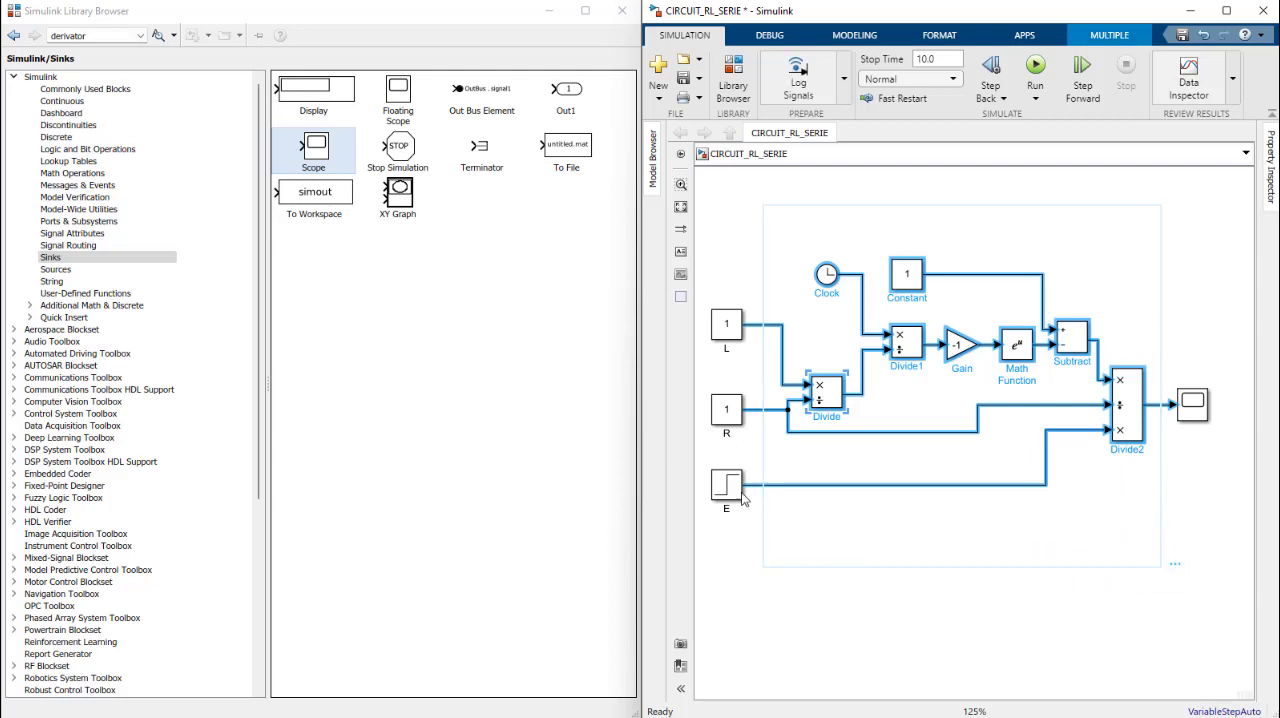
pyautogui.click(1099, 38)
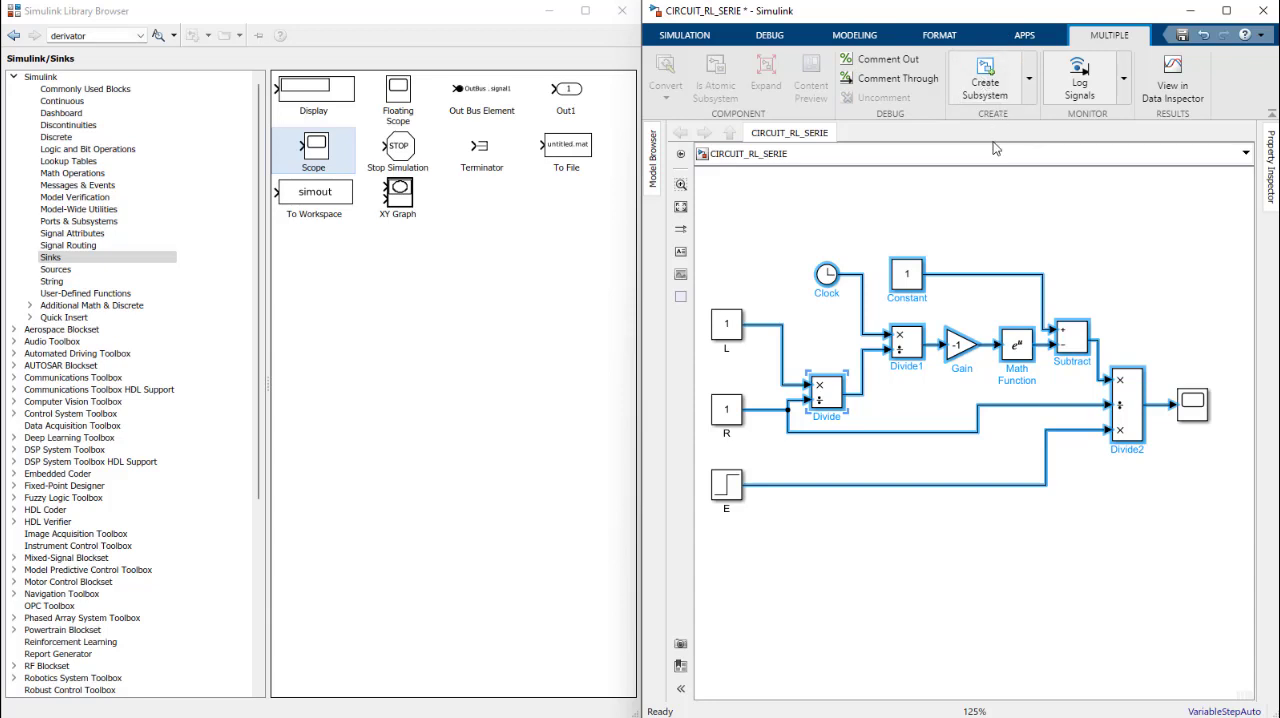
pyautogui.click(985, 87)
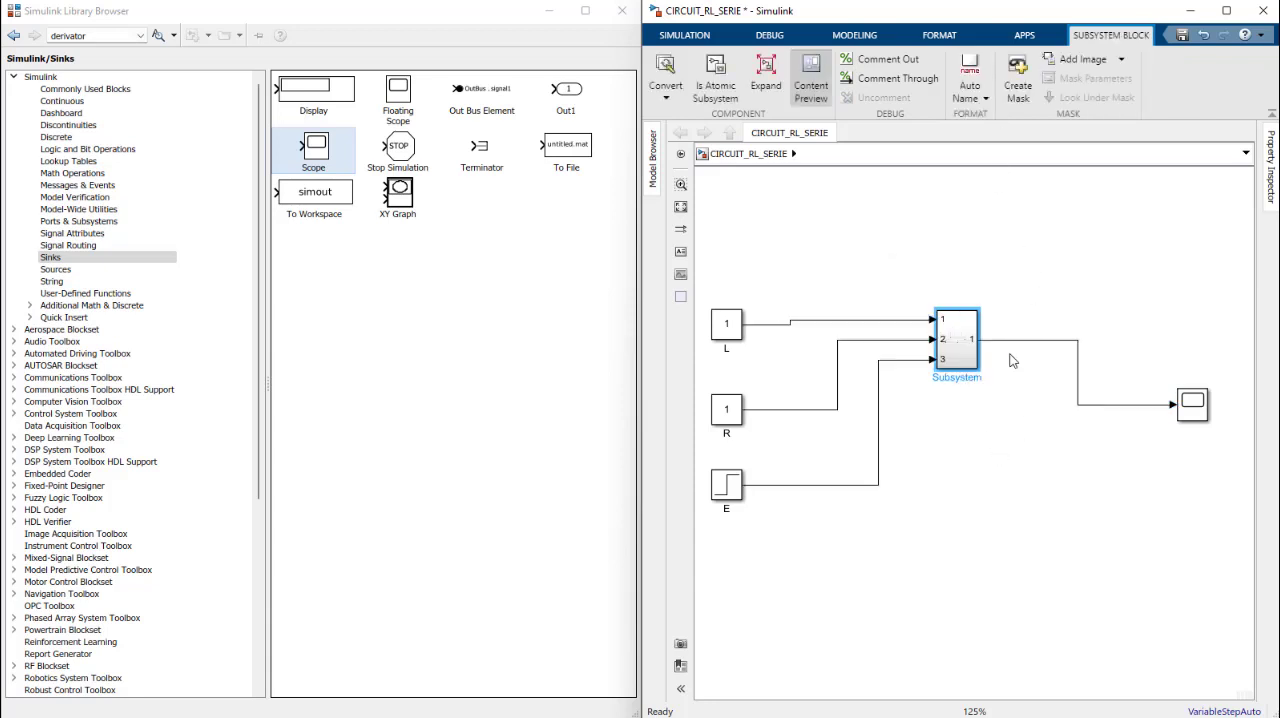
# Step: Line up the Scope with the subsystem output, move L, R and E closer to the subsystem in one column, and save the model
pyautogui.moveTo(1196, 403); pyautogui.dragTo(1098, 340)
pyautogui.moveTo(957, 335); pyautogui.dragTo(976, 335)
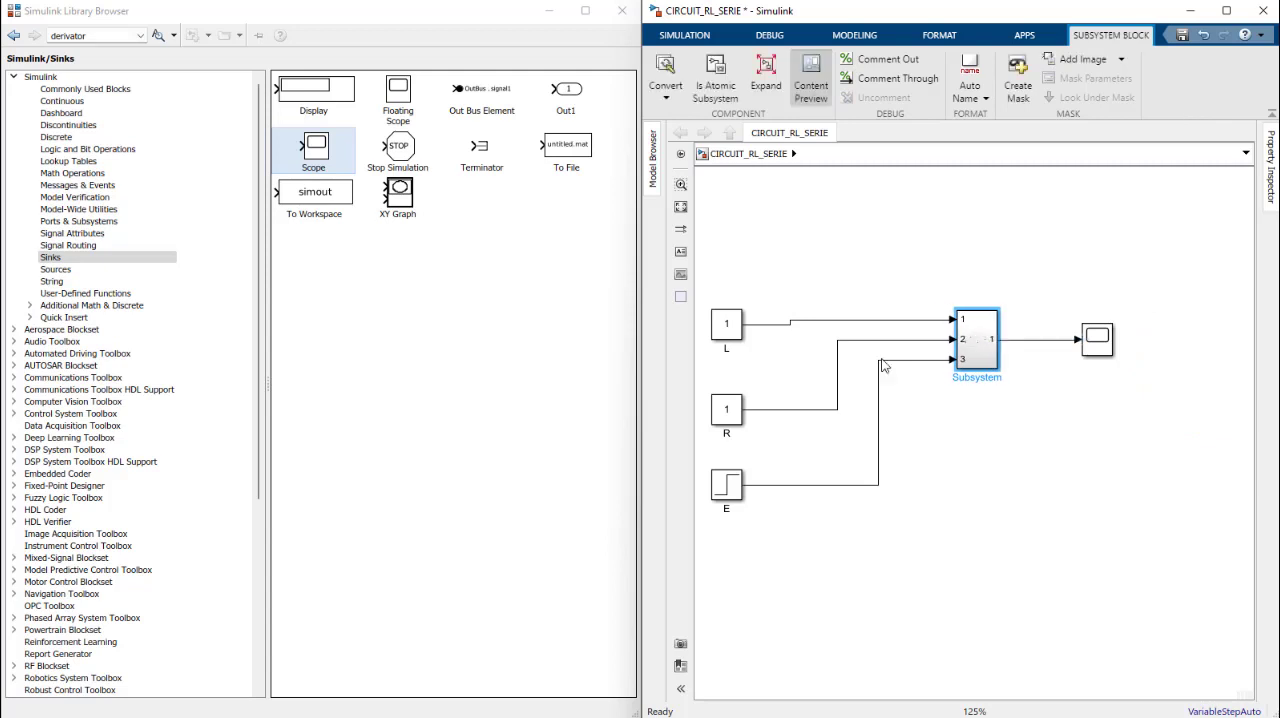
pyautogui.moveTo(728, 332); pyautogui.dragTo(784, 302)
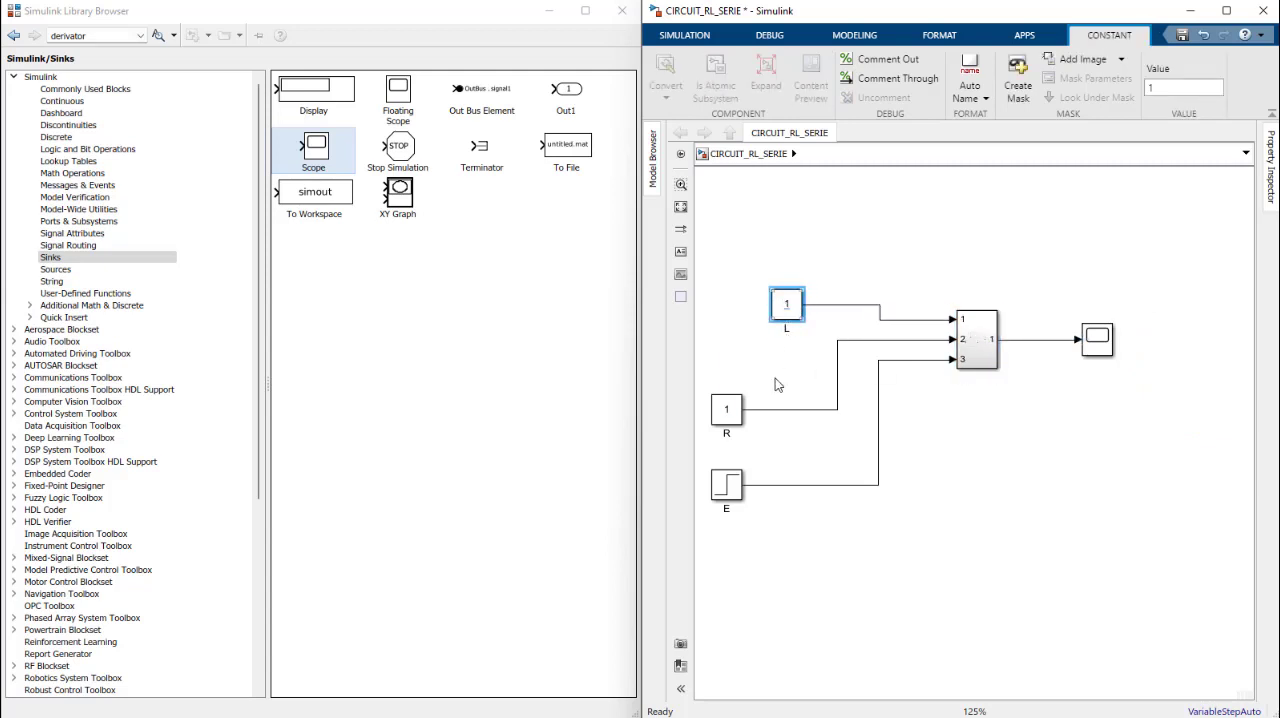
pyautogui.click(728, 414)
pyautogui.moveTo(728, 414); pyautogui.dragTo(787, 378)
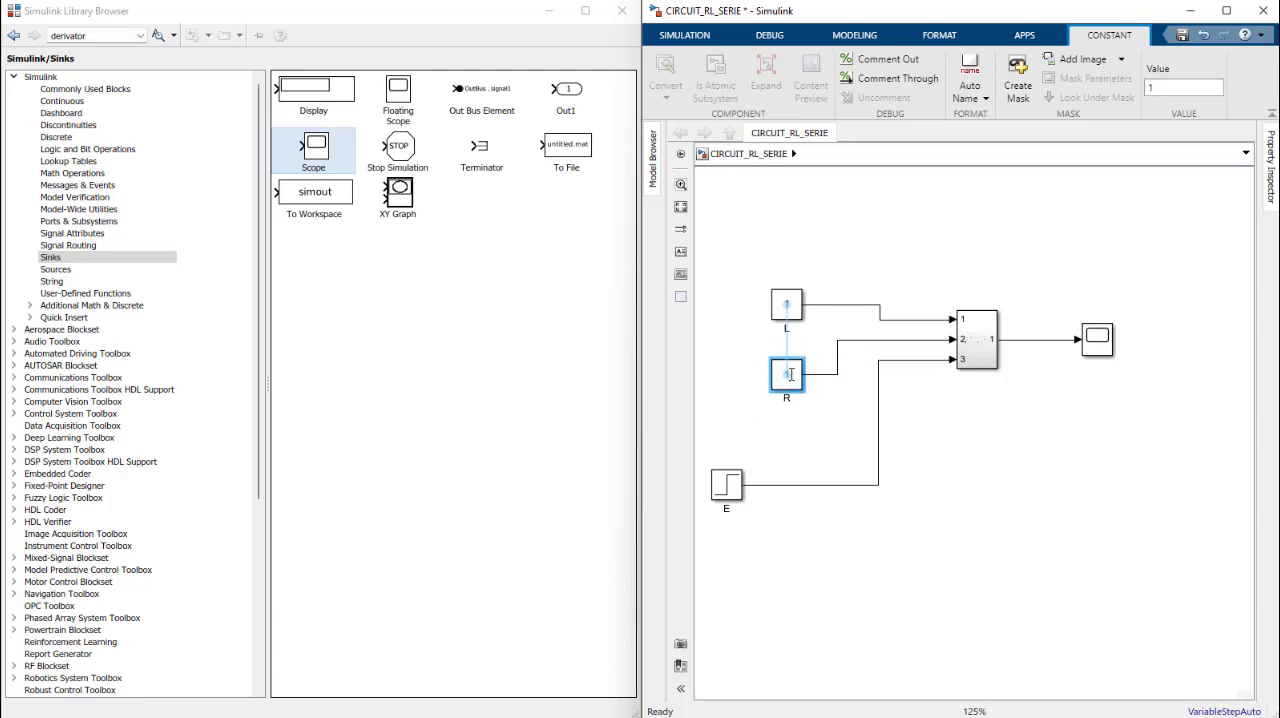
pyautogui.moveTo(736, 496); pyautogui.dragTo(796, 455)
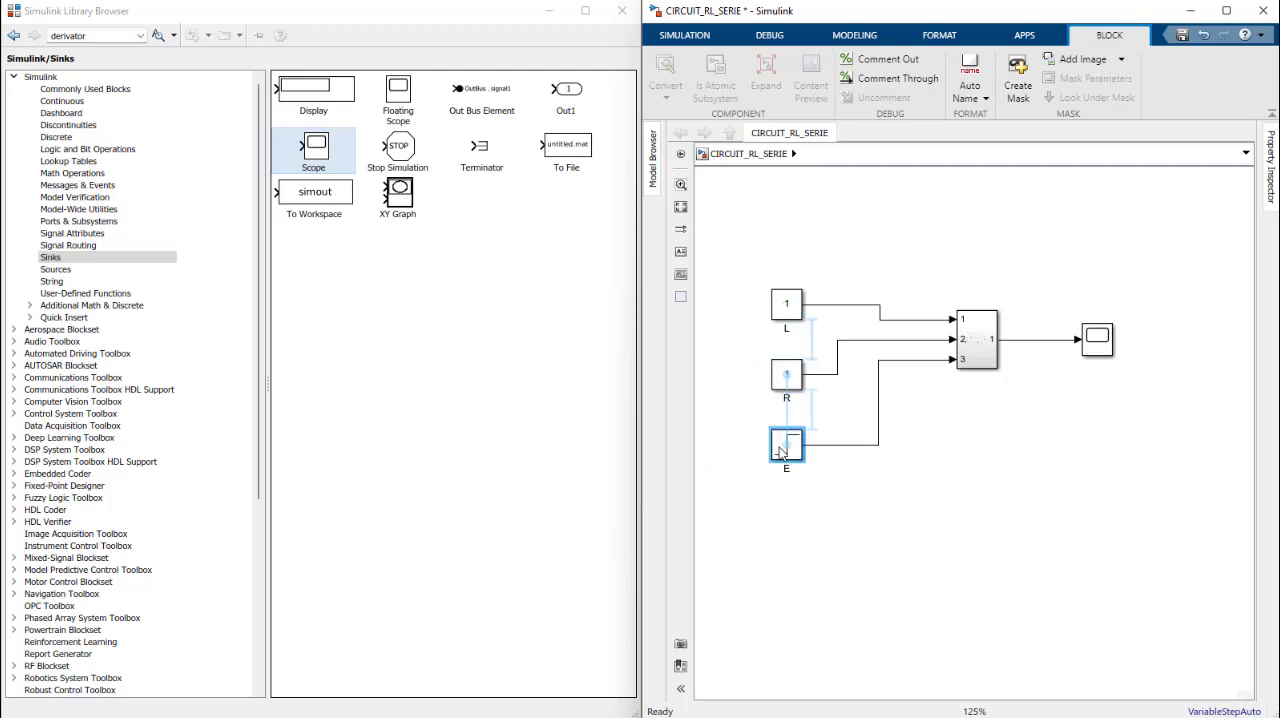
pyautogui.click(938, 500)
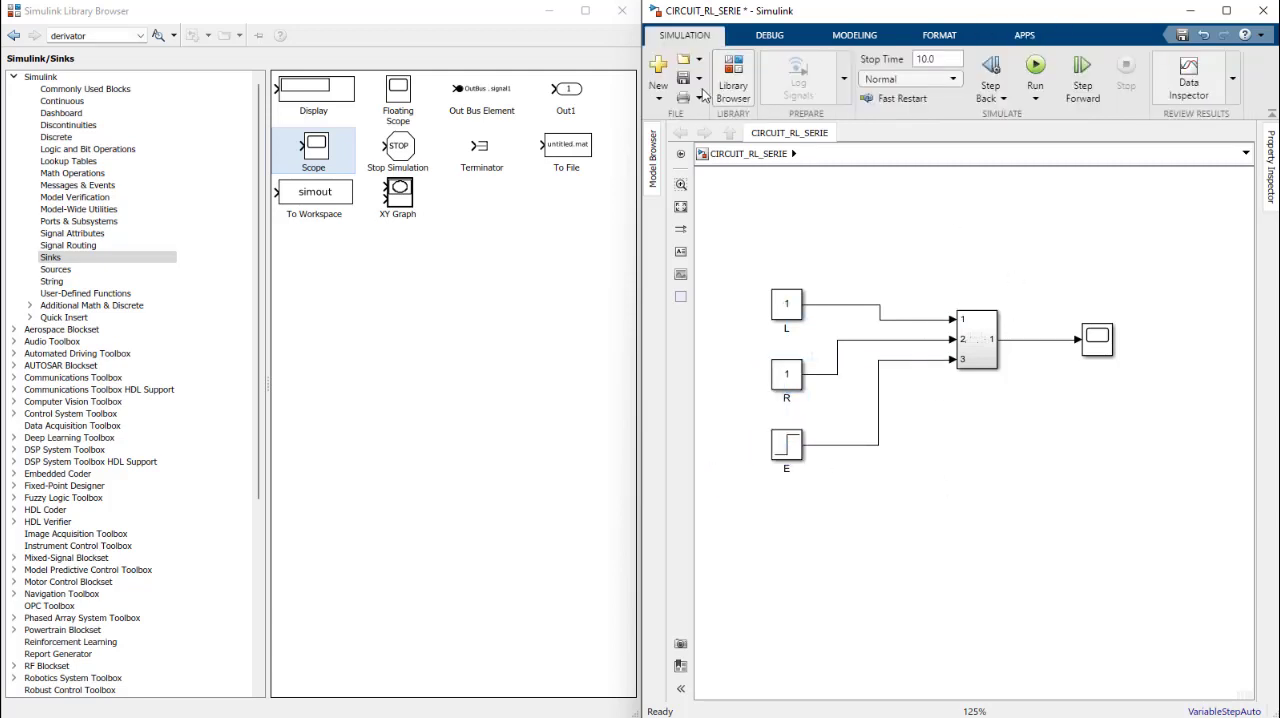
pyautogui.click(683, 80)
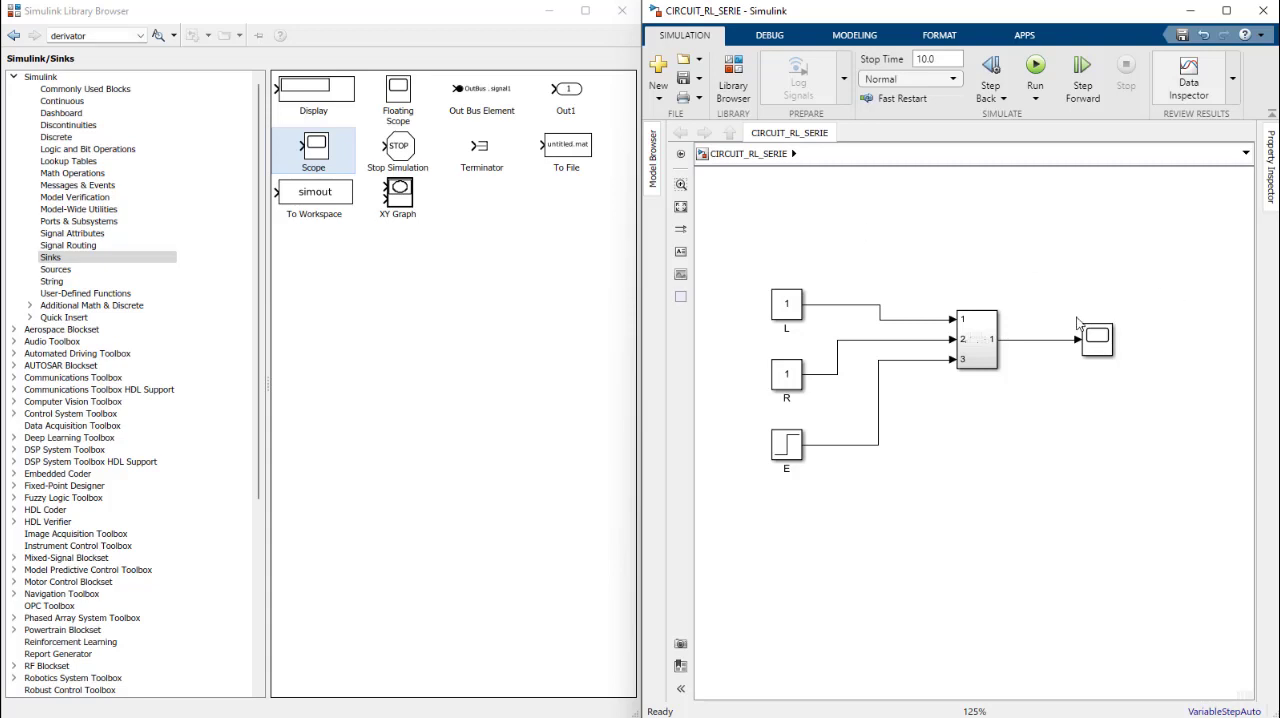
# Step: Set the constant value of R to 50
pyautogui.doubleClick(786, 376)
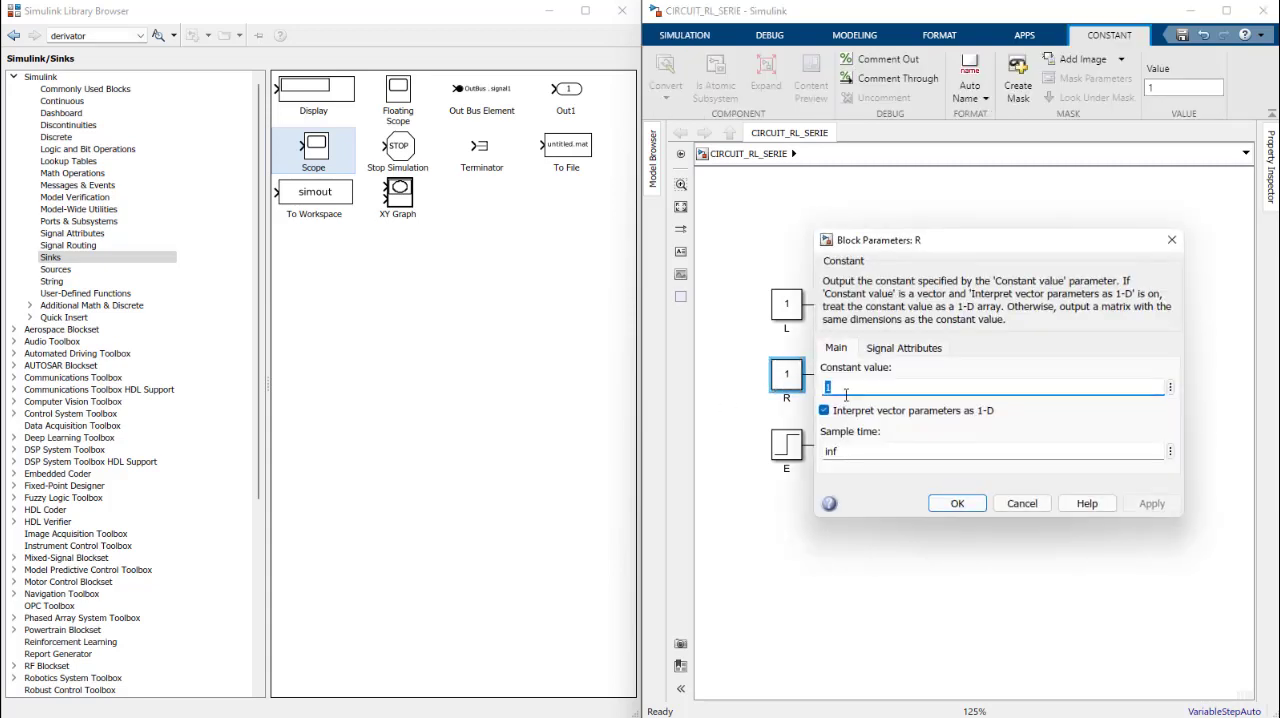
pyautogui.write('50')
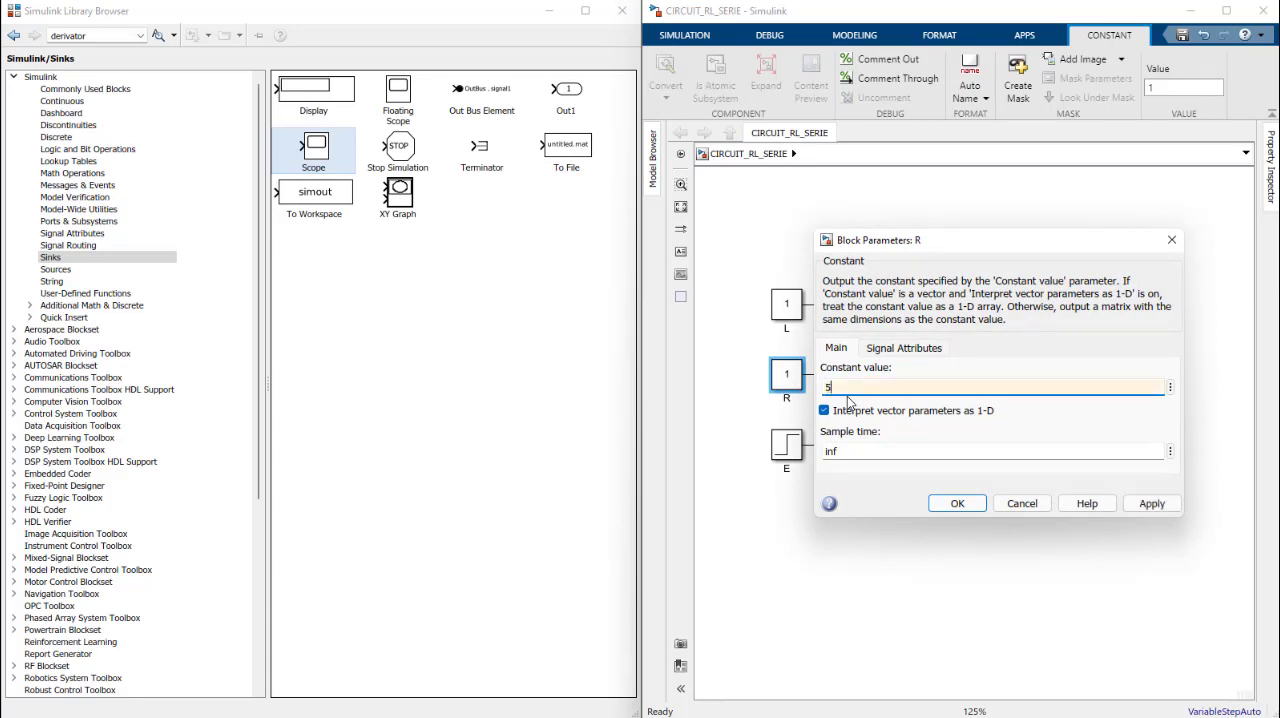
pyautogui.click(955, 503)
# Step: Configure the step source E with a step time of 0 and a final value of 24
pyautogui.doubleClick(799, 447)
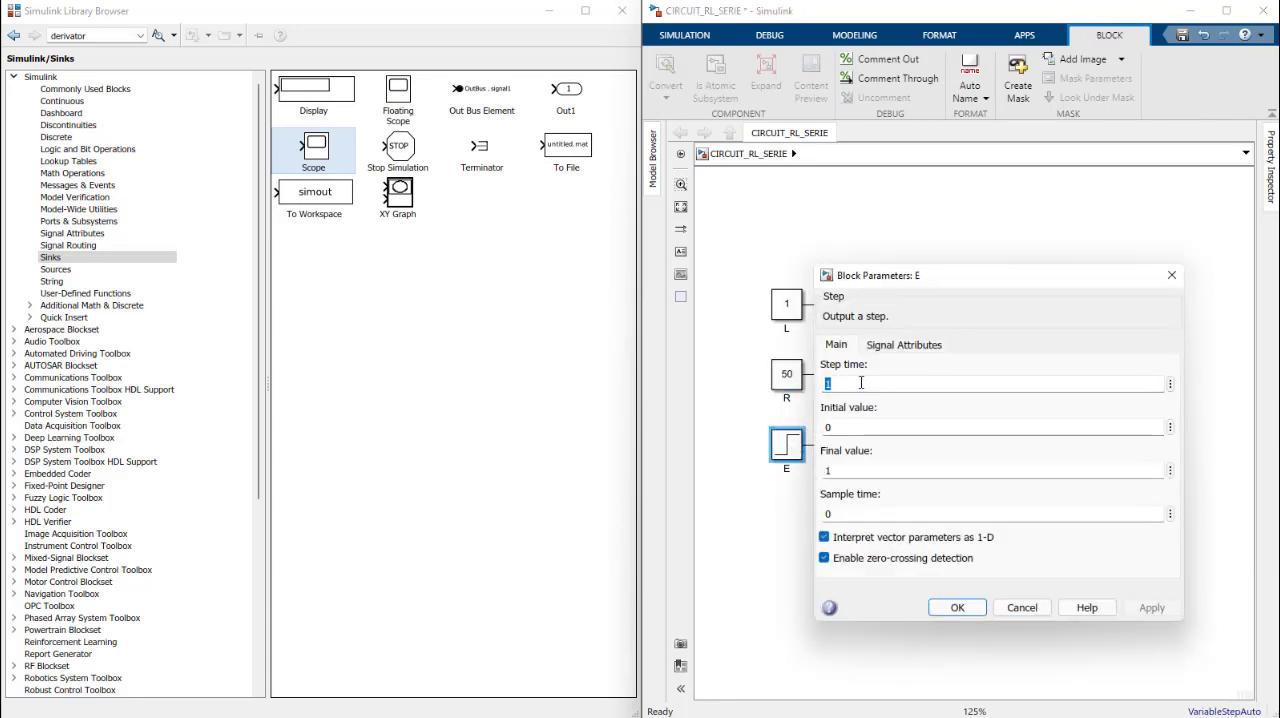
pyautogui.write('0')
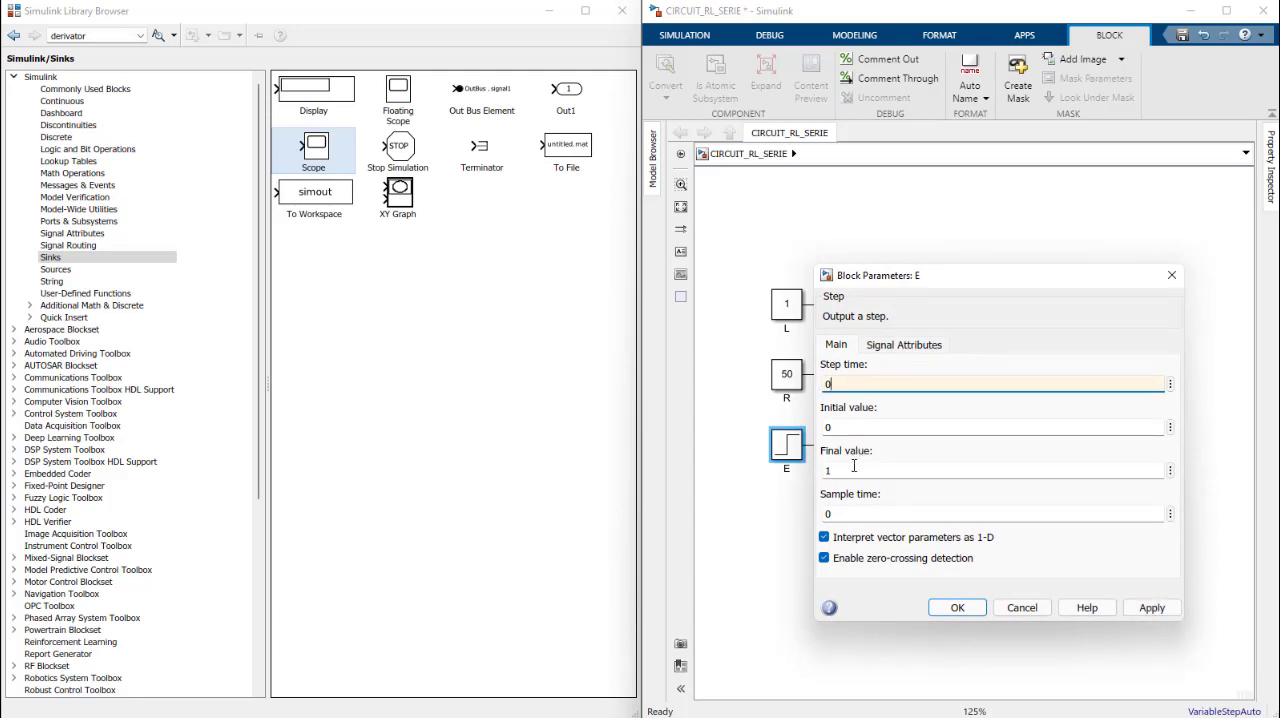
pyautogui.doubleClick(826, 470)
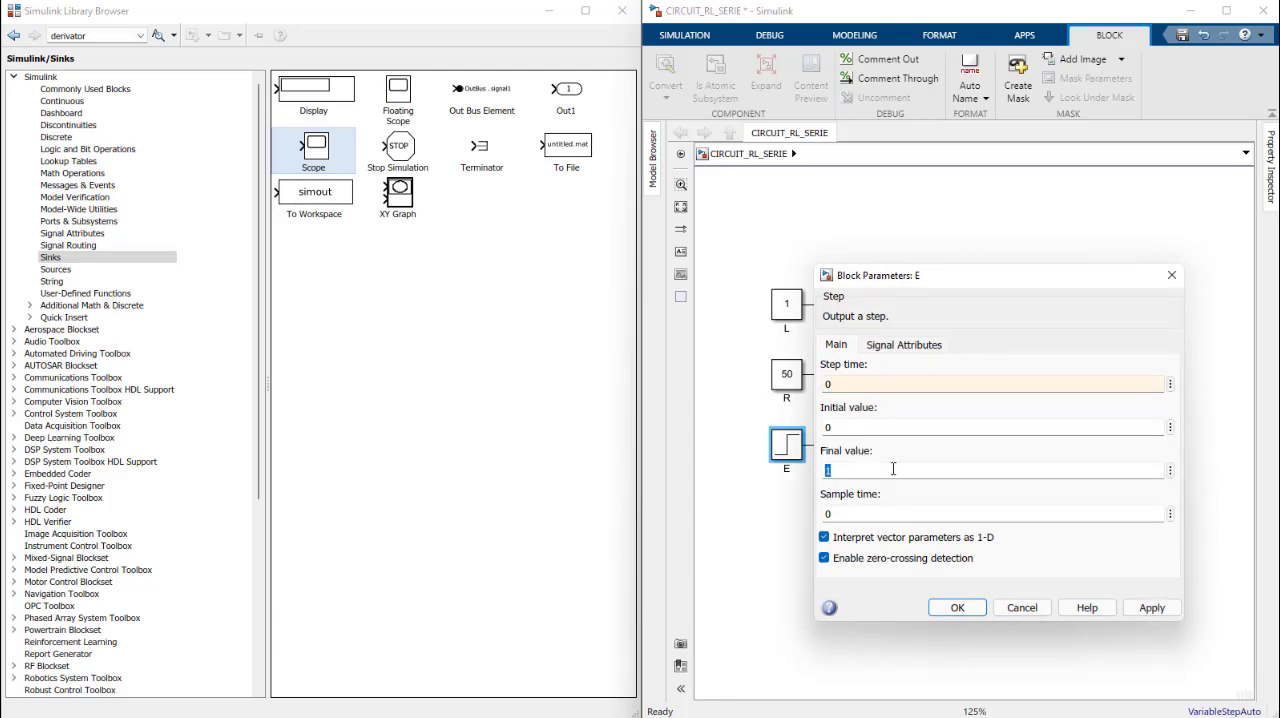
pyautogui.write('24')
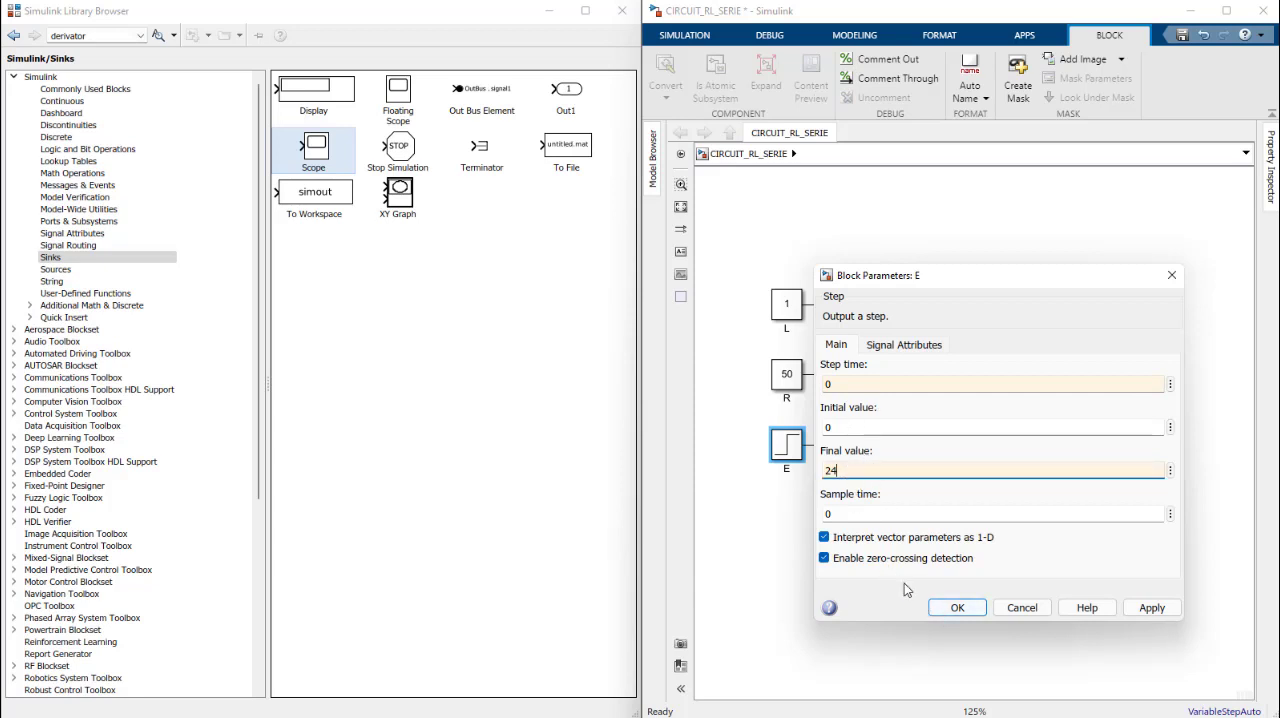
pyautogui.click(948, 614)
pyautogui.click(815, 531)
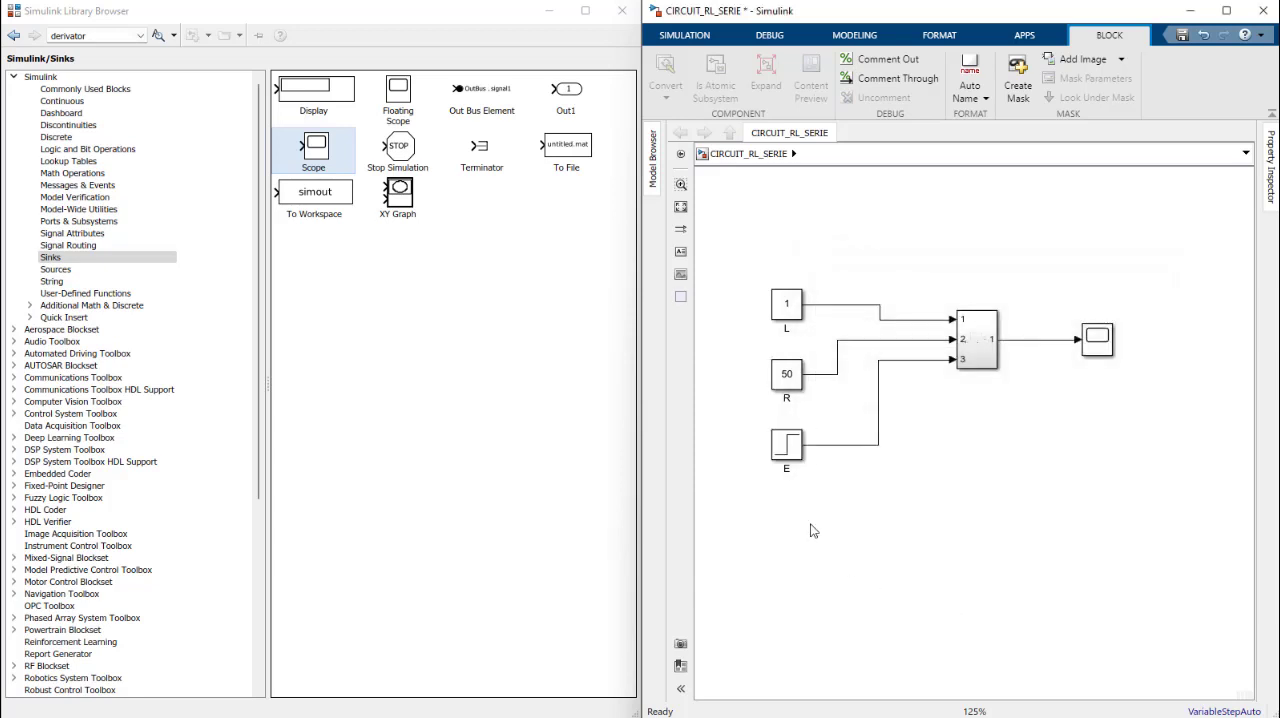
# Step: Move E slightly up towards R, enlarge the subsystem block downwards, and line up the Scope with its output
pyautogui.moveTo(801, 446); pyautogui.dragTo(801, 435)
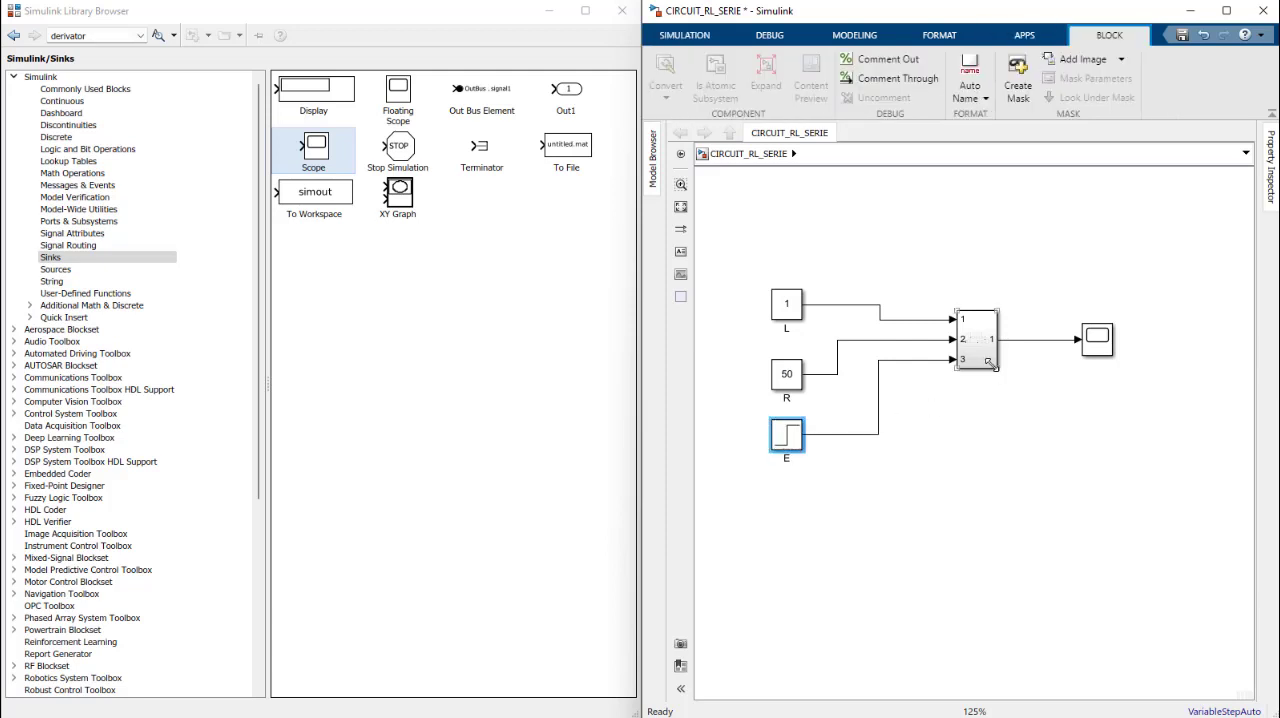
pyautogui.moveTo(1001, 374); pyautogui.dragTo(1019, 430)
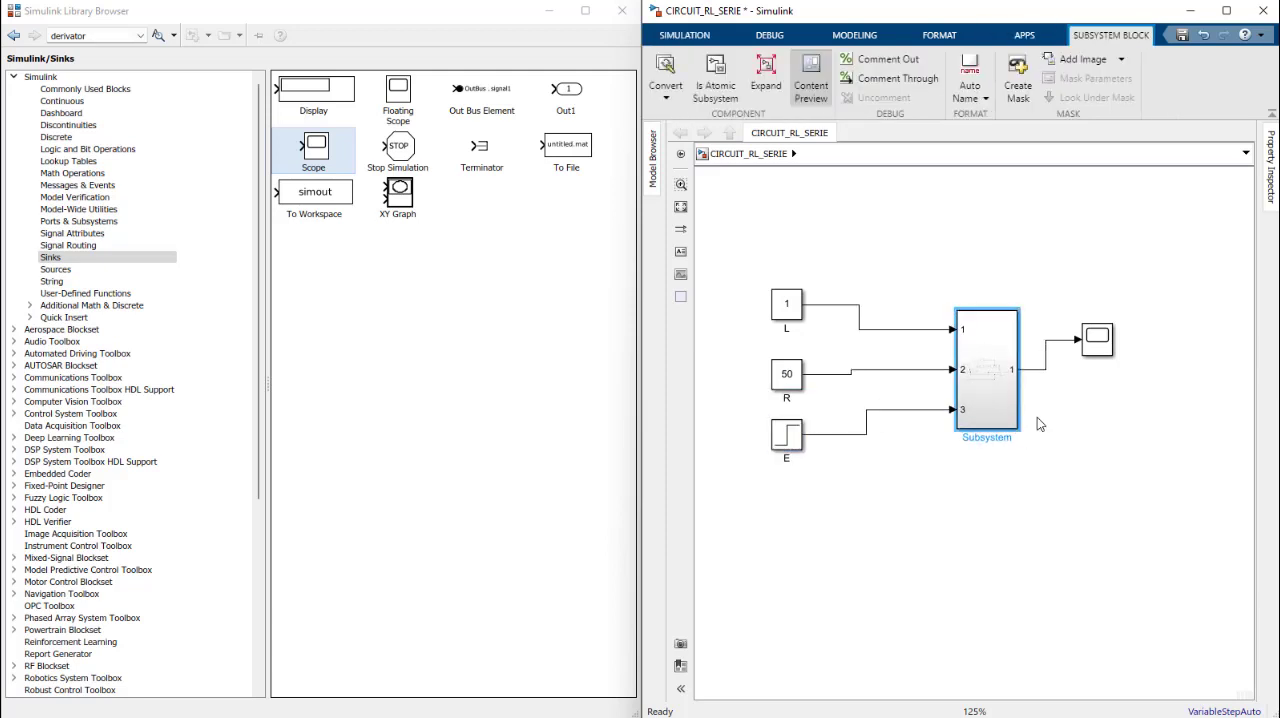
pyautogui.moveTo(1095, 363); pyautogui.dragTo(1125, 393)
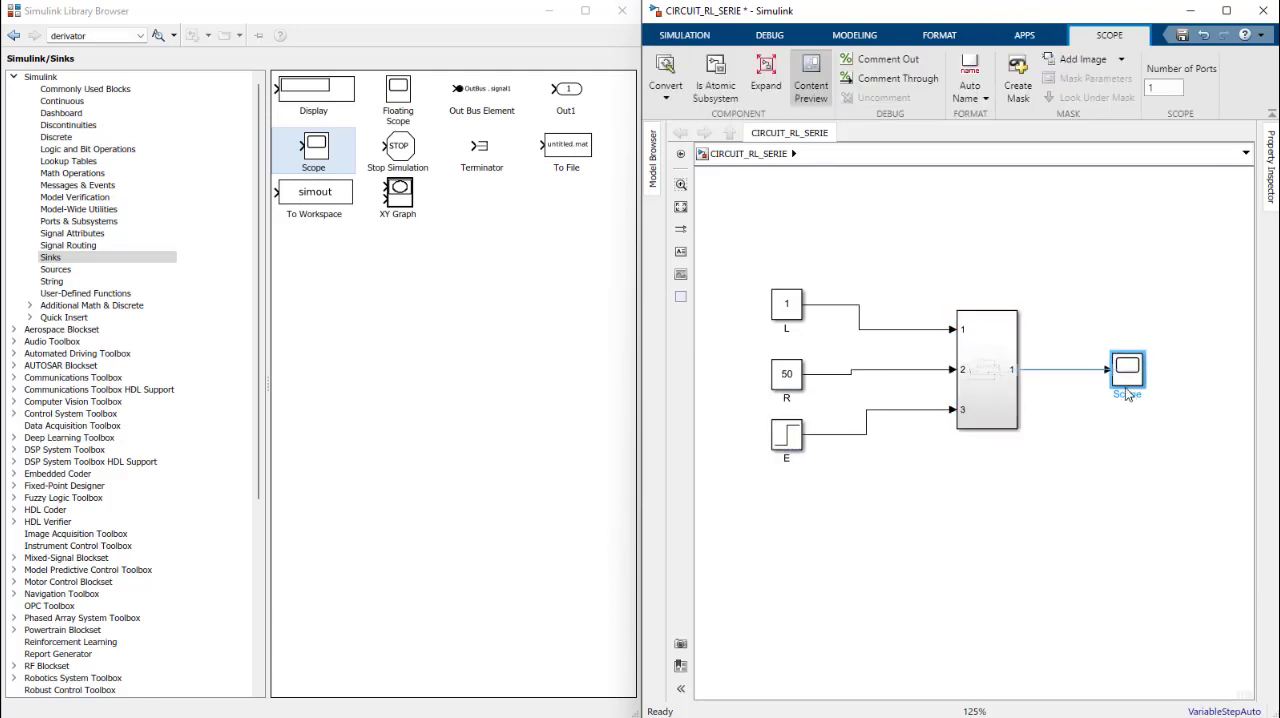
# Step: Add the image RL SERIE.png from the Desktop as the subsystem's mask icon, keeping opaque transparency
pyautogui.rightClick(995, 356)
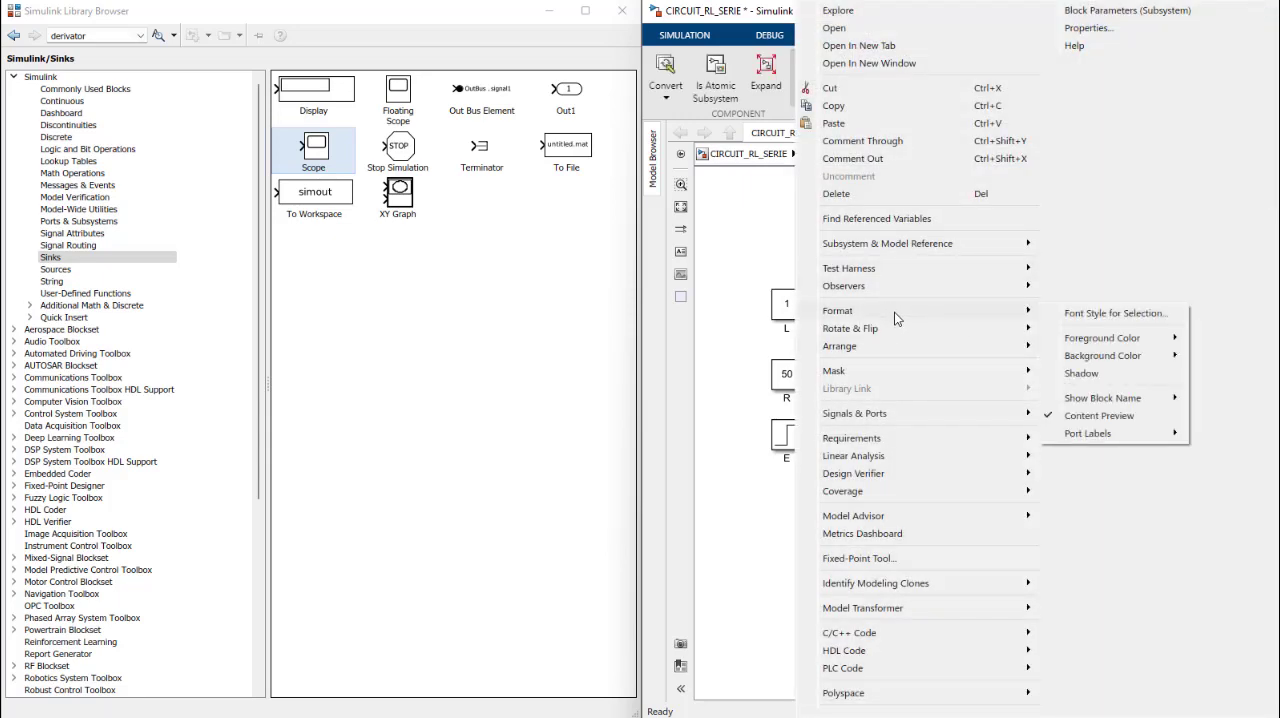
pyautogui.click(808, 470)
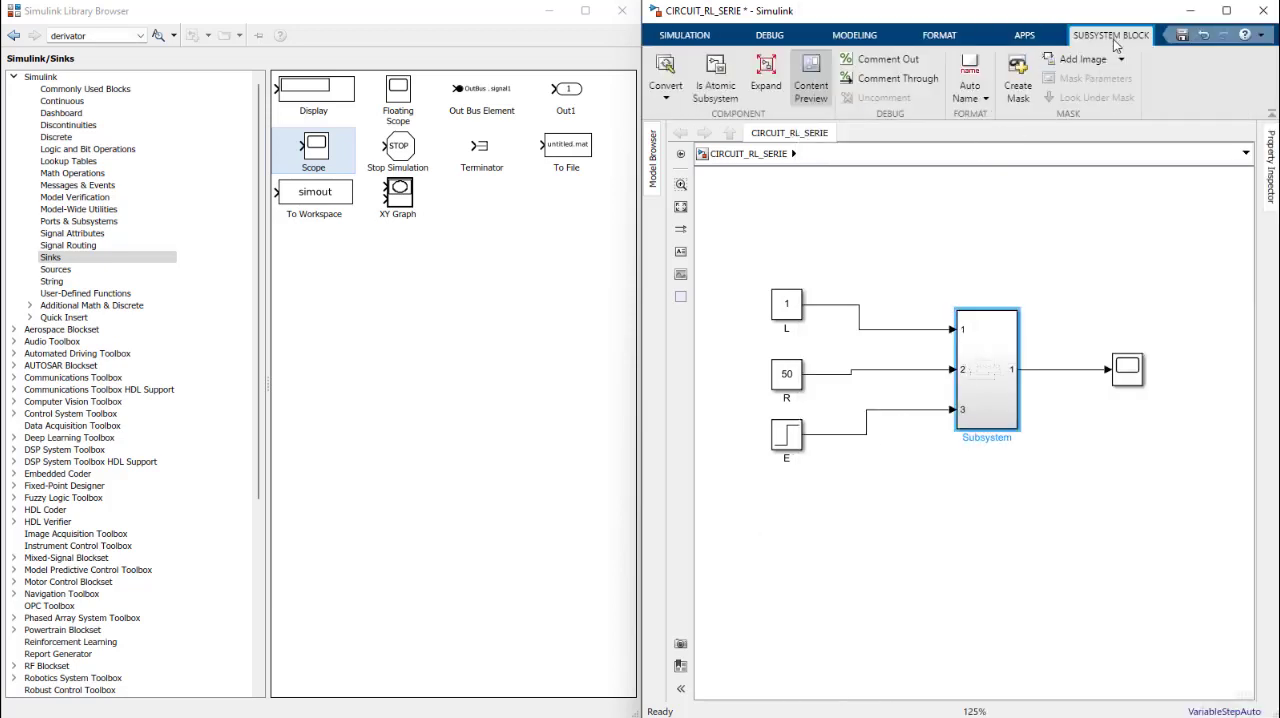
pyautogui.click(1080, 61)
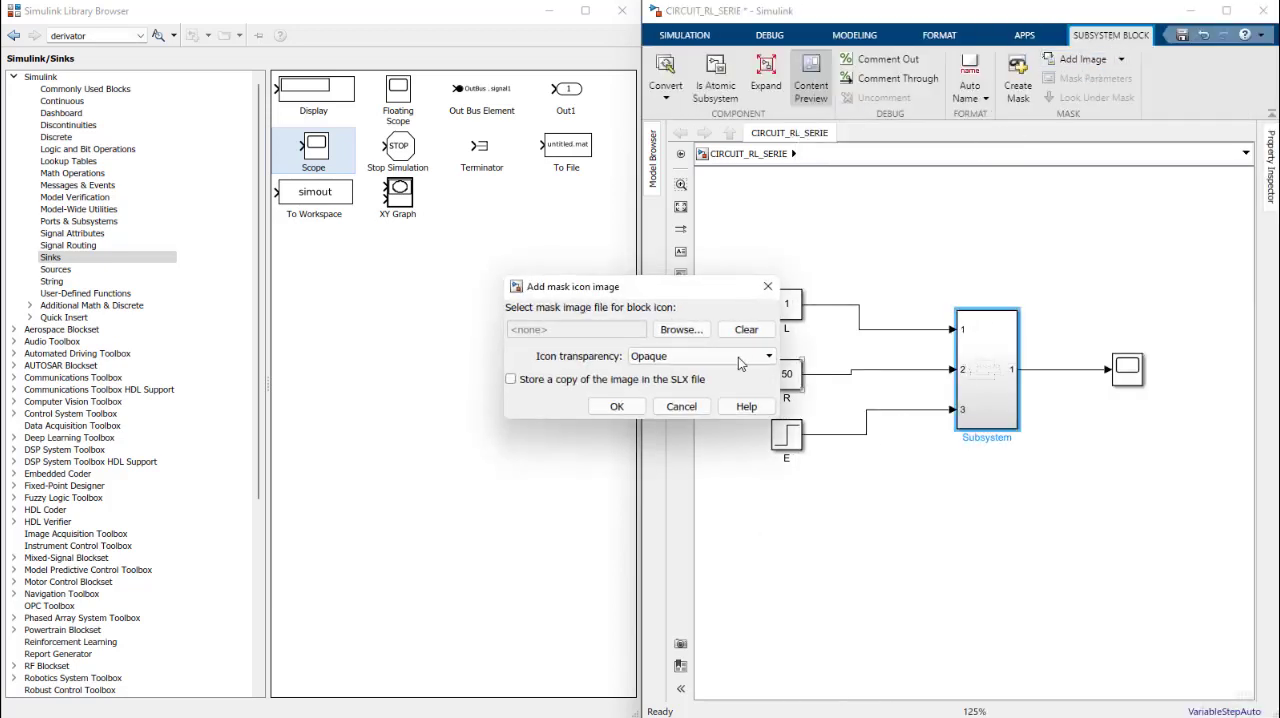
pyautogui.click(684, 330)
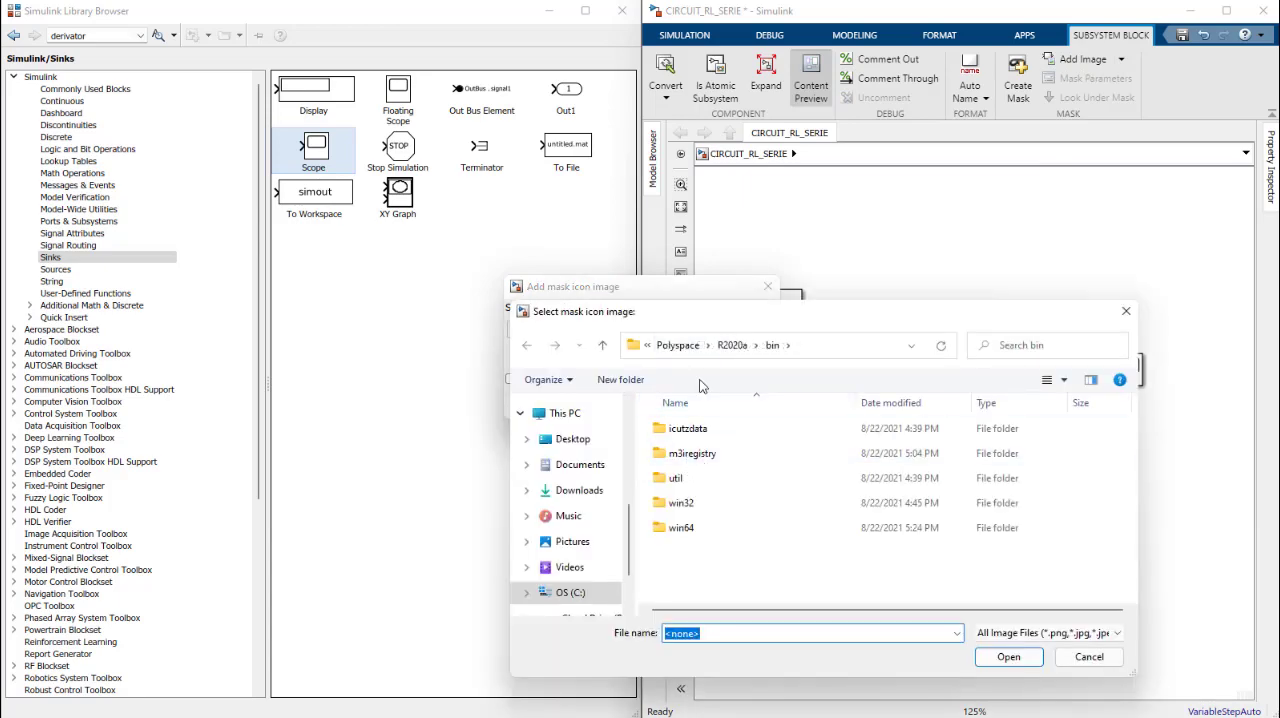
pyautogui.click(572, 439)
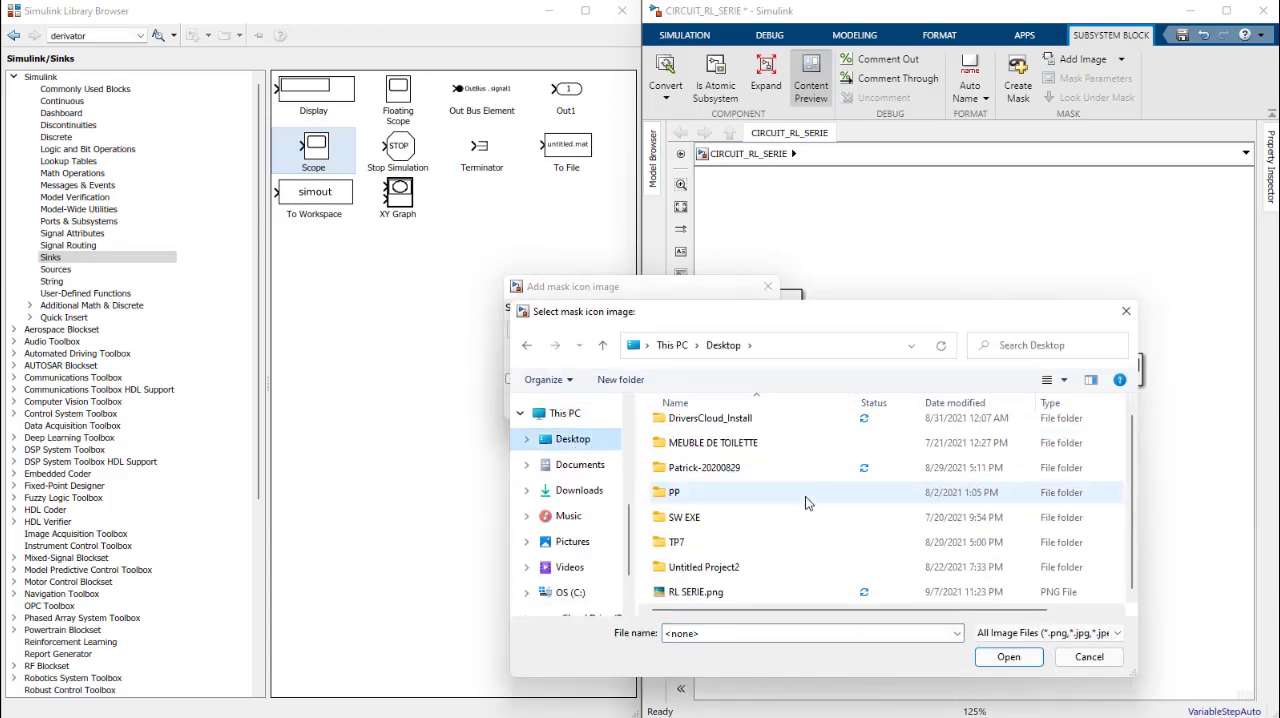
pyautogui.click(725, 598)
pyautogui.click(1008, 657)
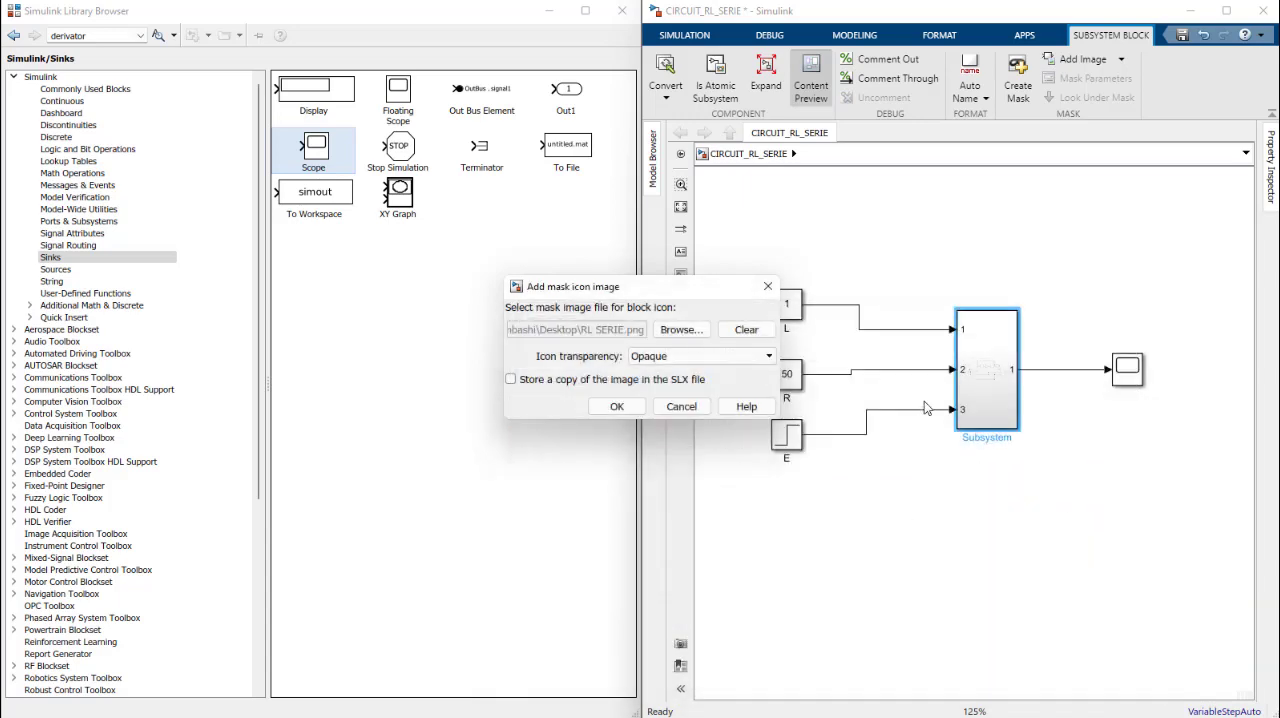
pyautogui.click(617, 406)
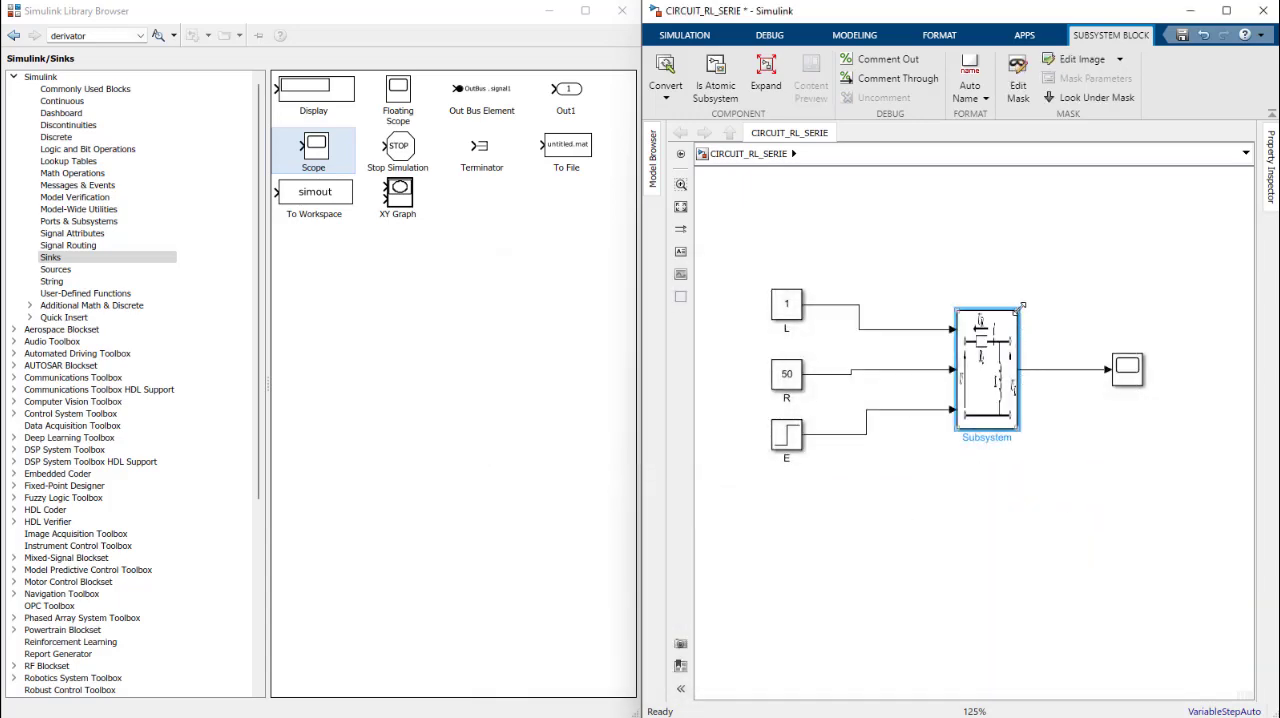
# Step: Widen the subsystem block on both sides so the circuit image is legible, moving the Scope further right to make room
pyautogui.moveTo(1019, 309); pyautogui.dragTo(1091, 325)
pyautogui.moveTo(1132, 370); pyautogui.dragTo(1166, 380)
pyautogui.click(990, 375)
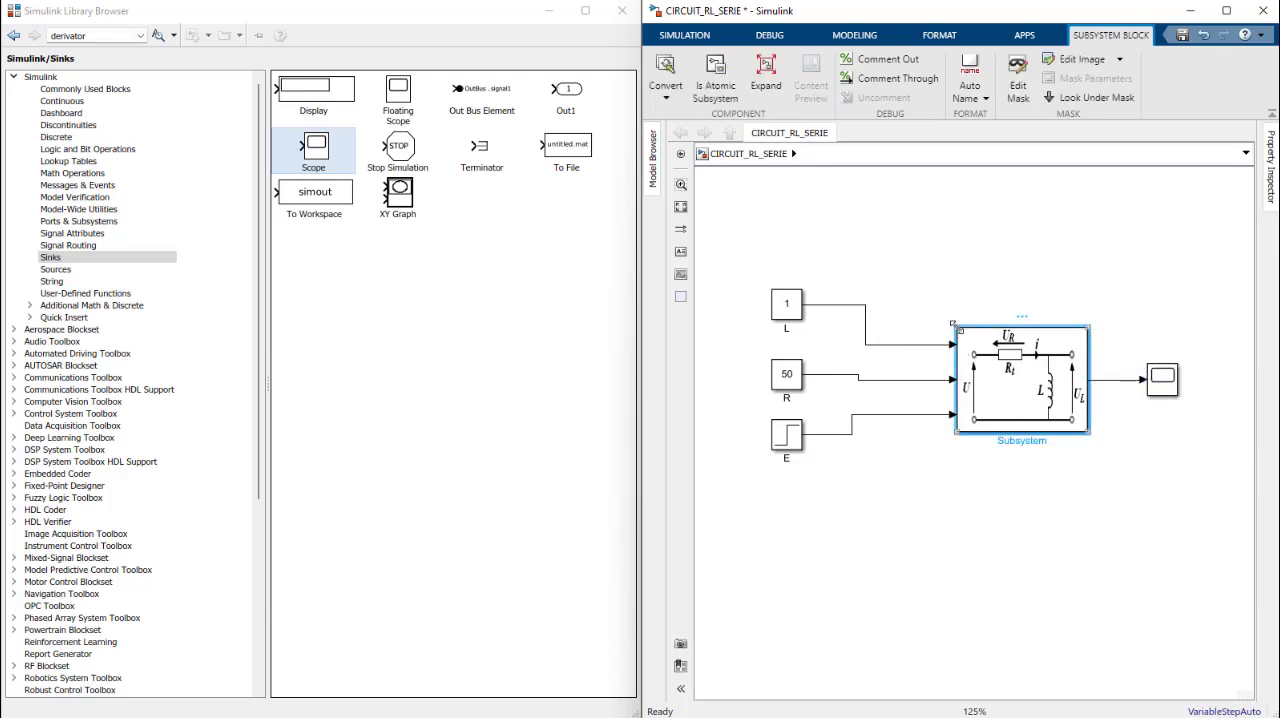
pyautogui.moveTo(957, 328); pyautogui.dragTo(882, 300)
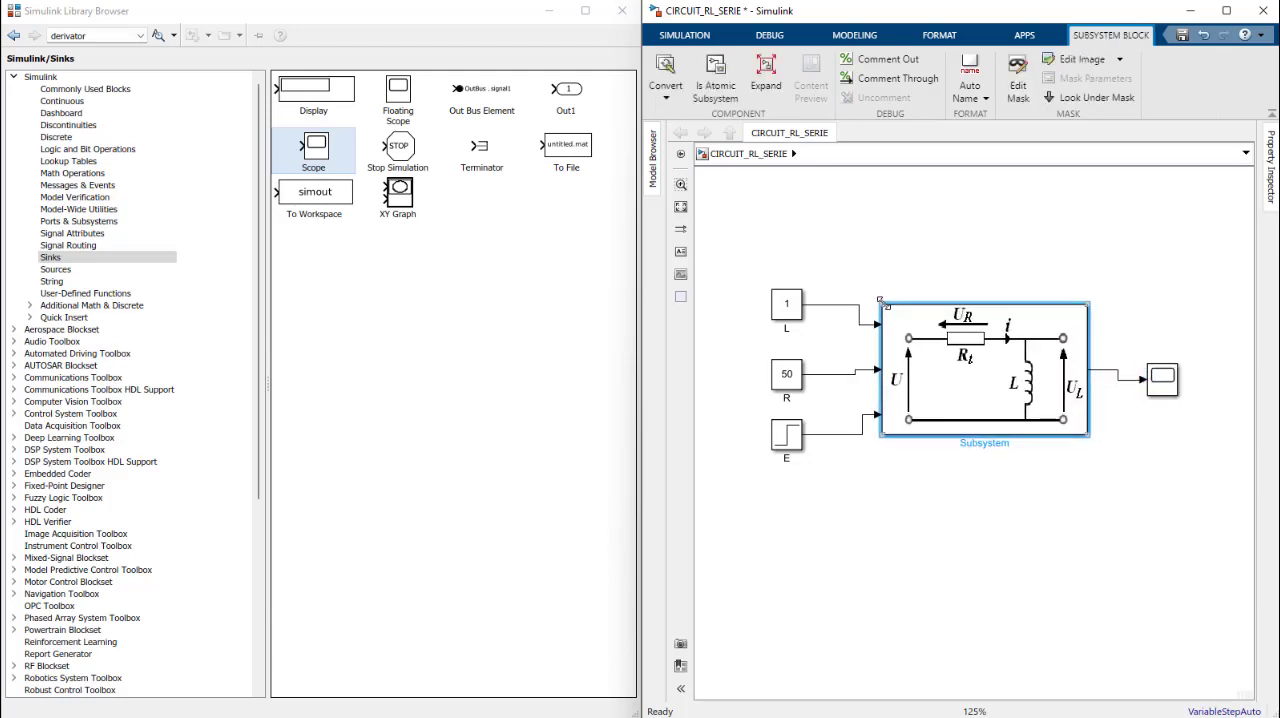
pyautogui.click(990, 464)
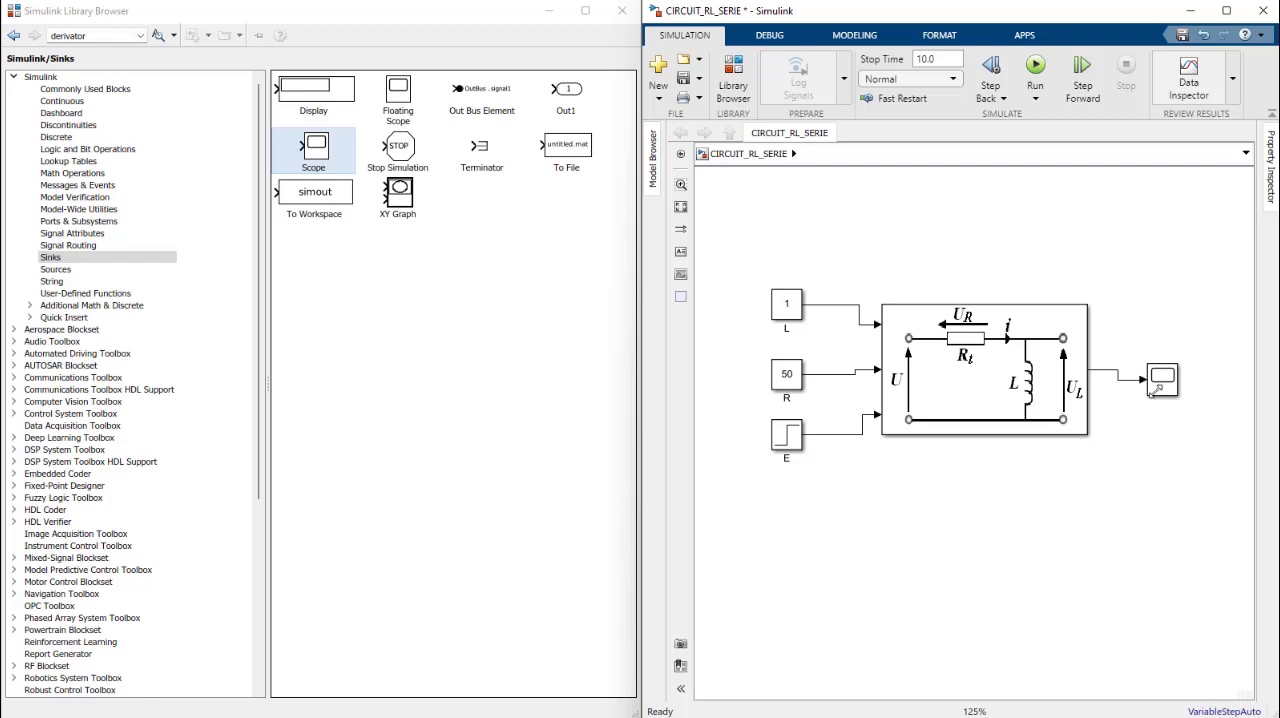
# Step: Realign the Scope with the subsystem output, nudge E slightly up, and save the model
pyautogui.click(1152, 376)
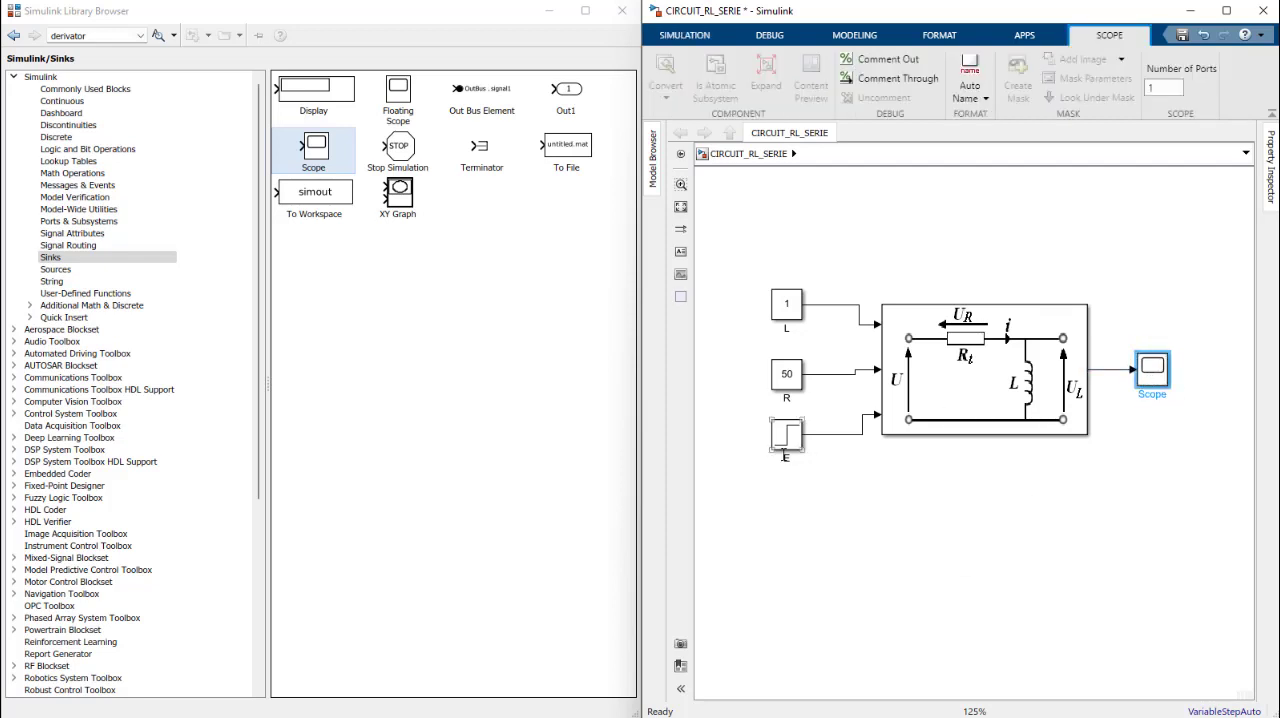
pyautogui.click(779, 436)
pyautogui.moveTo(776, 436); pyautogui.dragTo(775, 432)
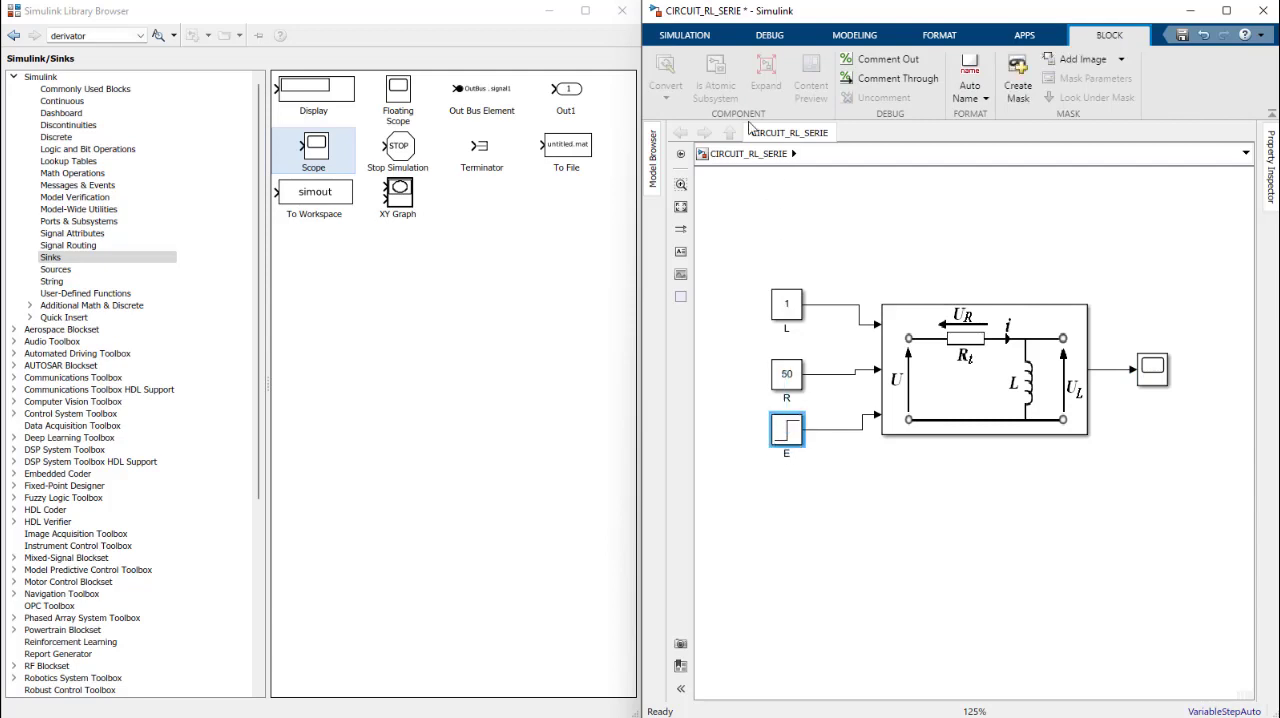
pyautogui.click(818, 258)
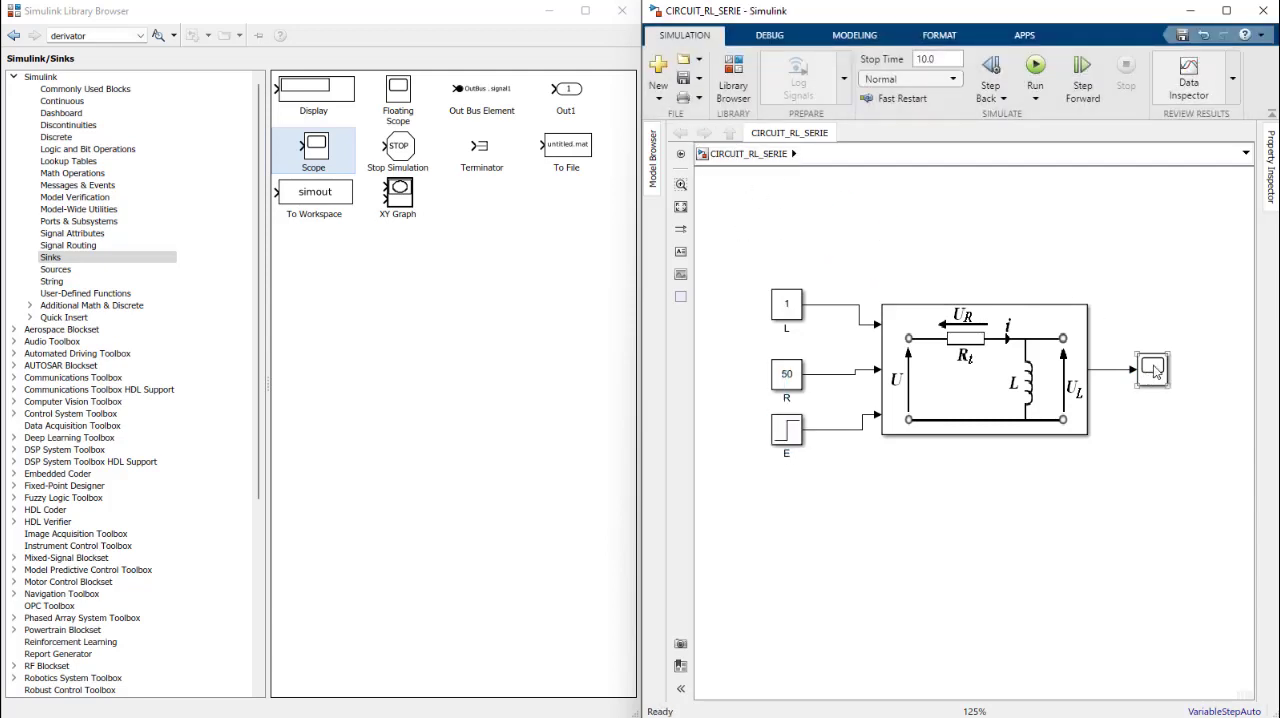
# Step: Open the Scope display beside the model and run the simulation with a stop time of 0.2
pyautogui.click(1154, 369)
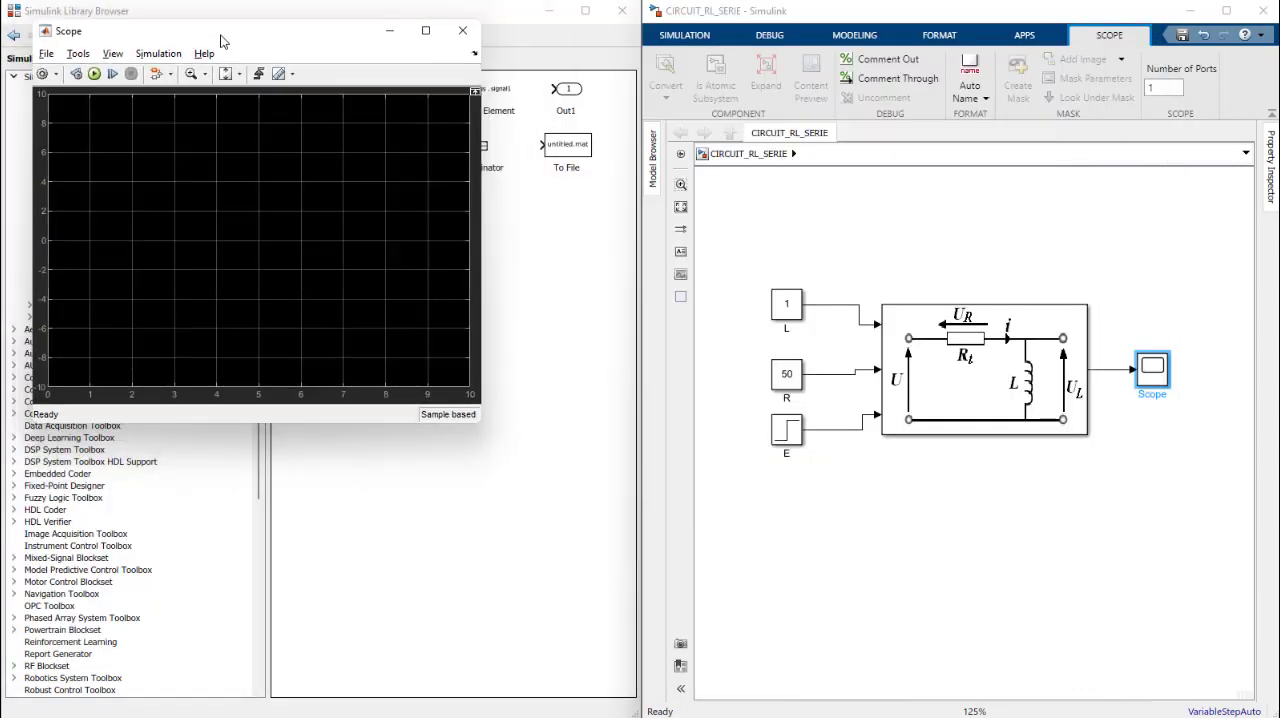
pyautogui.moveTo(226, 28); pyautogui.dragTo(238, 66)
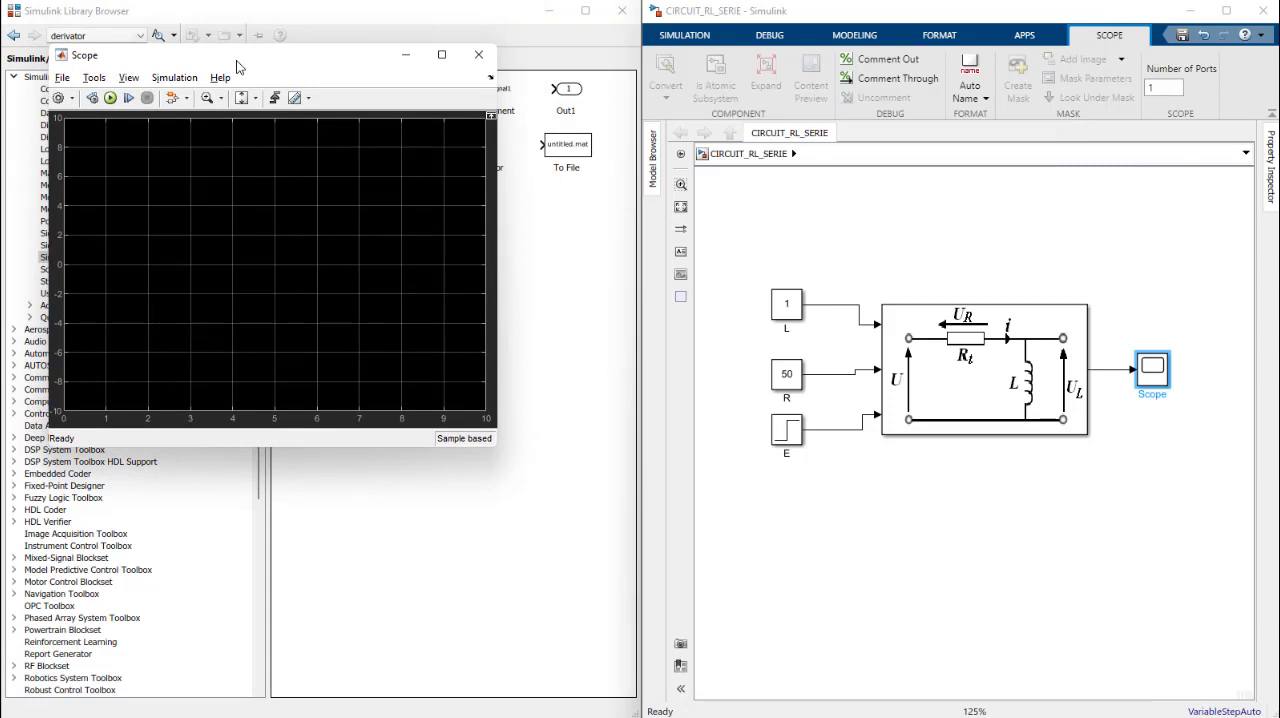
pyautogui.click(682, 36)
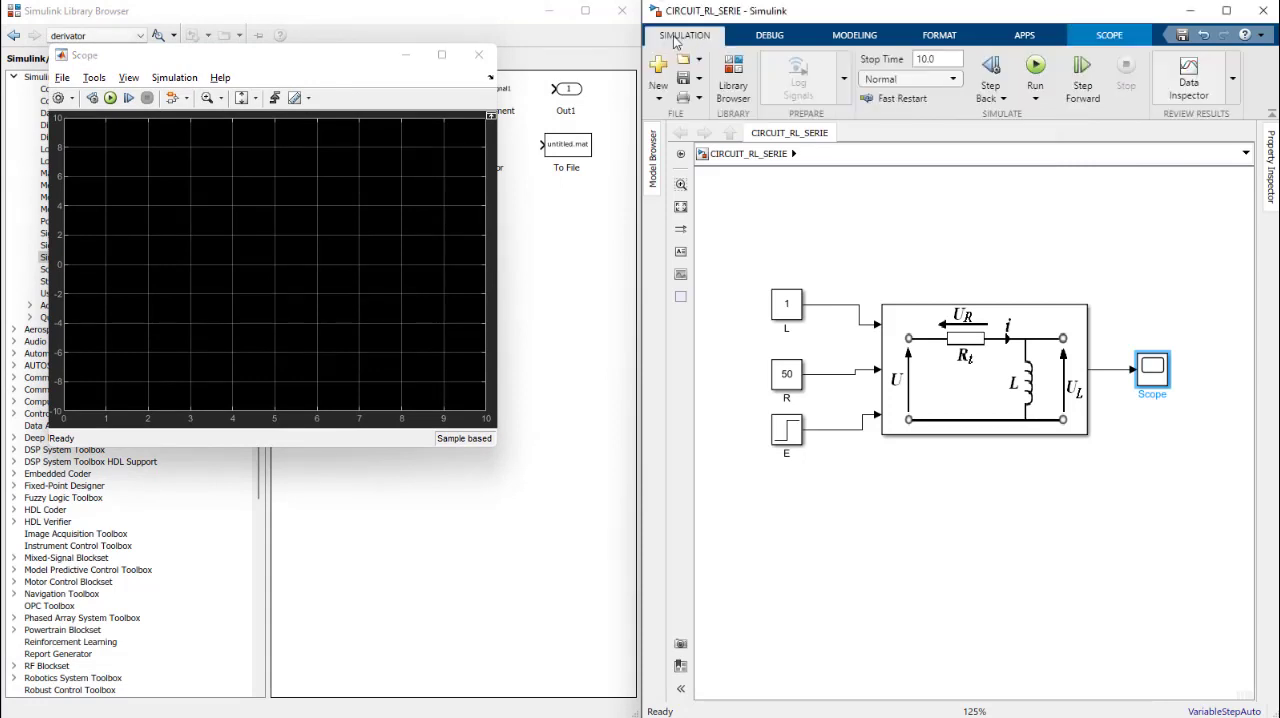
pyautogui.click(942, 59)
pyautogui.write('0')
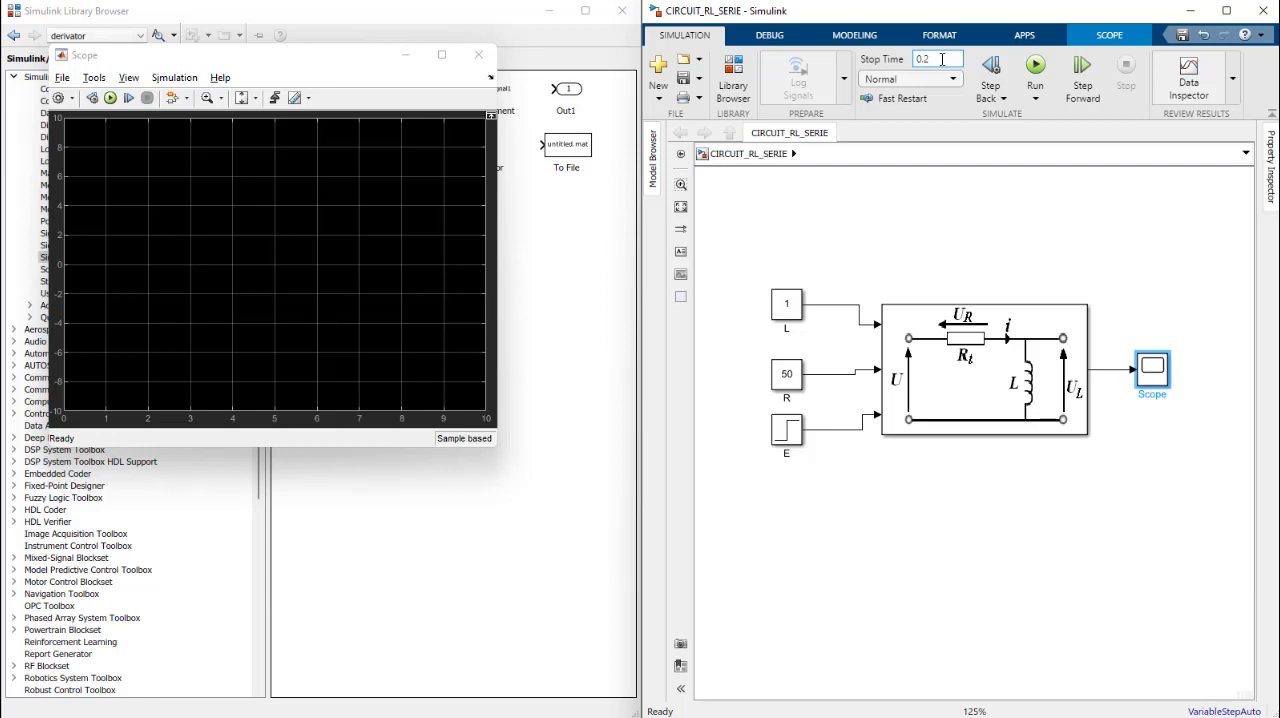
pyautogui.click(1036, 66)
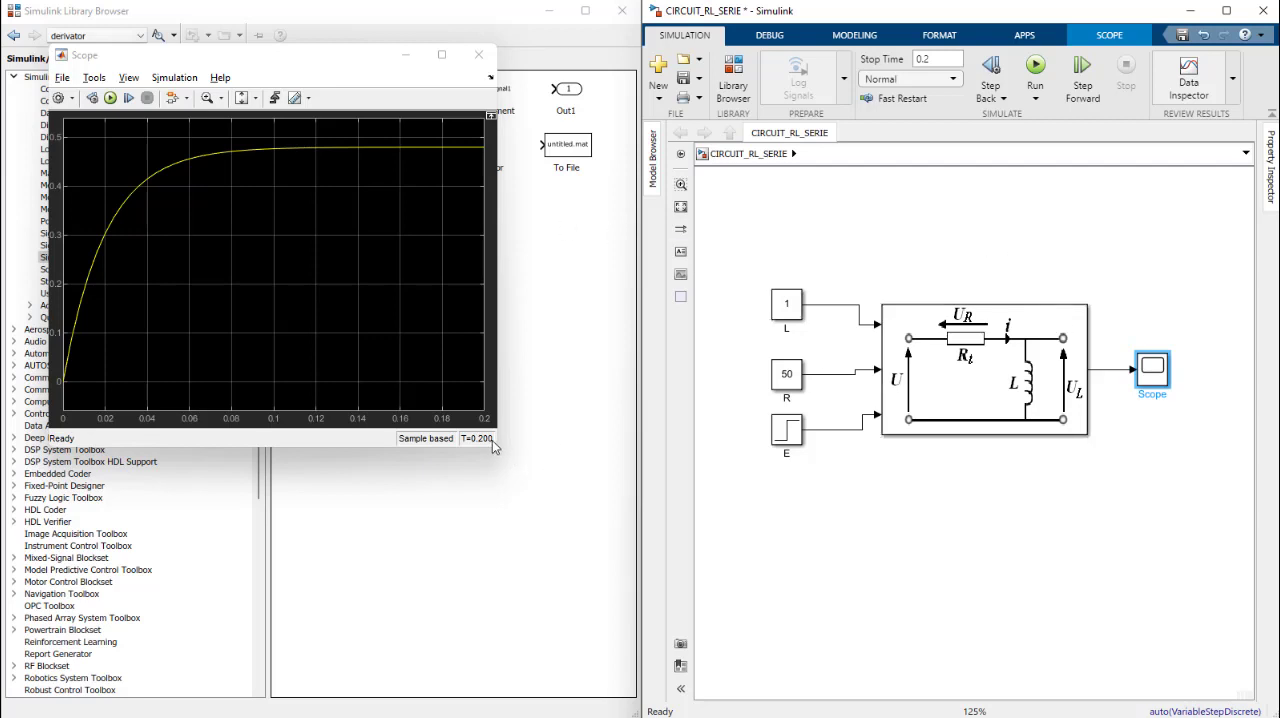
# Step: Widen the Scope window to examine the current curve over the simulated time, and close it
pyautogui.moveTo(493, 447); pyautogui.dragTo(596, 453)
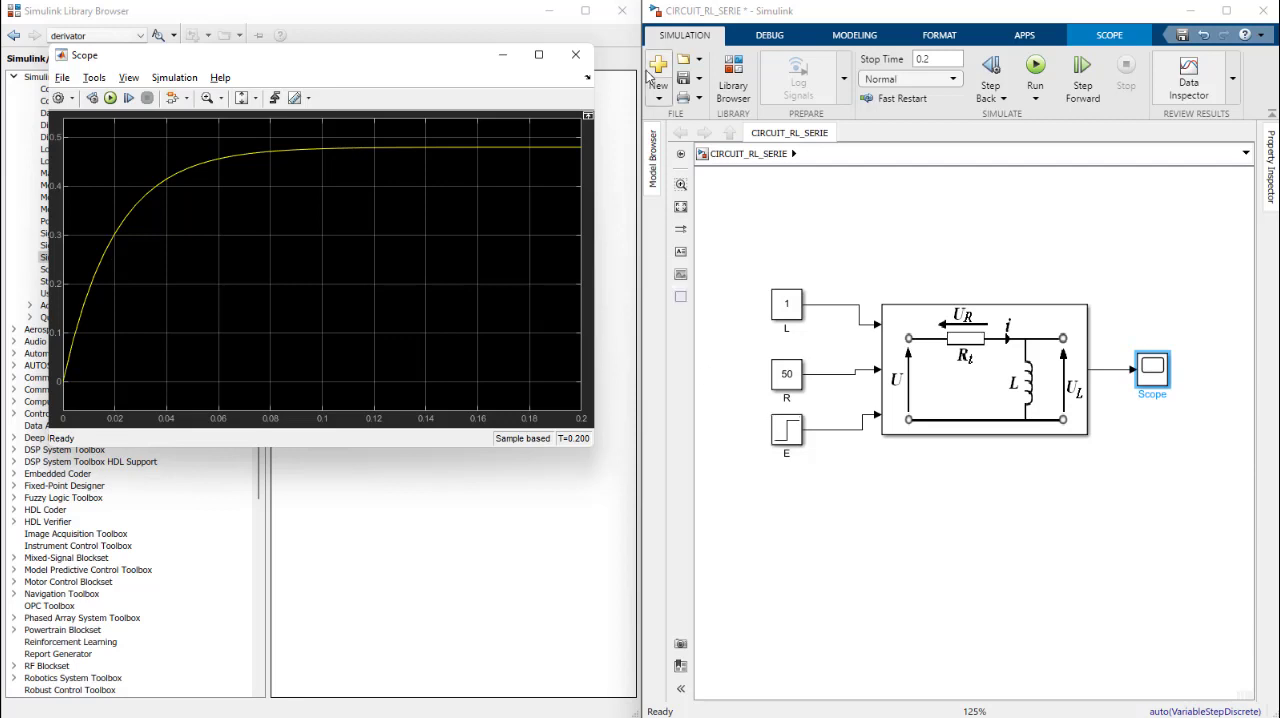
pyautogui.click(575, 54)
pyautogui.click(983, 240)
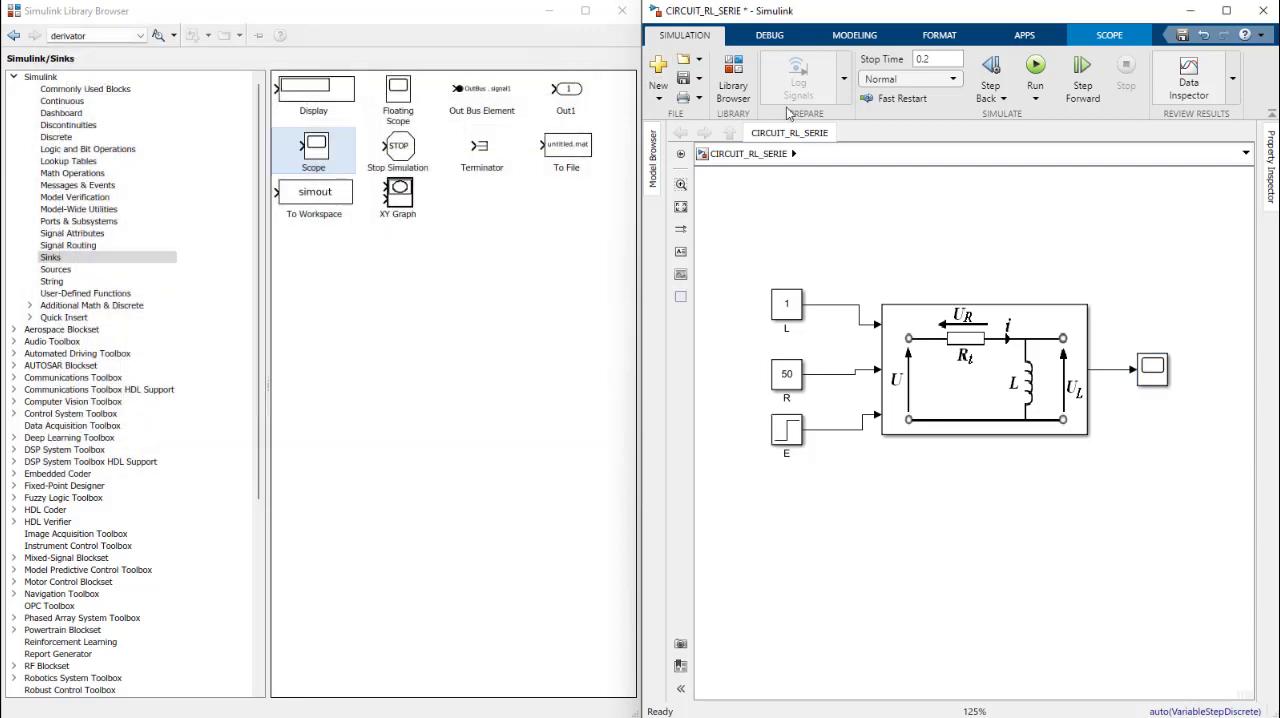
# Step: Add a Display block above the Scope and connect it to the subsystem's output line, shifting the Scope right for space
pyautogui.click(733, 80)
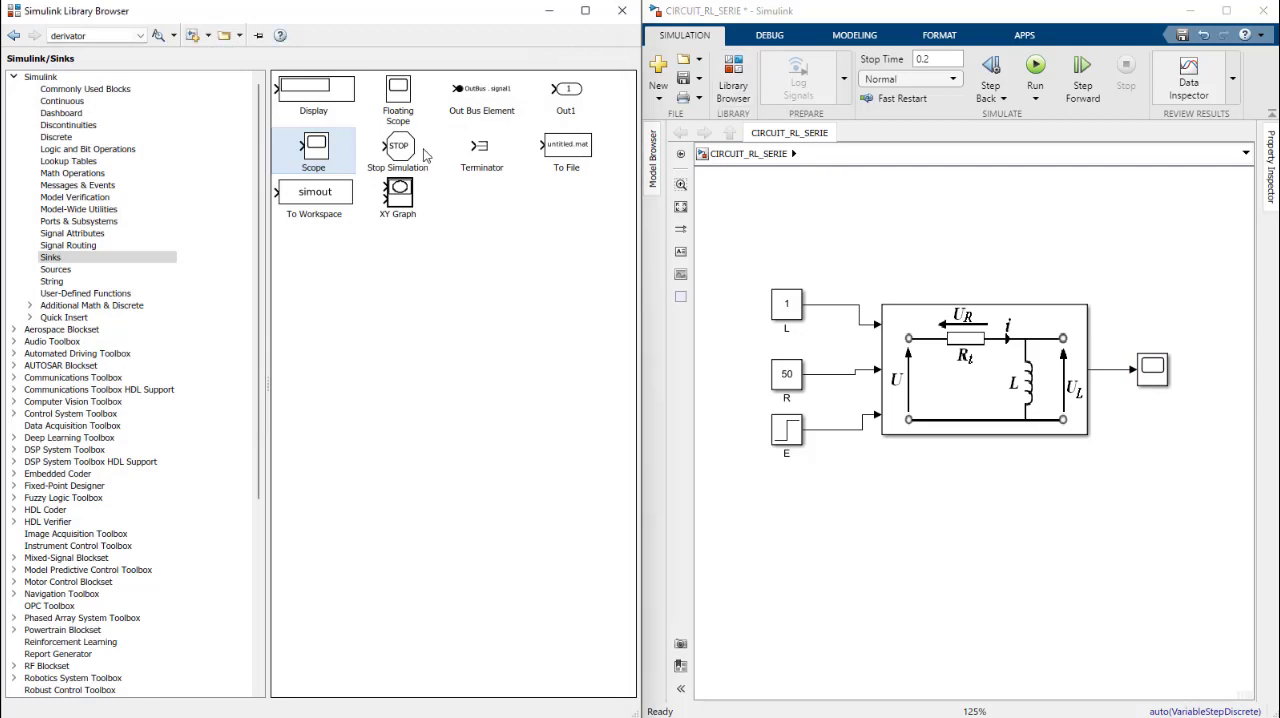
pyautogui.moveTo(313, 90); pyautogui.dragTo(1168, 335)
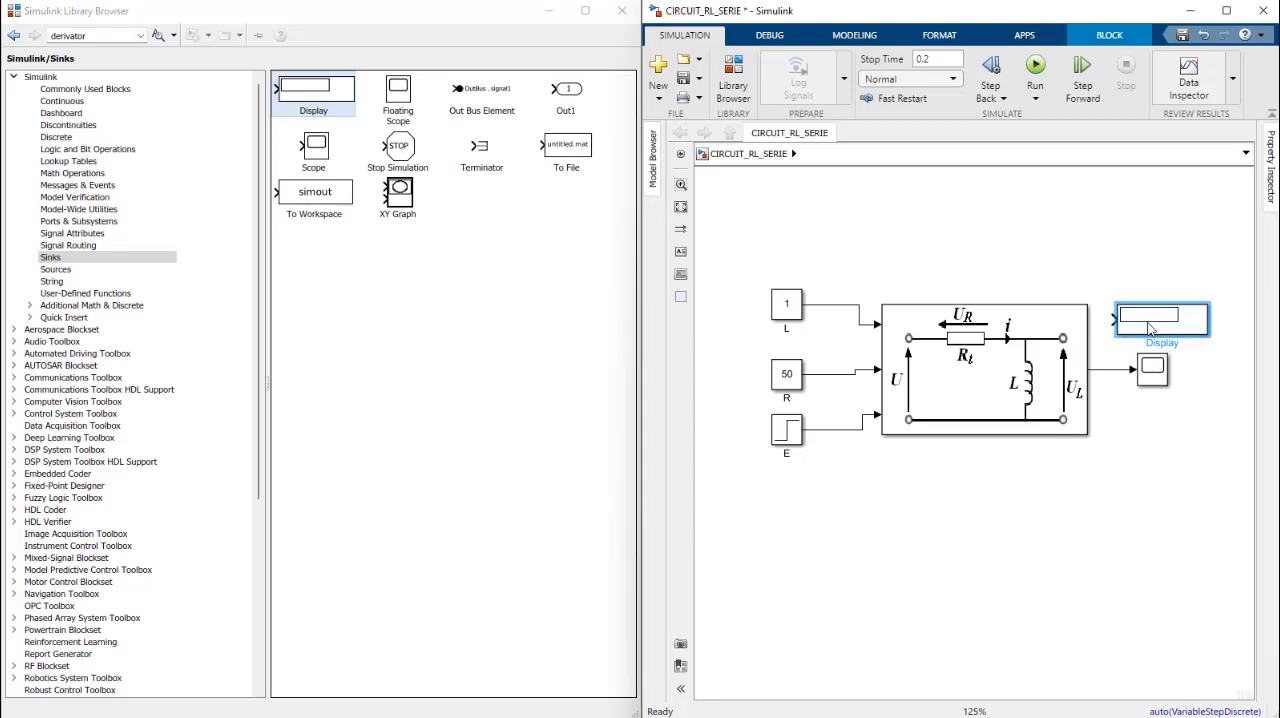
pyautogui.moveTo(1157, 375); pyautogui.dragTo(1187, 375)
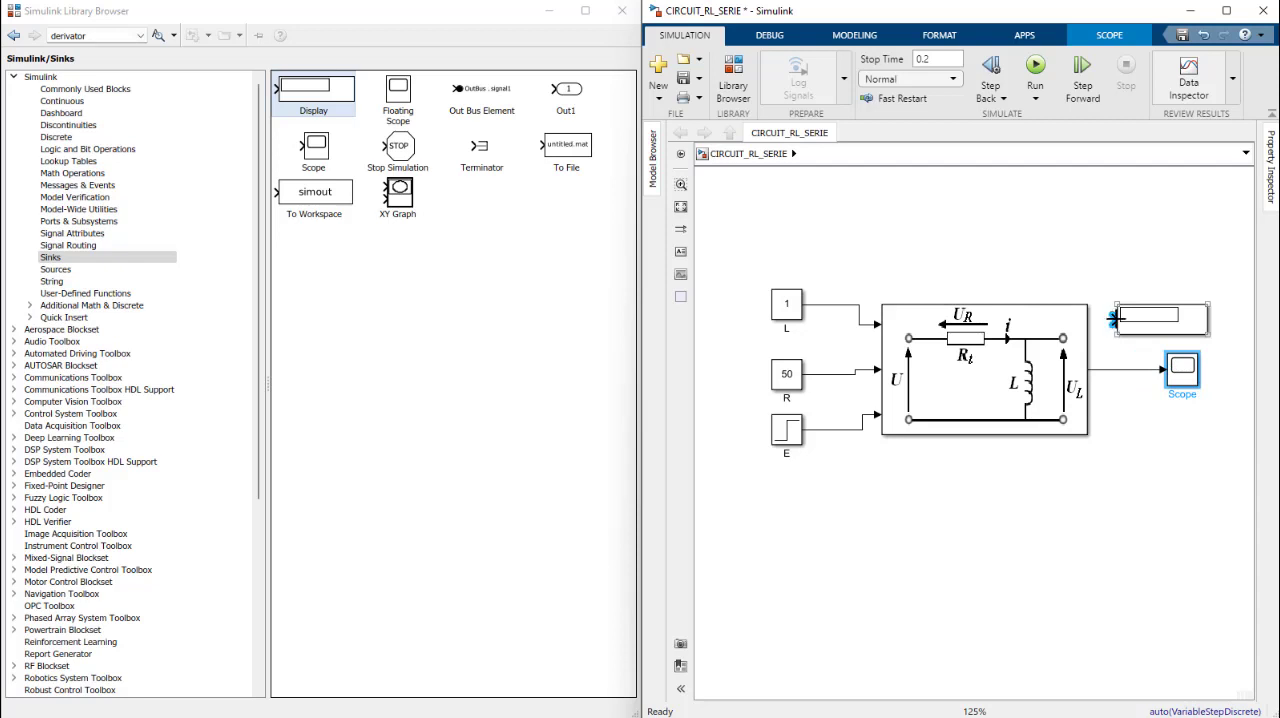
pyautogui.moveTo(1114, 320); pyautogui.dragTo(1110, 370)
pyautogui.moveTo(1160, 336); pyautogui.dragTo(1179, 336)
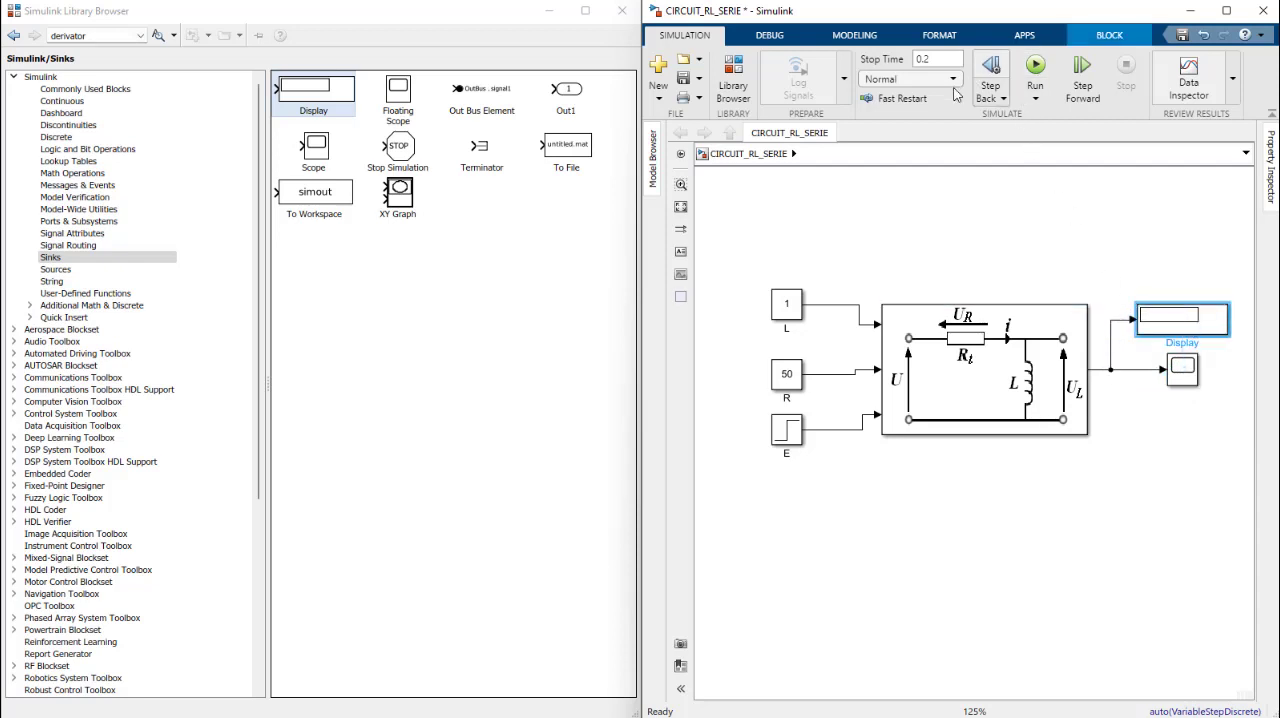
# Step: Set the simulation stop time to 0.05 and run the model
pyautogui.moveTo(934, 59); pyautogui.dragTo(838, 77)
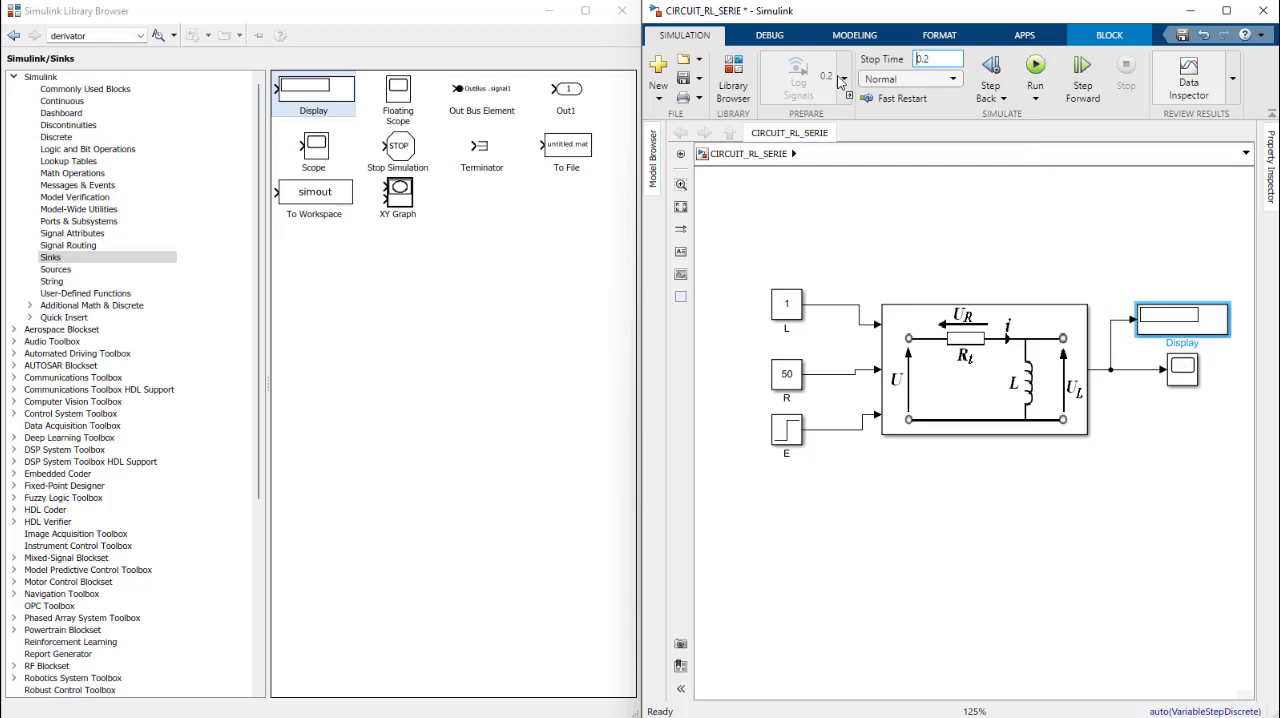
pyautogui.write('0.05')
pyautogui.click(1035, 66)
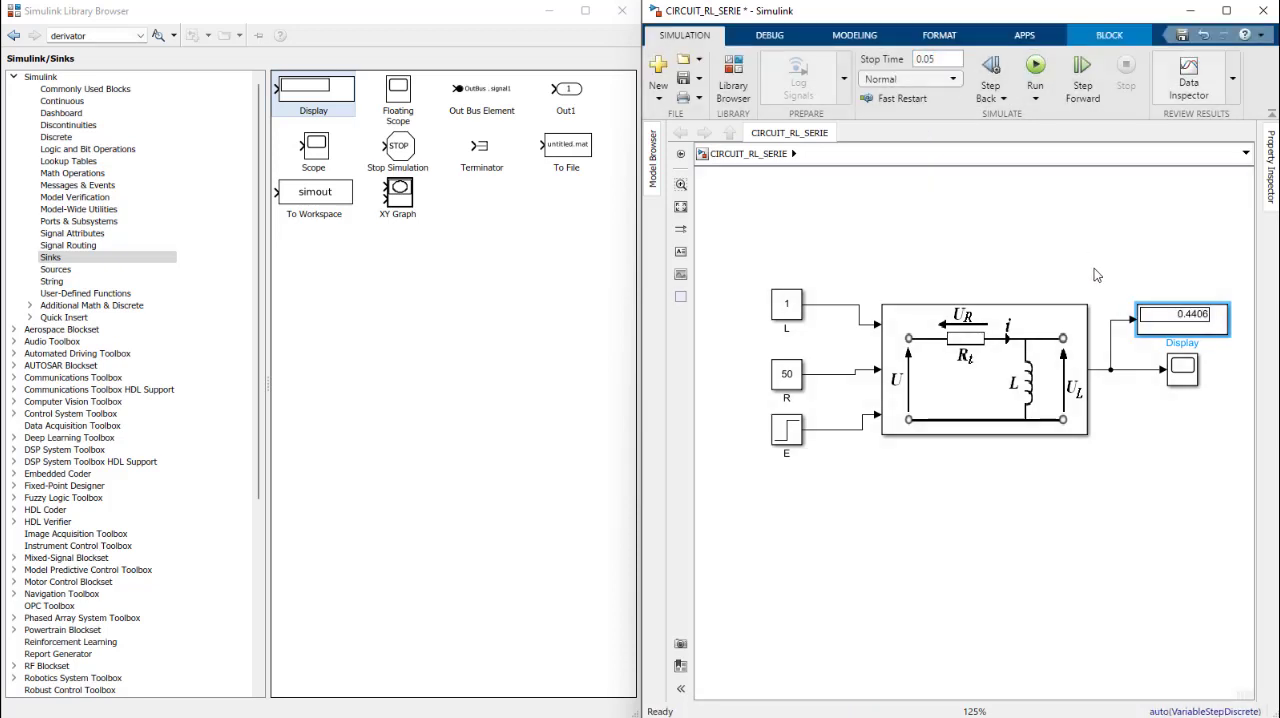
# Step: Open the Scope to examine the current curve, and review the Display block's numeric format options, keeping the short format
pyautogui.doubleClick(1183, 372)
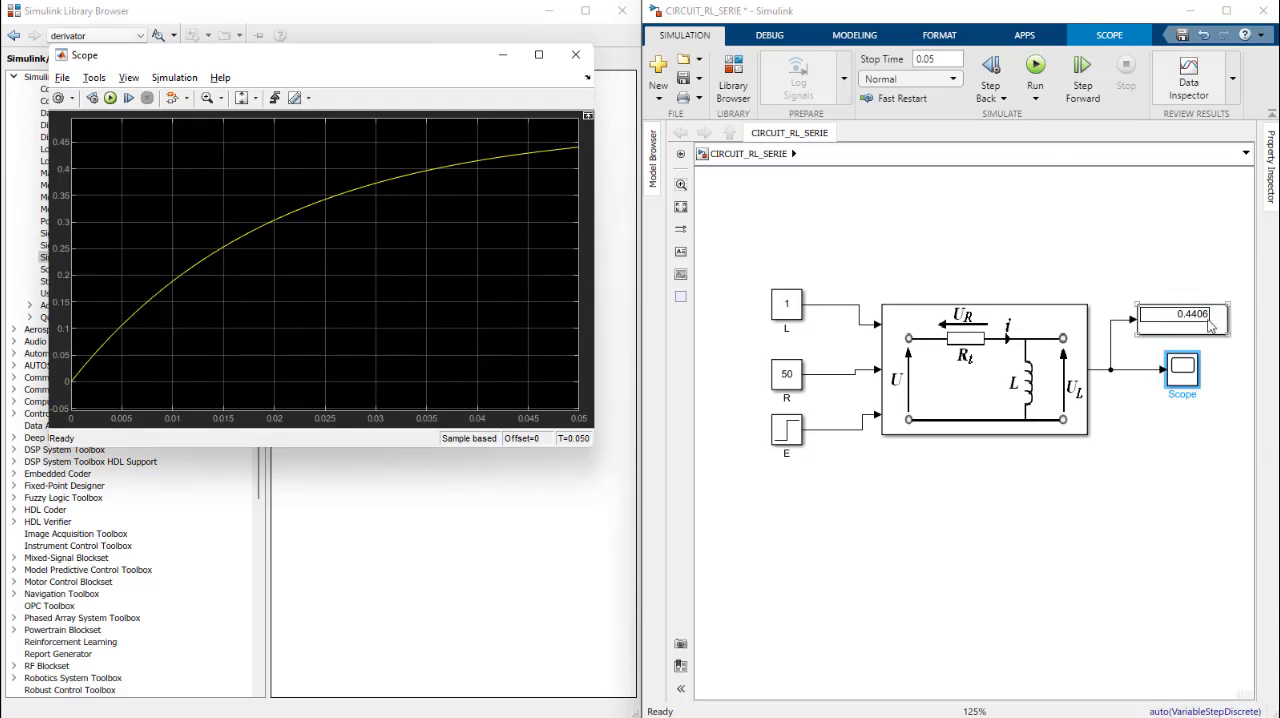
pyautogui.doubleClick(1206, 330)
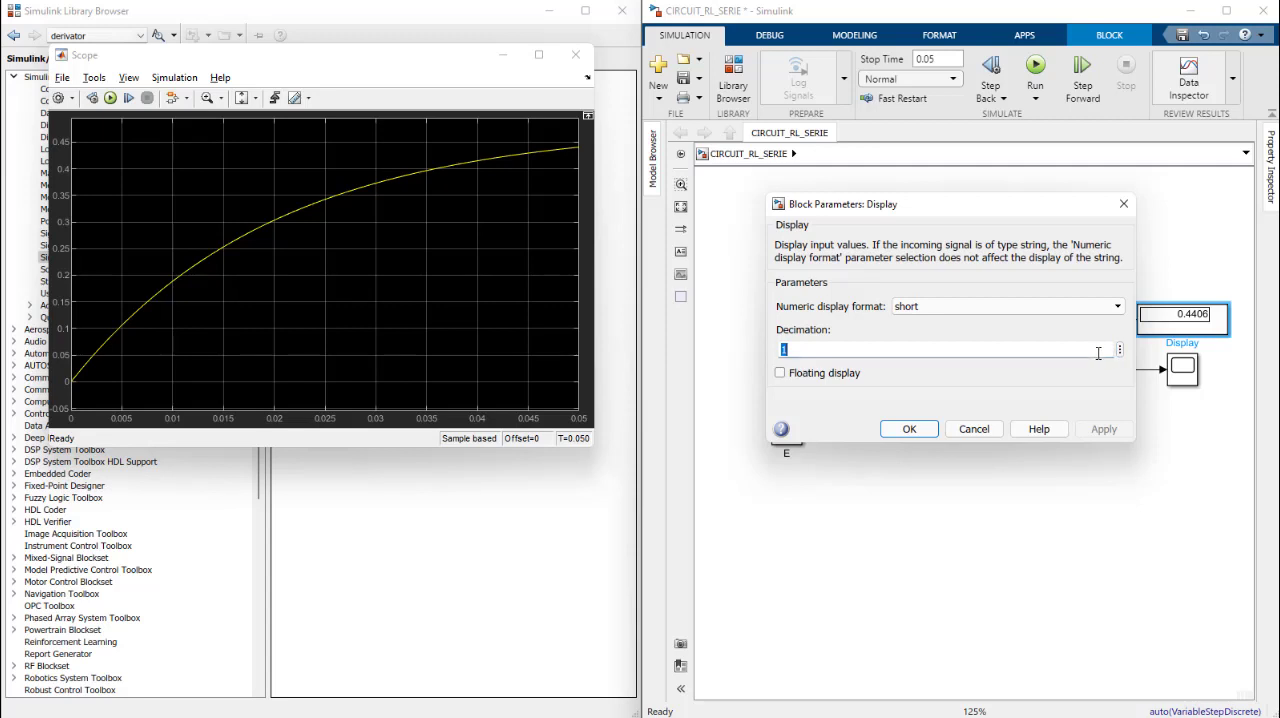
pyautogui.click(1029, 309)
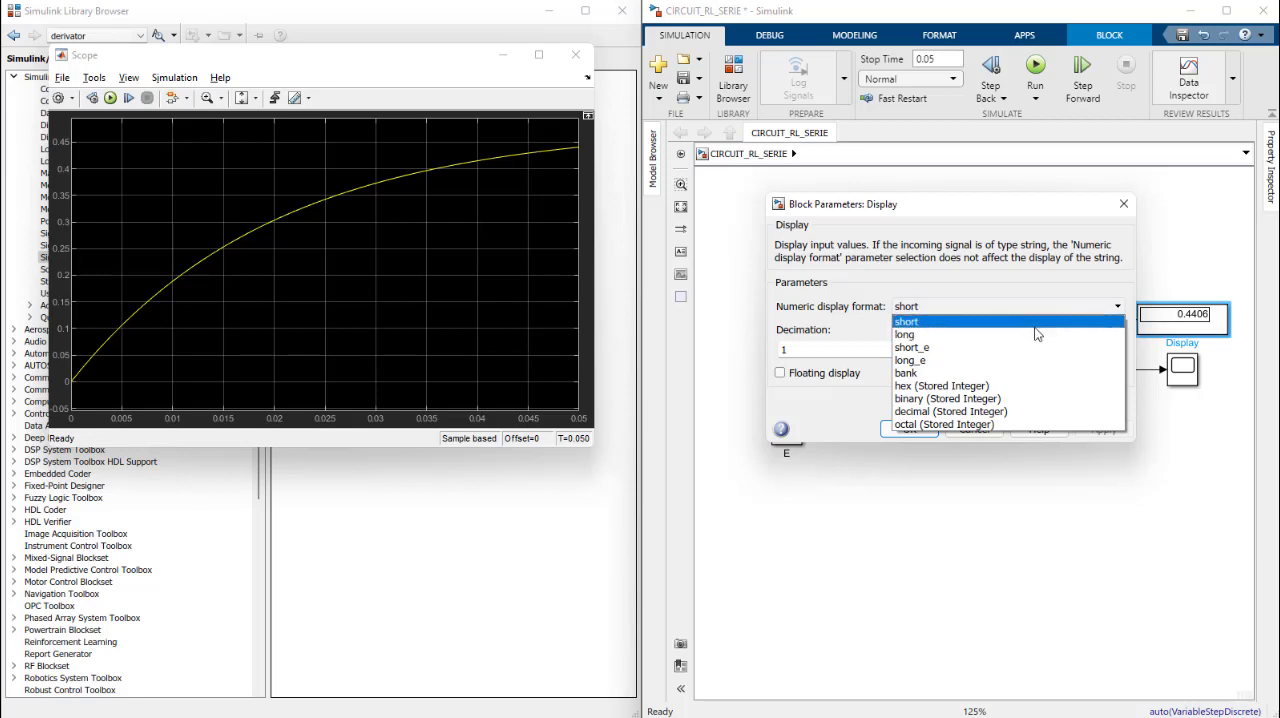
pyautogui.click(1010, 272)
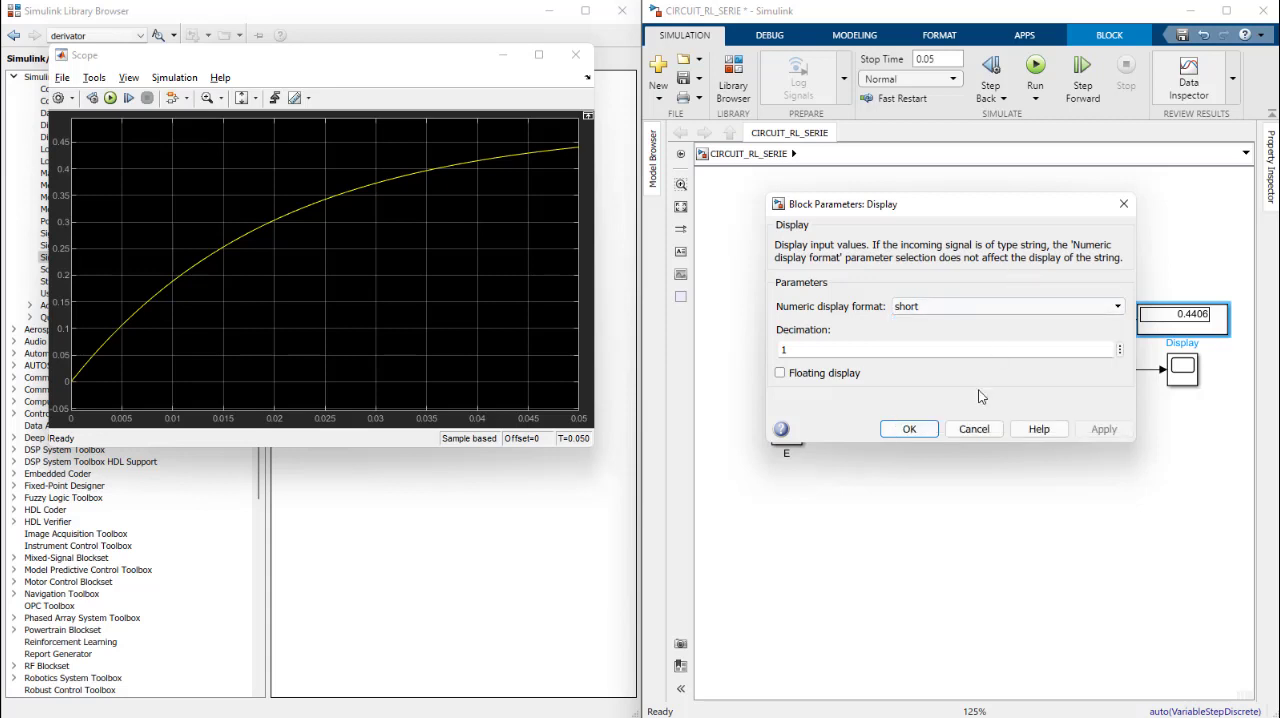
pyautogui.click(905, 429)
pyautogui.click(1207, 298)
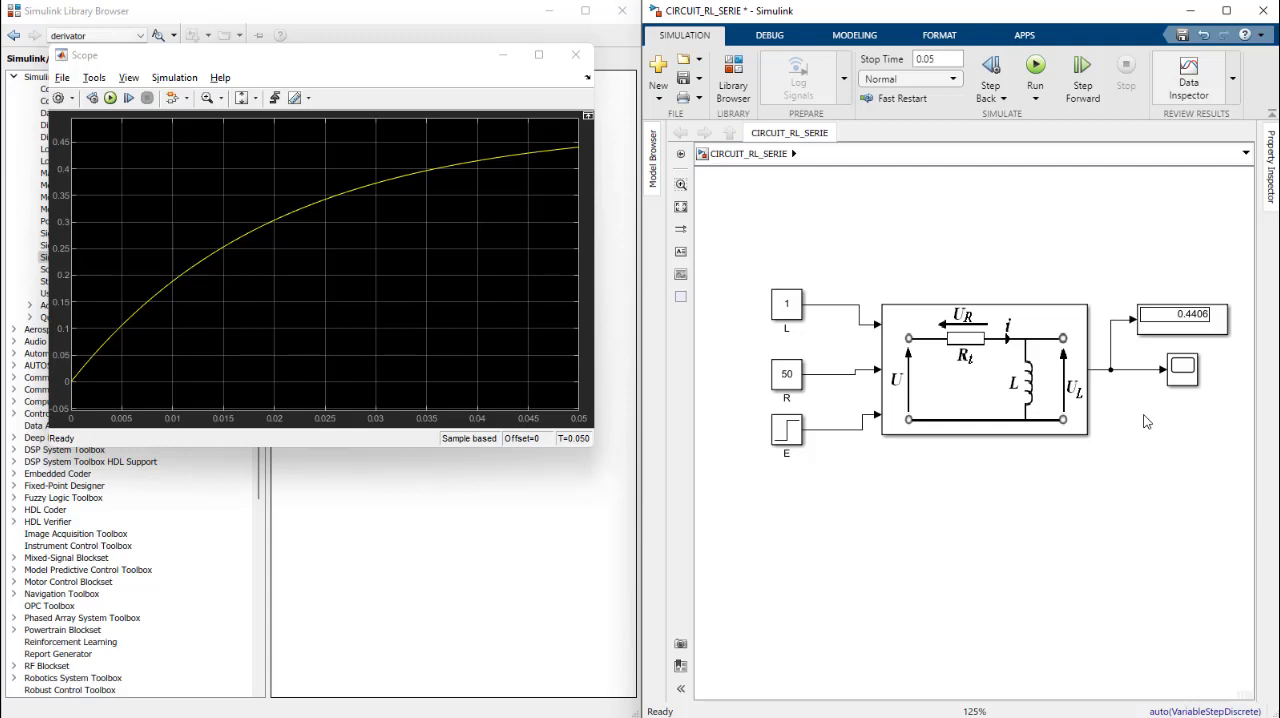
# Step: Look inside the RL circuit subsystem, and switch to the presentation slide with the theoretical circuit equations
pyautogui.click(1000, 378)
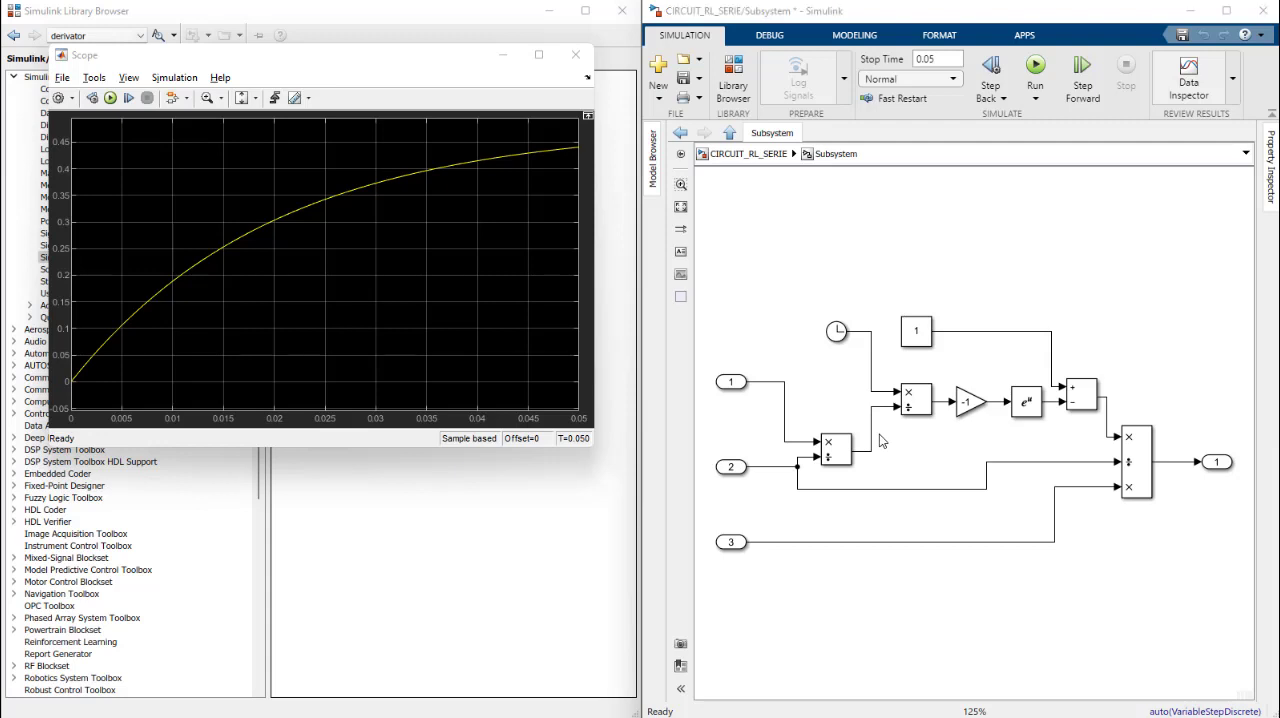
pyautogui.hotkey('alt', 'Tab')
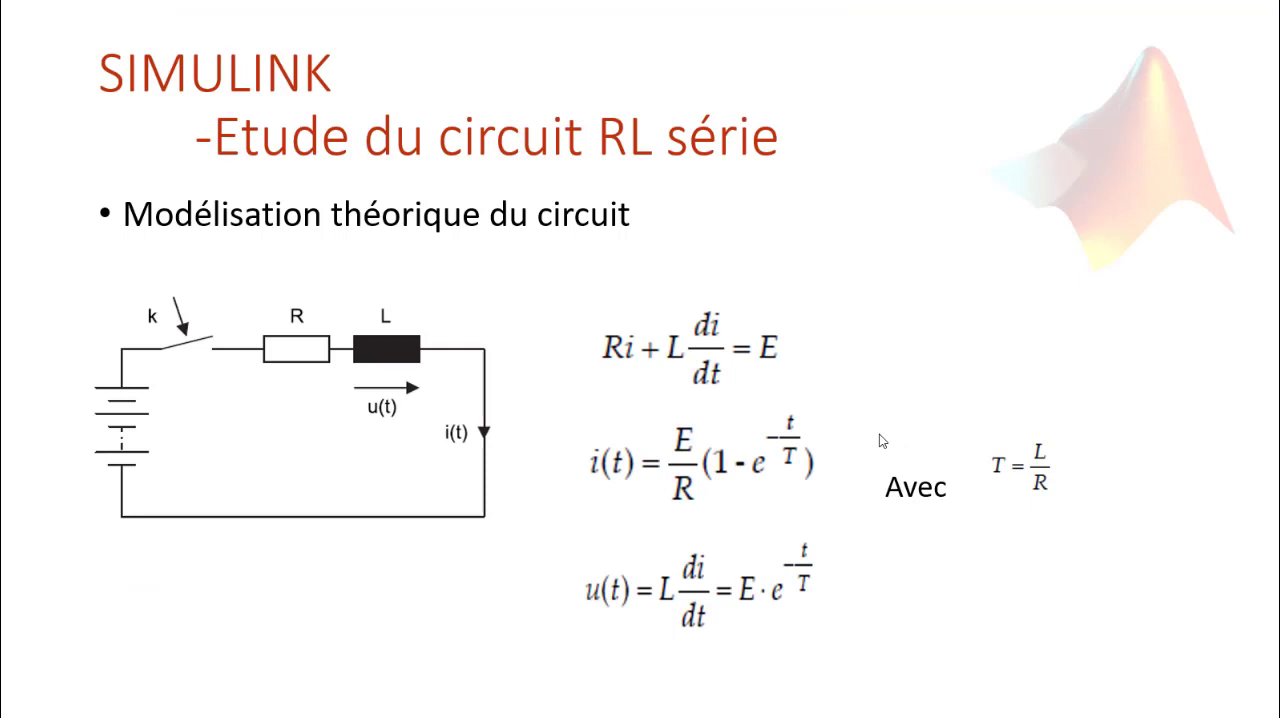